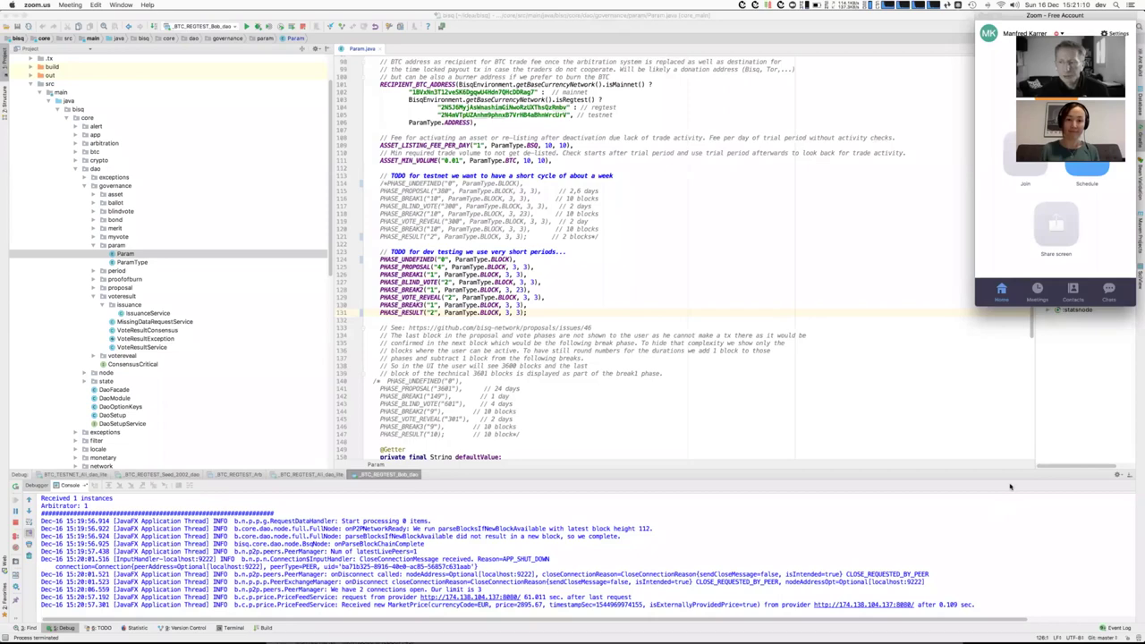
# Step: Switch to the two Bisq regtest instances and arrange the Bitcoin Core wallet and debug console windows beside them
pyautogui.press('super+Tab')
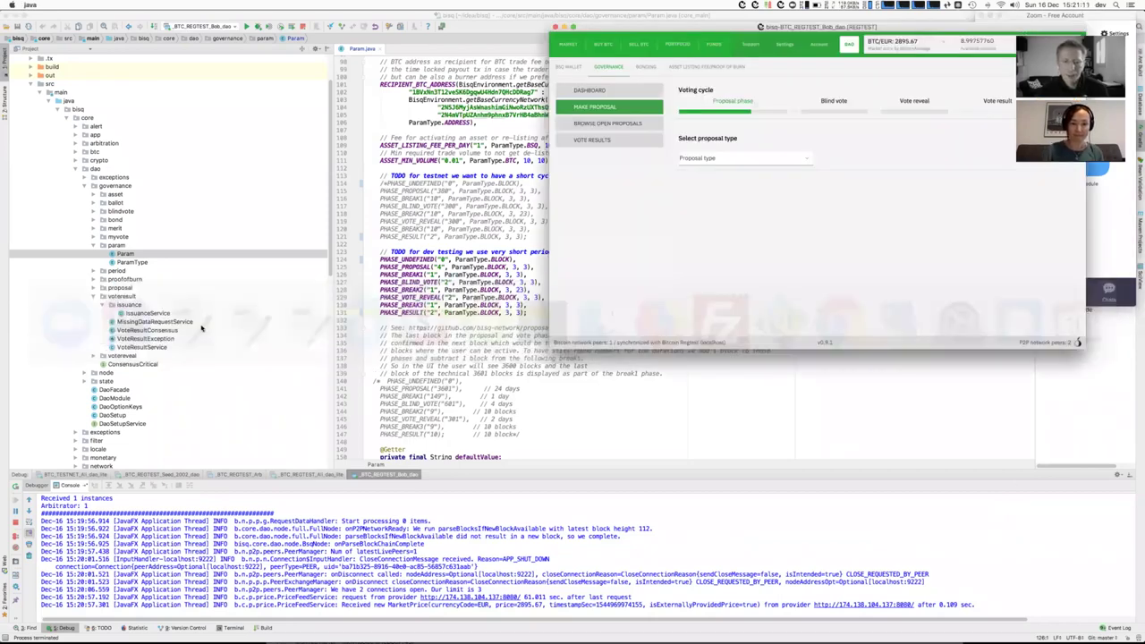
pyautogui.press('super+Tab')
pyautogui.click(333, 310)
pyautogui.press('super+Tab')
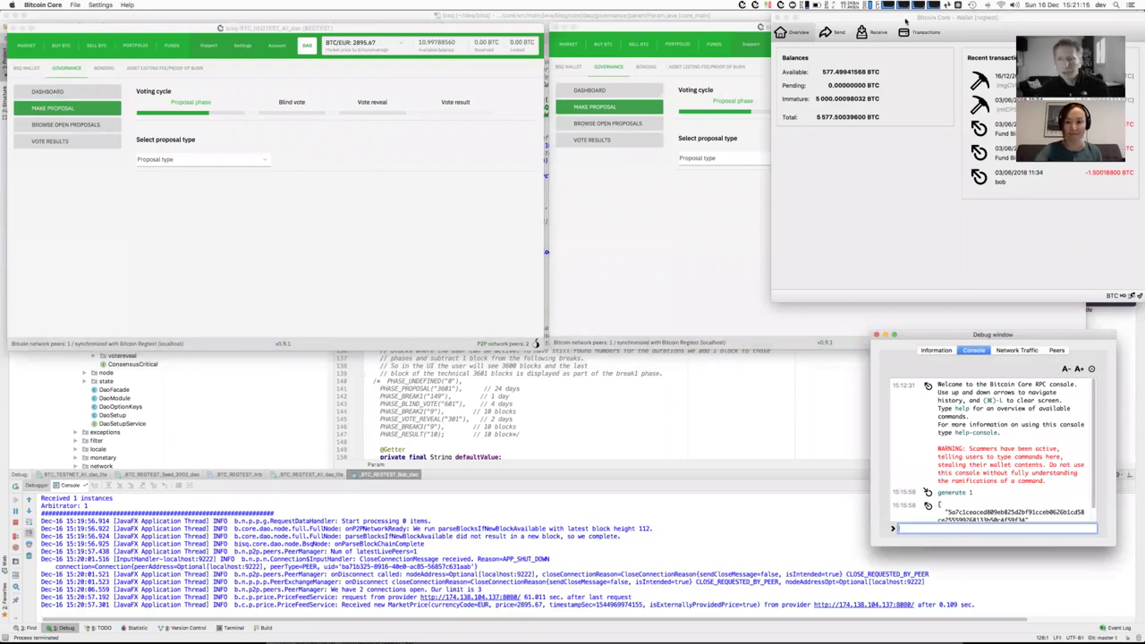
pyautogui.moveTo(947, 20); pyautogui.dragTo(907, 54)
pyautogui.moveTo(1017, 332); pyautogui.dragTo(1023, 353)
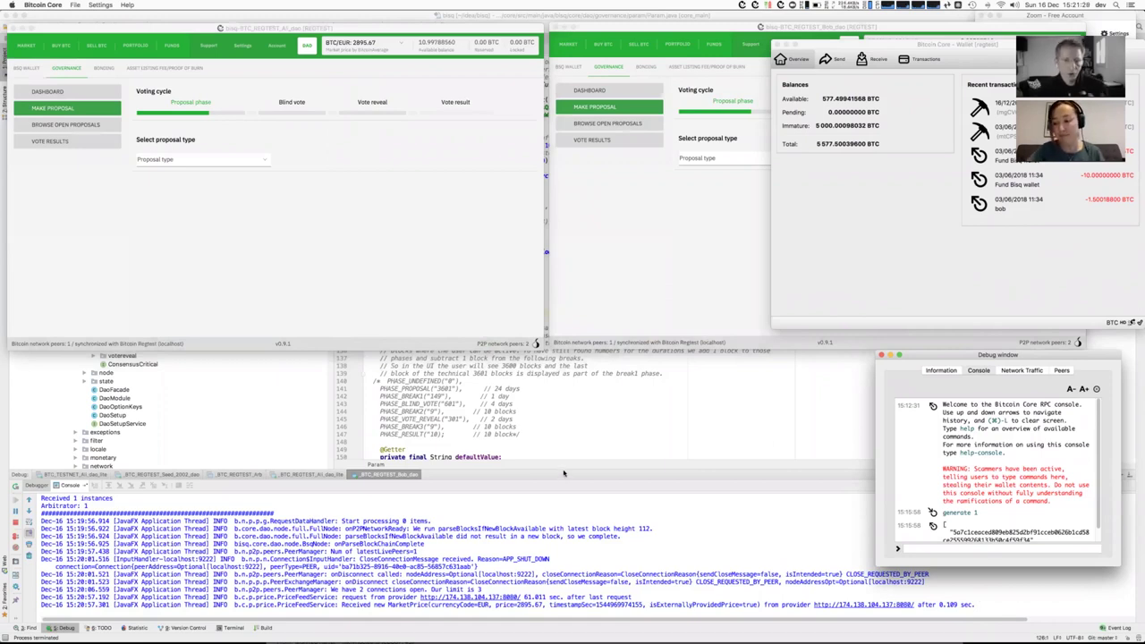
pyautogui.click(606, 253)
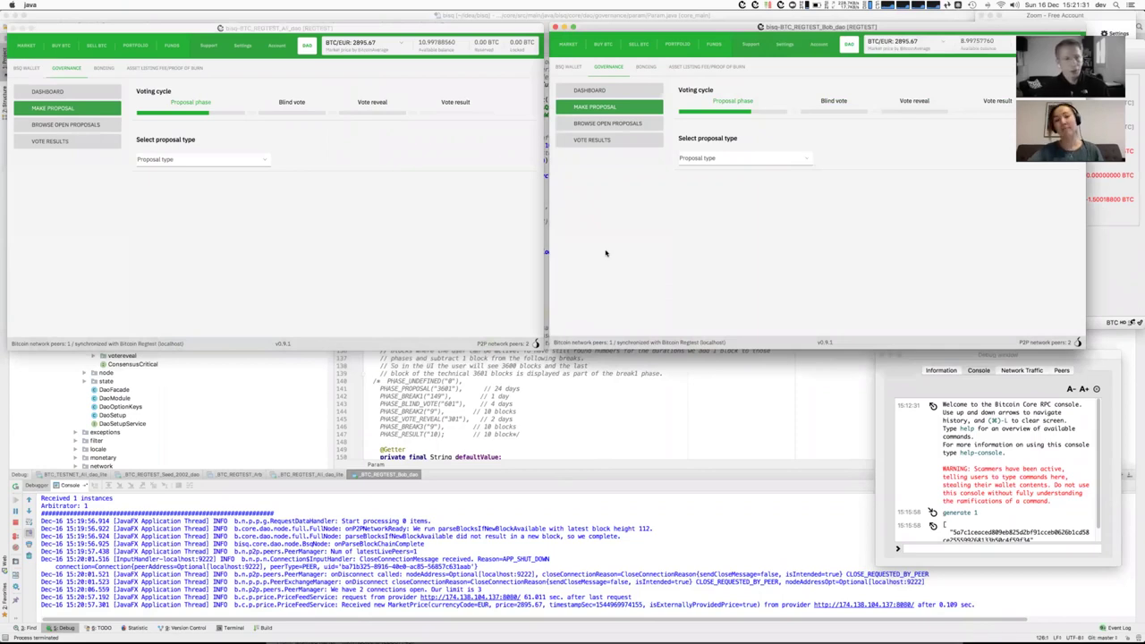
pyautogui.click(445, 274)
pyautogui.click(678, 260)
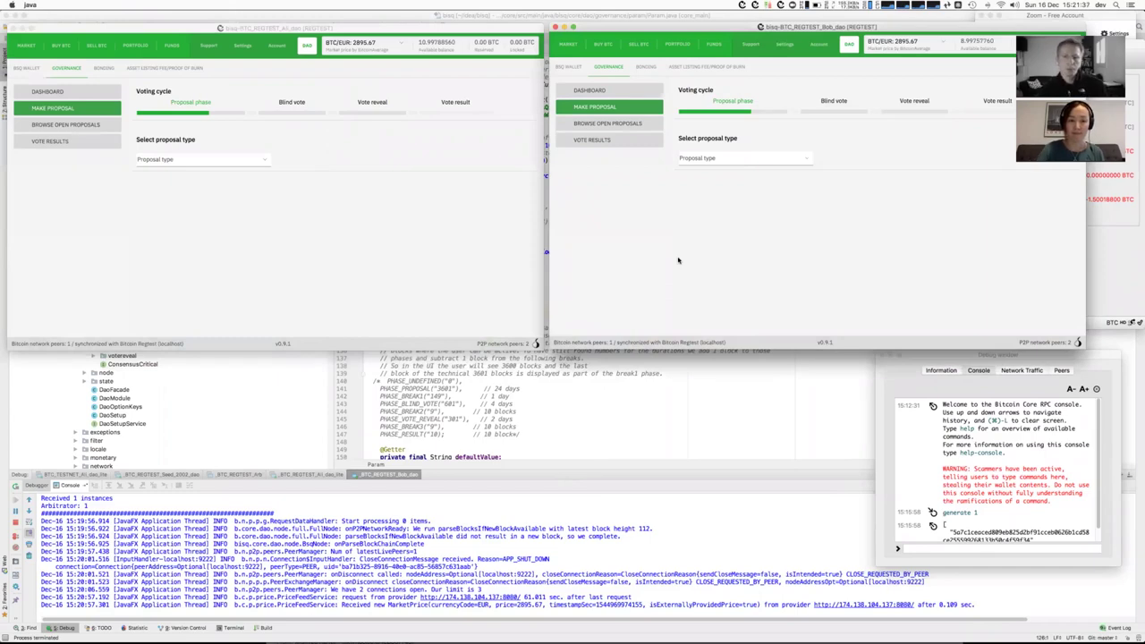
# Step: Switch to the Bisq testnet instance, place its window over the regtest windows, and view its proposal creation page
pyautogui.press('super+Tab')
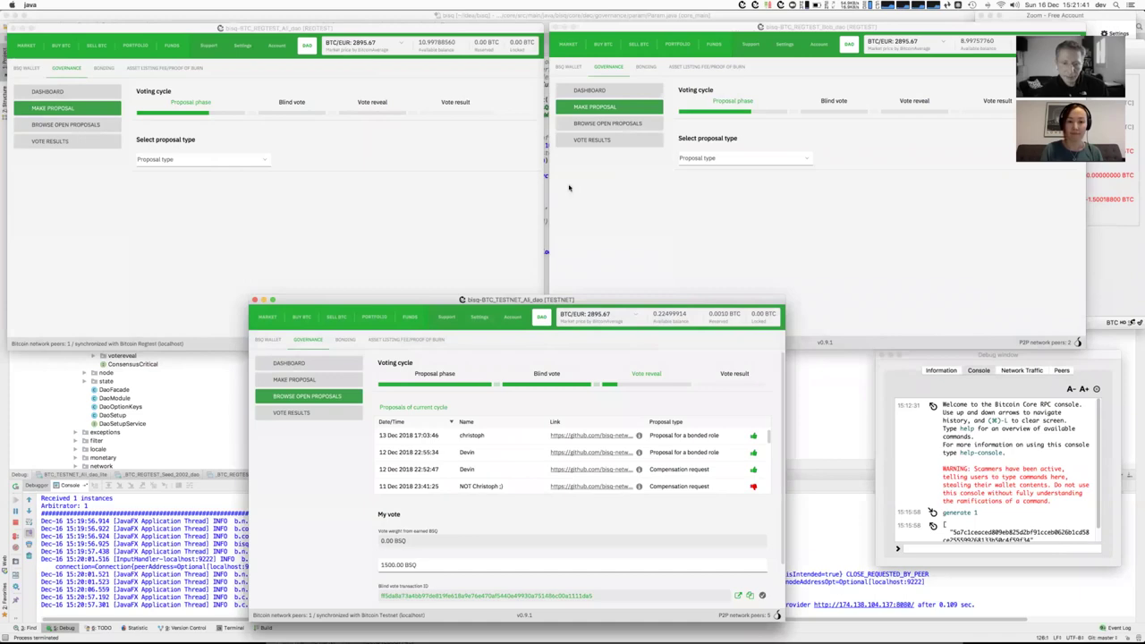
pyautogui.moveTo(595, 301); pyautogui.dragTo(593, 167)
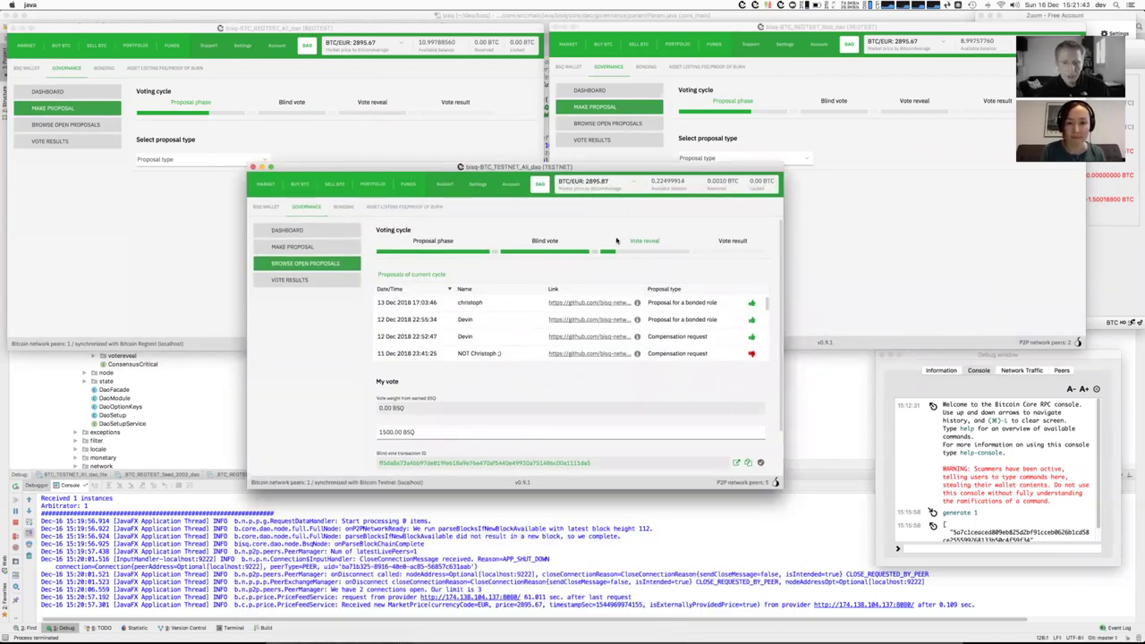
pyautogui.click(300, 247)
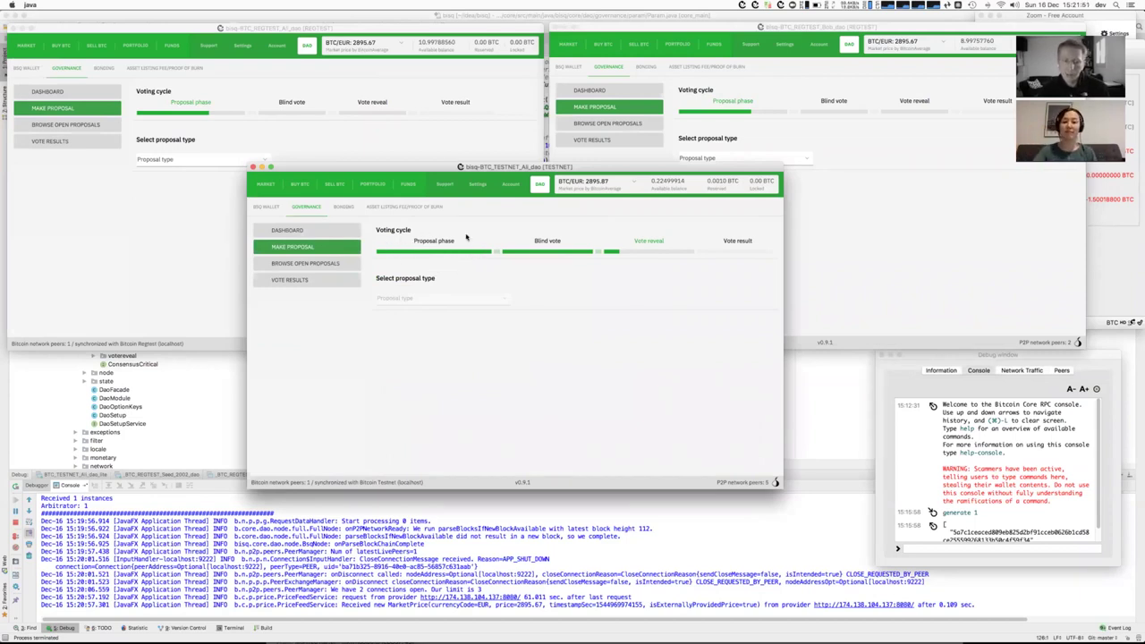
# Step: Review the current cycle's open proposals, including the details and vote on the newest bonded role proposal
pyautogui.click(340, 265)
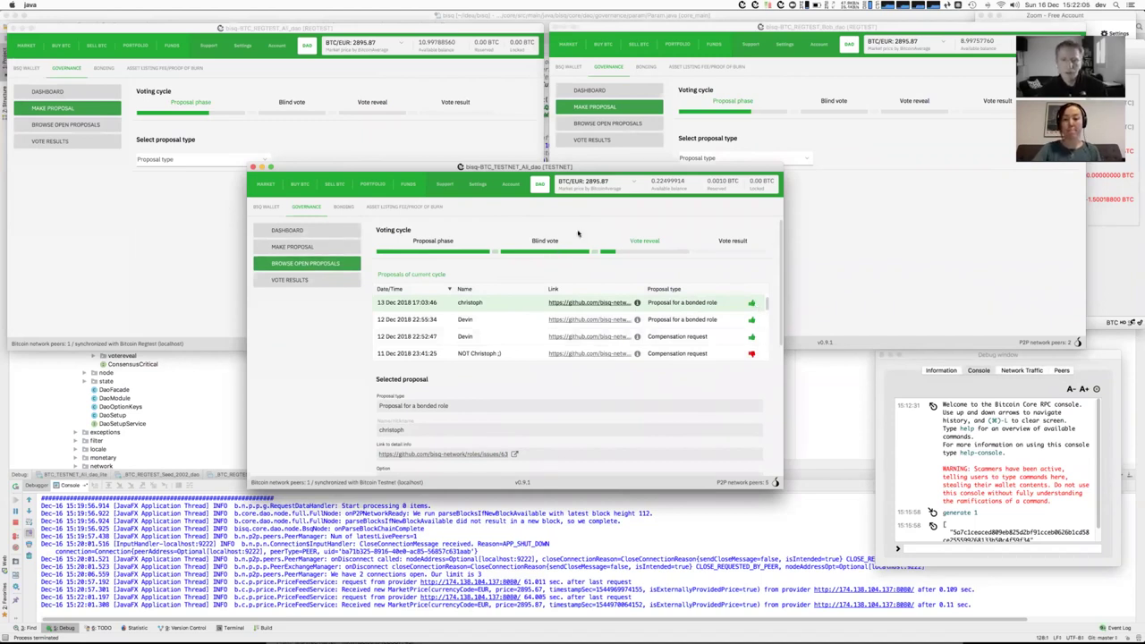
pyautogui.scroll(-10, 666, 376)
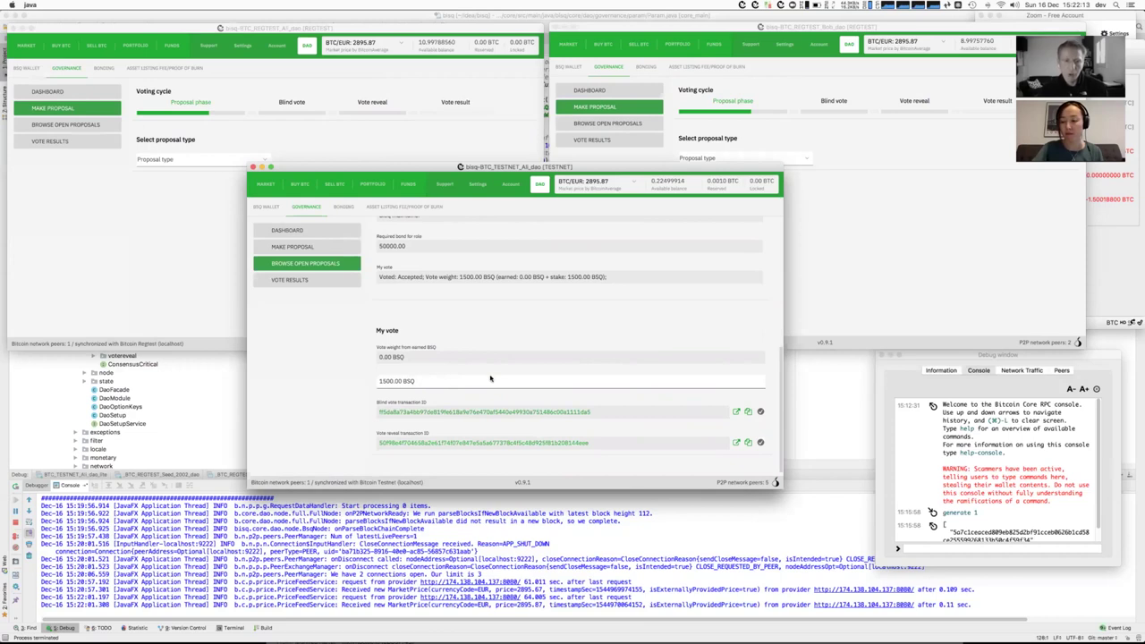
pyautogui.scroll(10, 563, 288)
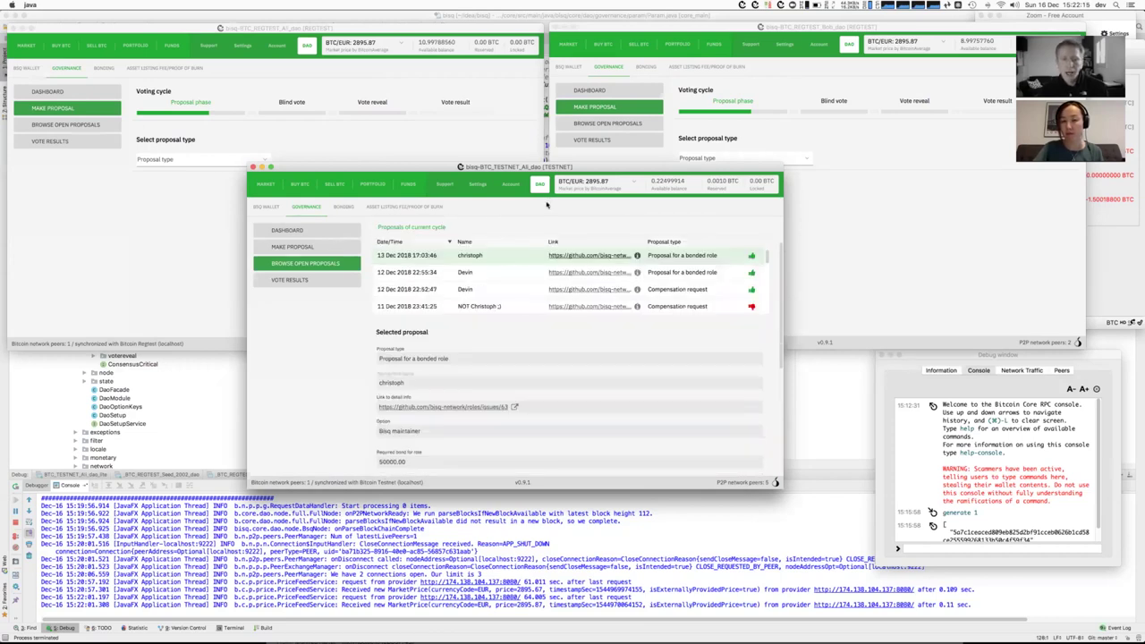
pyautogui.scroll(3, 539, 231)
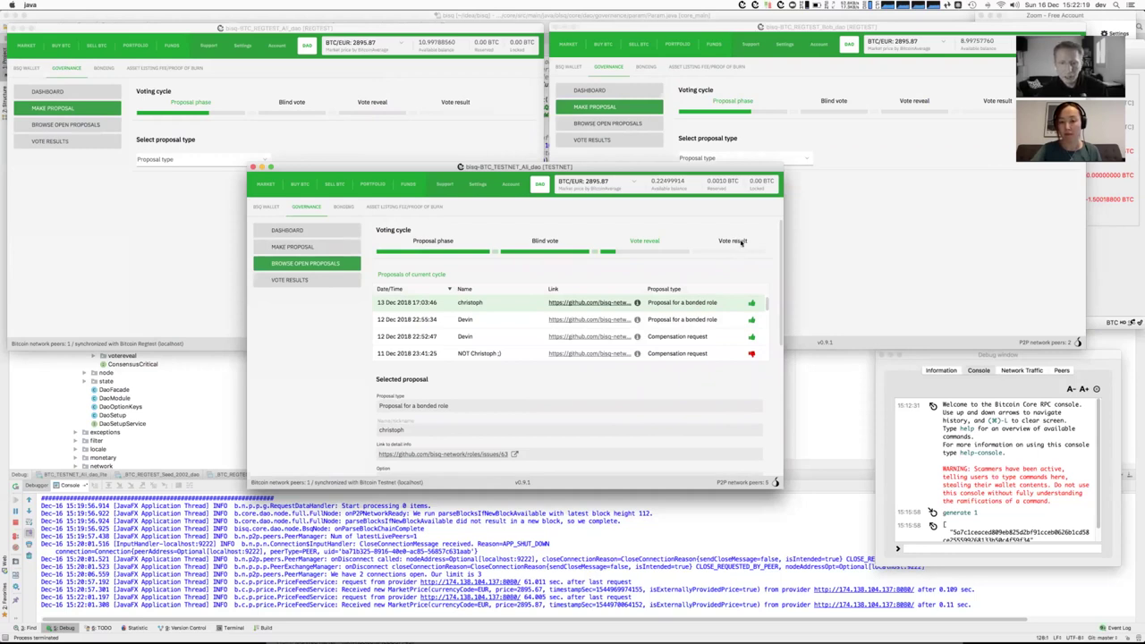
# Step: Open the vote results of cycle 1 and select the compensation request for 85275.00 BSQ
pyautogui.click(266, 280)
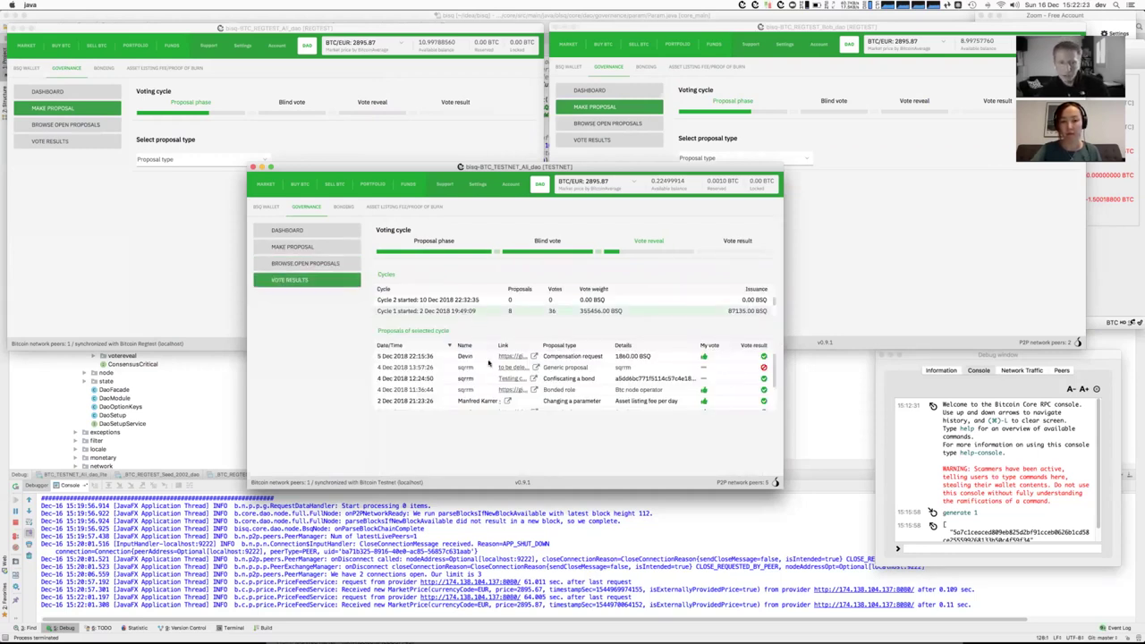
pyautogui.click(490, 313)
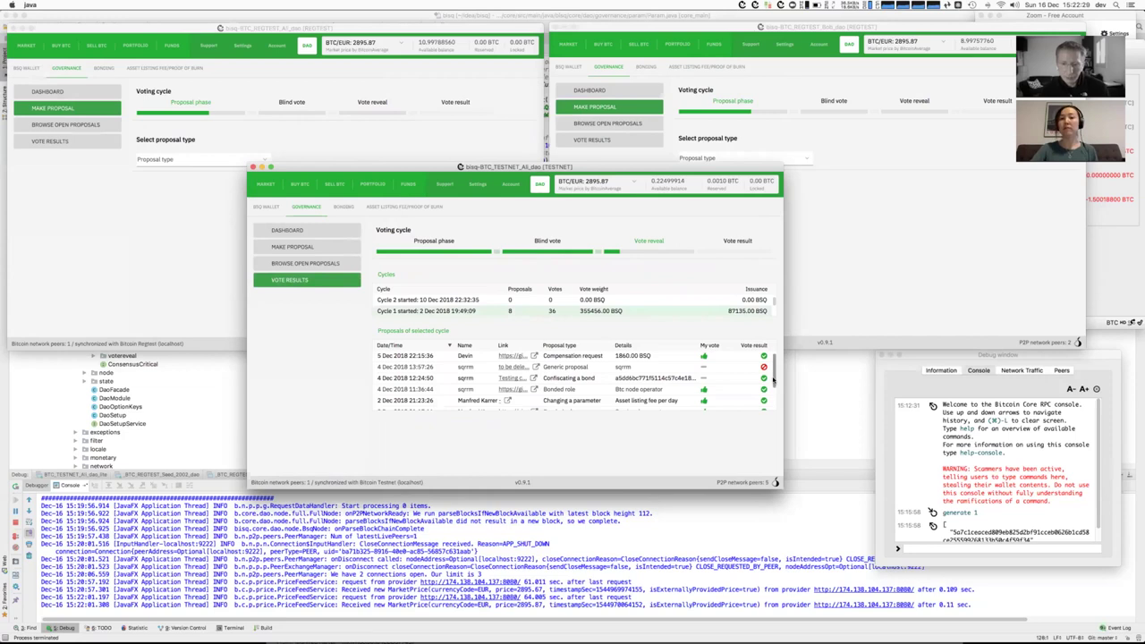
pyautogui.scroll(-3, 729, 402)
pyautogui.click(612, 407)
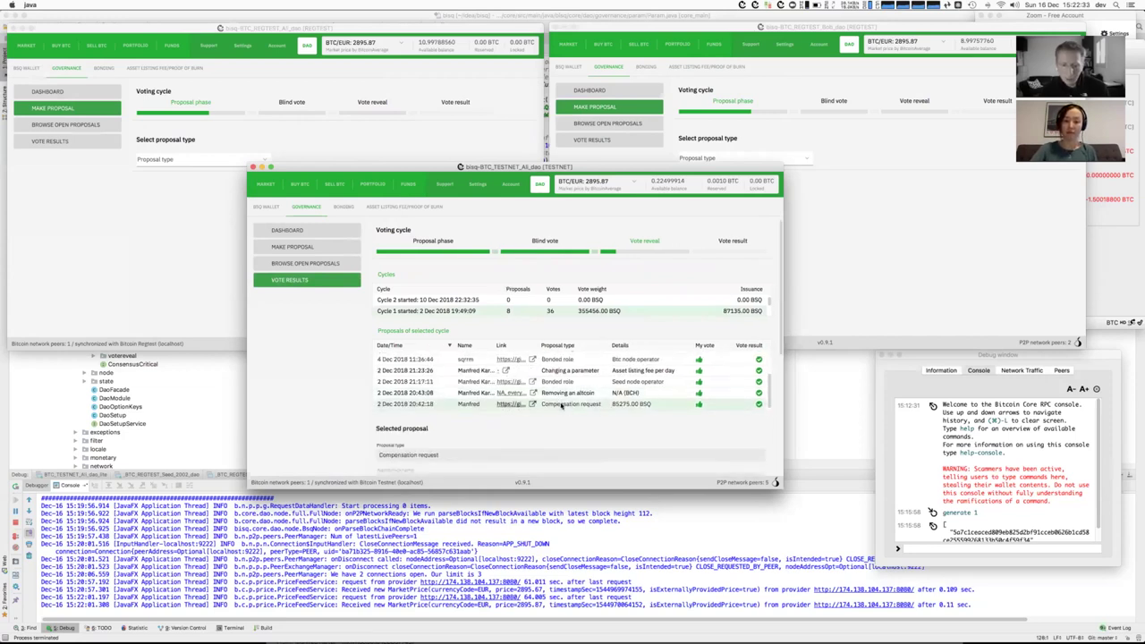
pyautogui.click(560, 385)
pyautogui.click(565, 405)
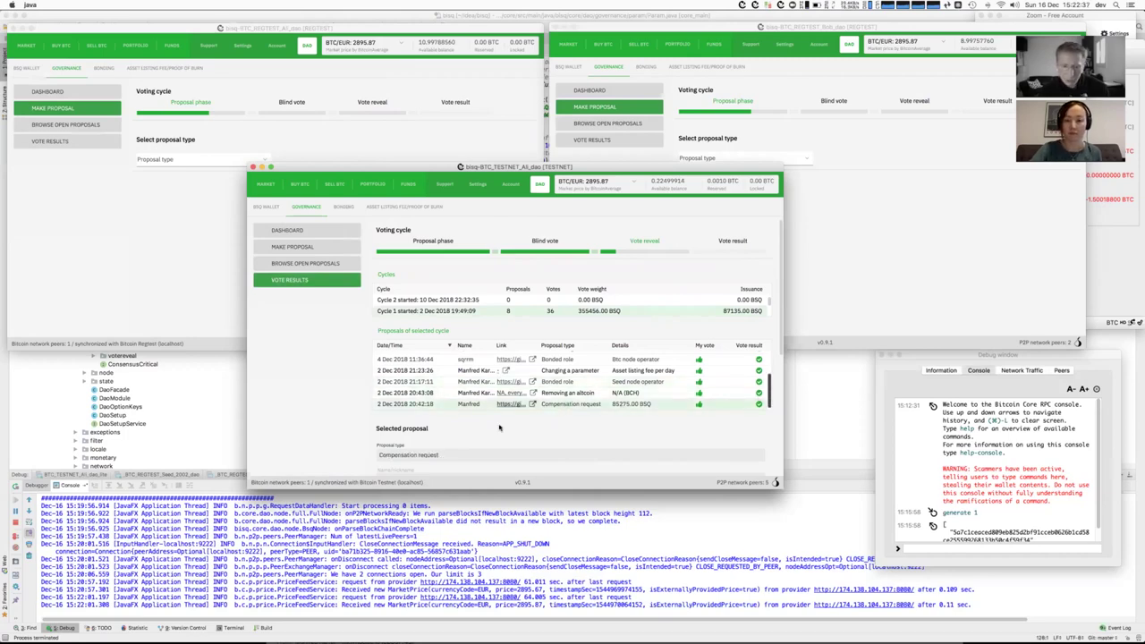
# Step: Examine the compensation request's details, vote result summary and the individual votes with their weights
pyautogui.scroll(-3, 483, 375)
pyautogui.scroll(-2, 464, 418)
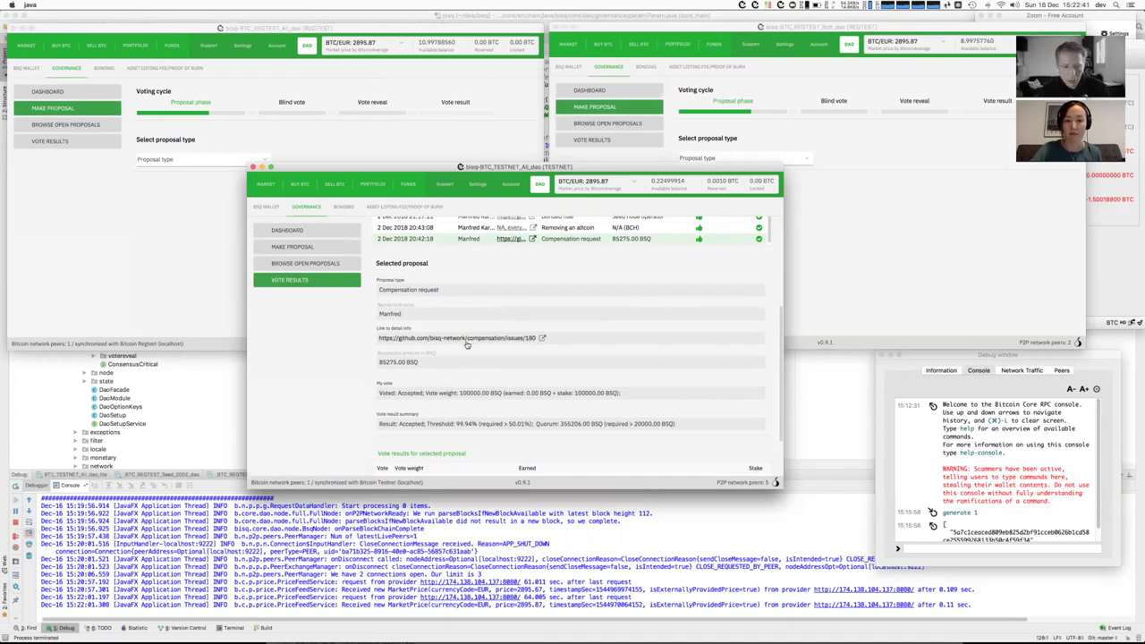
pyautogui.scroll(-2, 468, 385)
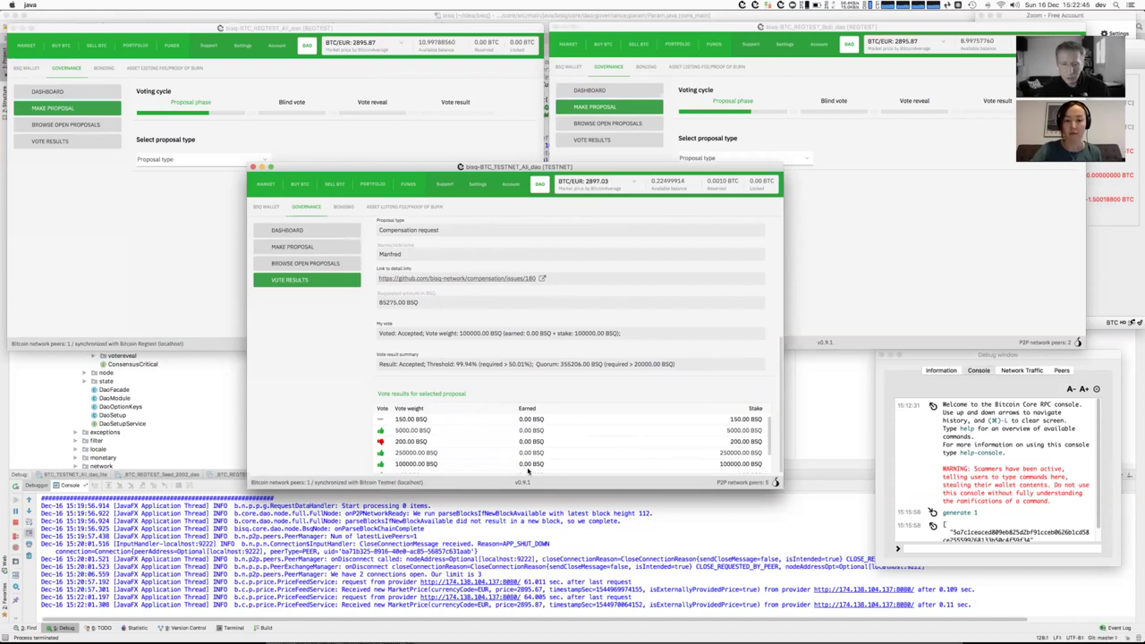
pyautogui.scroll(-2, 760, 442)
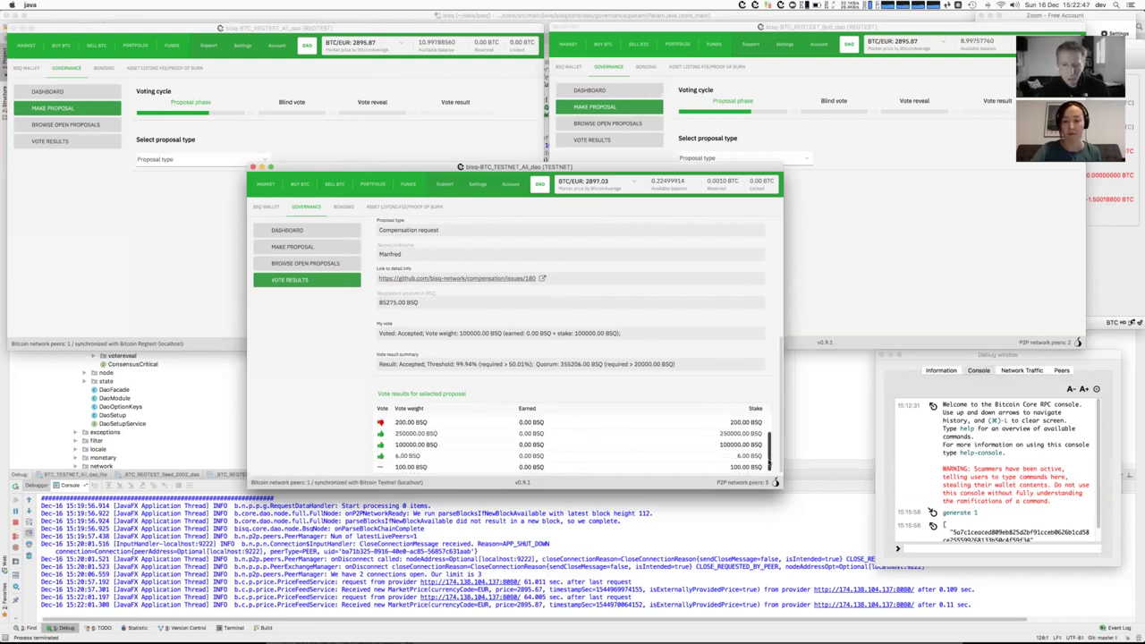
pyautogui.scroll(2, 734, 444)
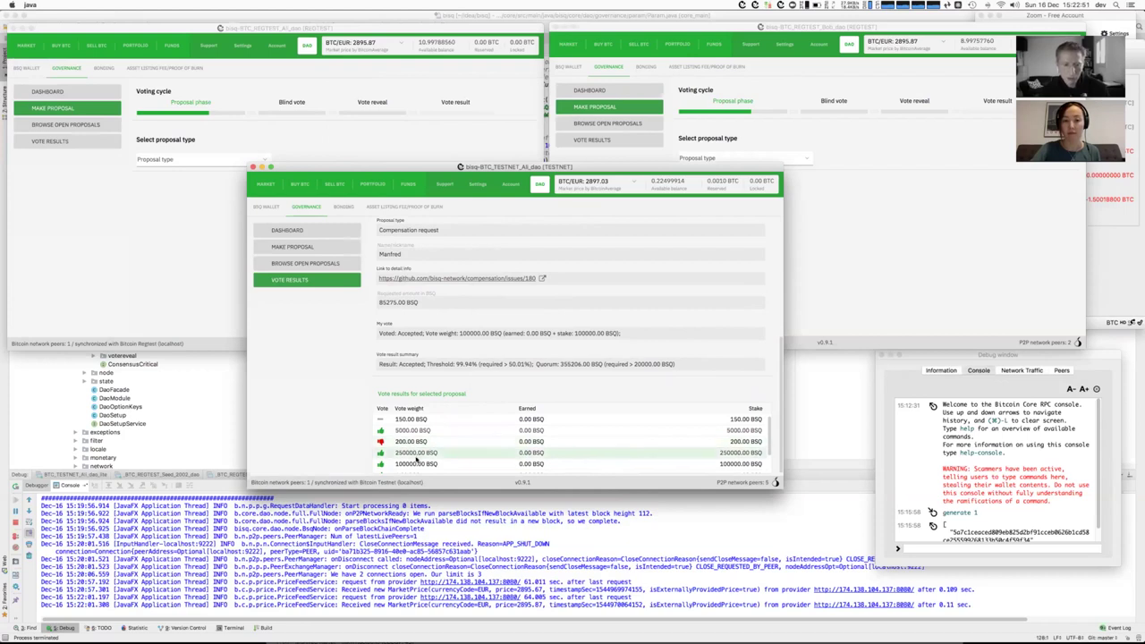
pyautogui.scroll(-1, 415, 456)
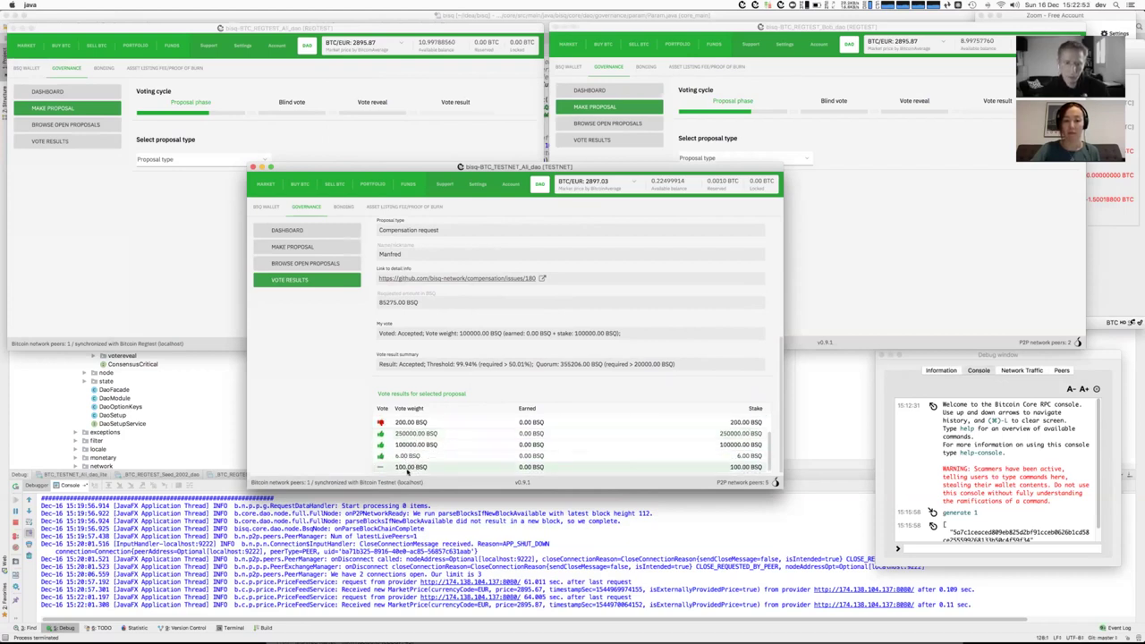
pyautogui.scroll(5, 433, 458)
pyautogui.scroll(-5, 412, 452)
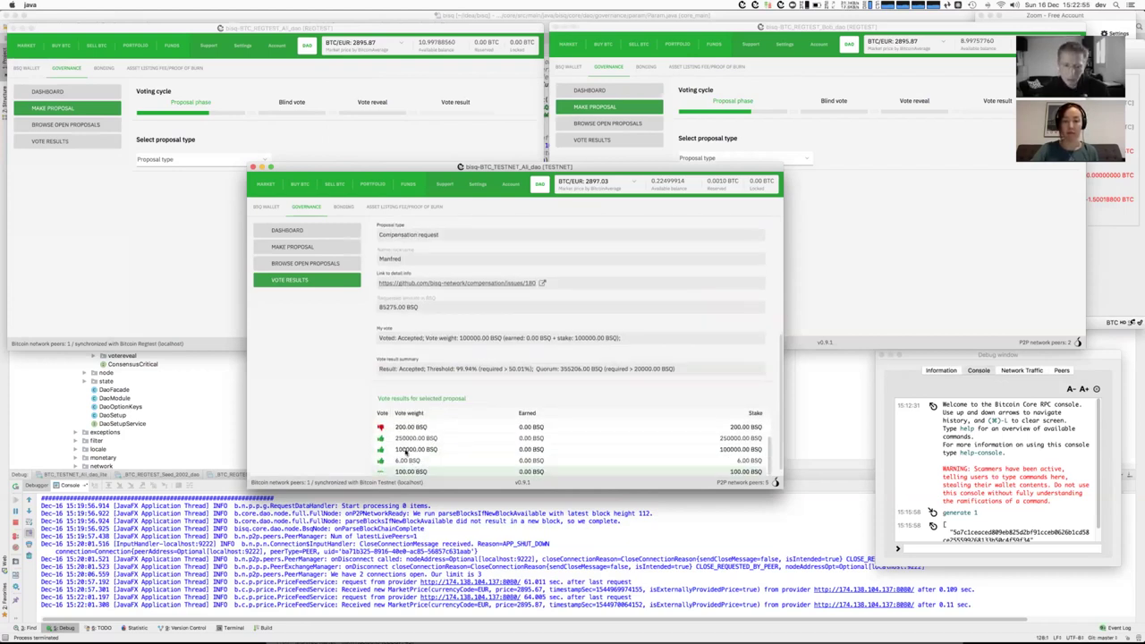
pyautogui.scroll(4, 626, 278)
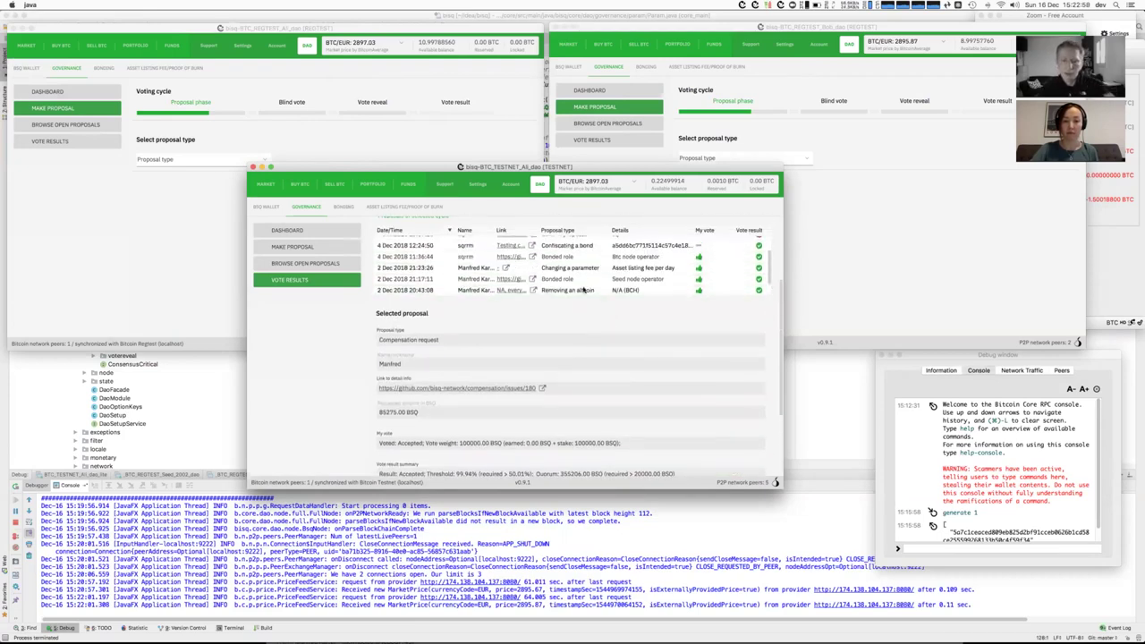
# Step: Inspect the cycle 1 results for the altcoin removal, seed node operator bonded role and asset listing fee parameter proposals
pyautogui.scroll(-1, 582, 279)
pyautogui.click(581, 266)
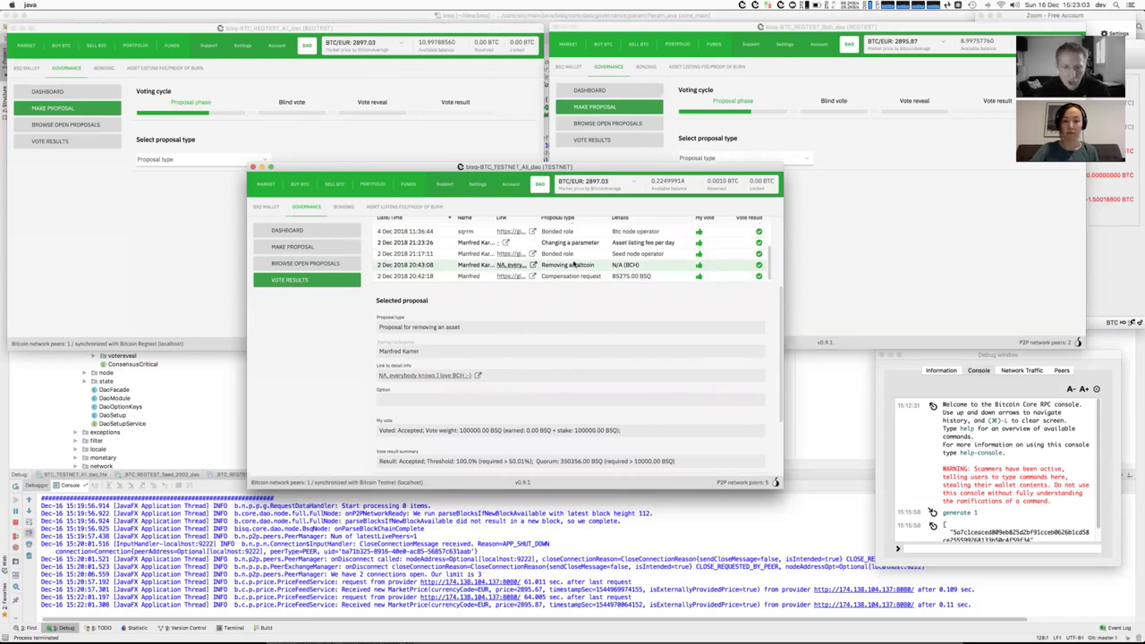
pyautogui.click(577, 256)
pyautogui.scroll(1, 578, 262)
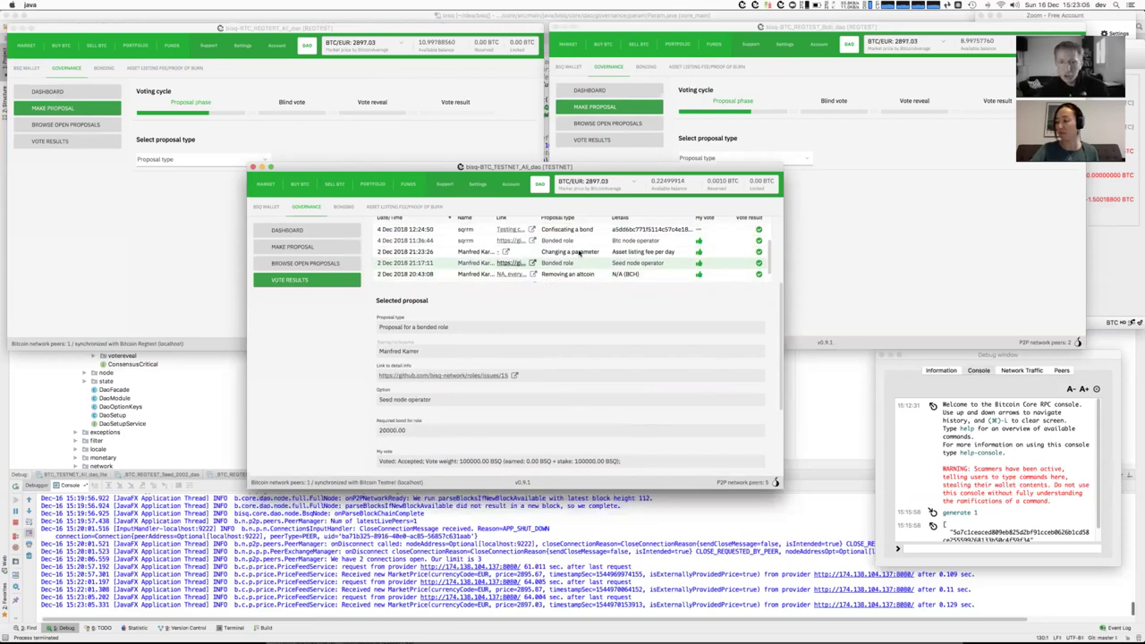
pyautogui.click(580, 256)
pyautogui.scroll(3, 581, 253)
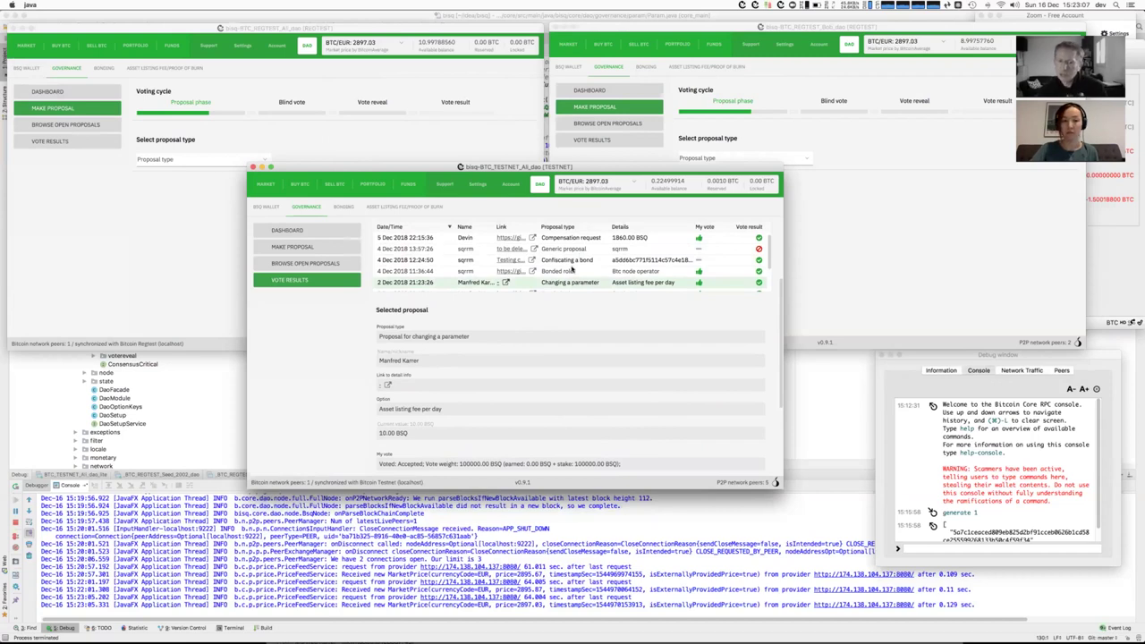
pyautogui.scroll(1, 573, 268)
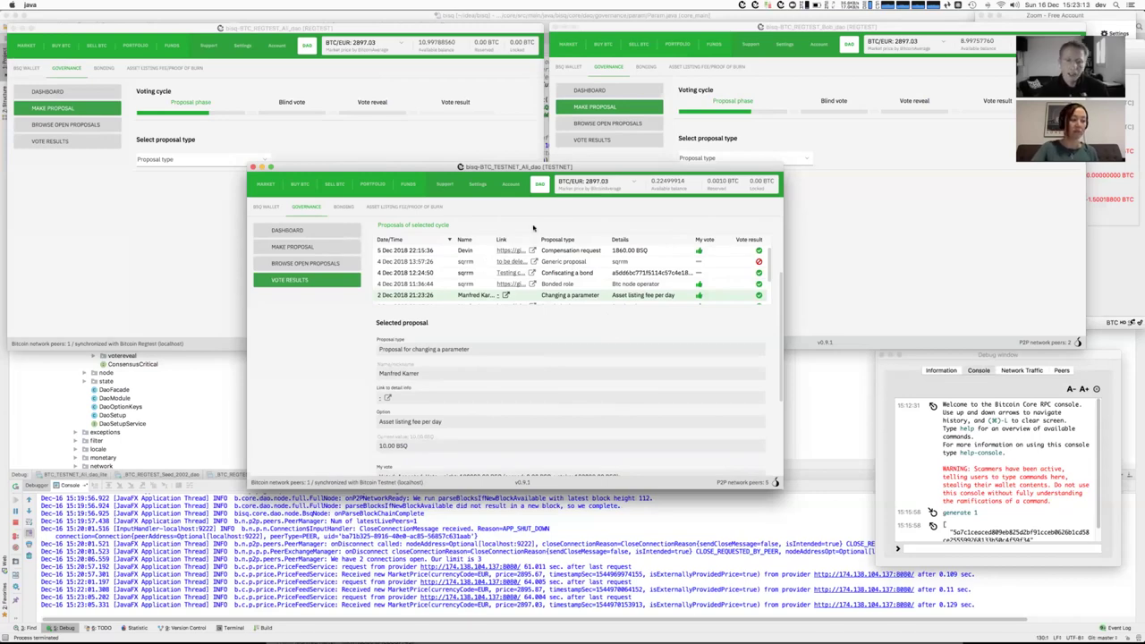
# Step: Move the testnet window clear of the regtest windows, shut that instance down, and return to the regtest instance
pyautogui.moveTo(561, 167); pyautogui.dragTo(570, 319)
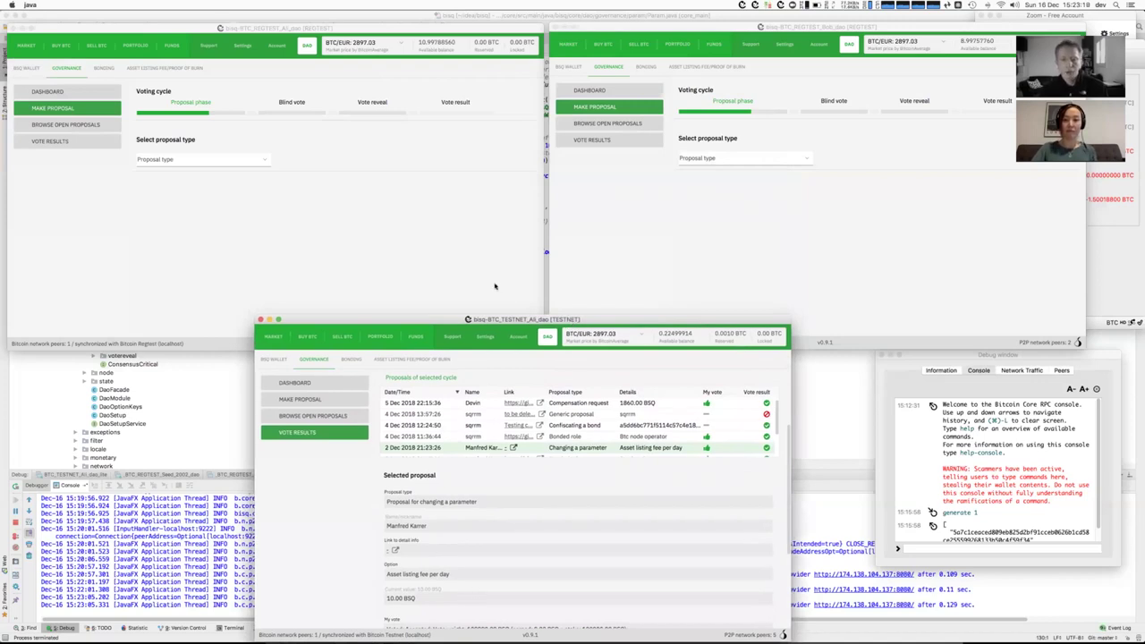
pyautogui.click(260, 319)
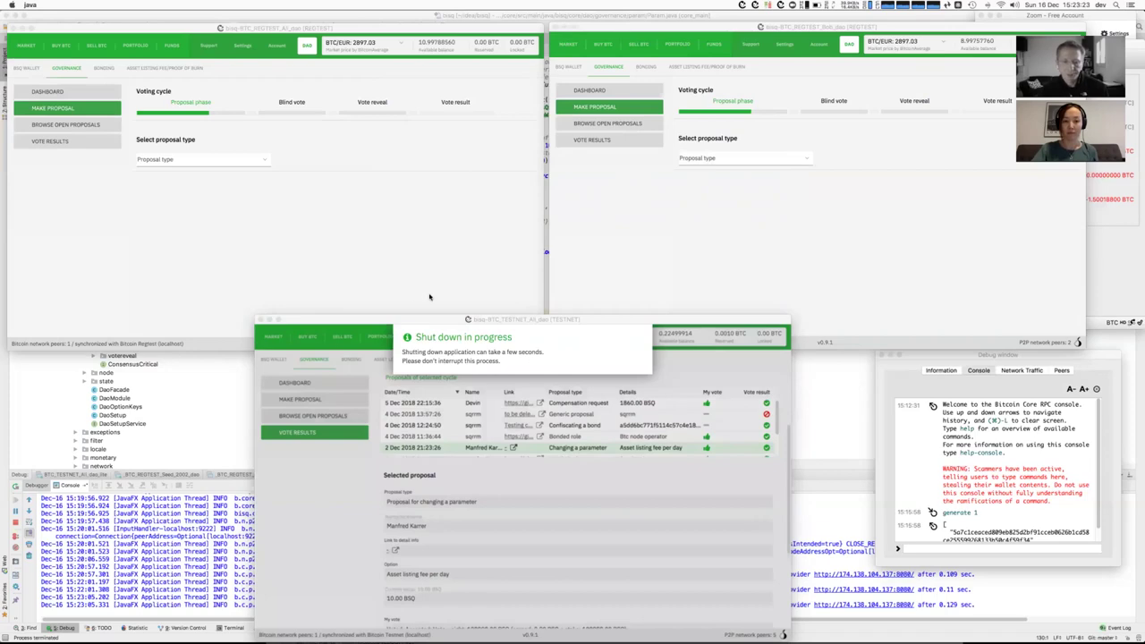
pyautogui.click(739, 290)
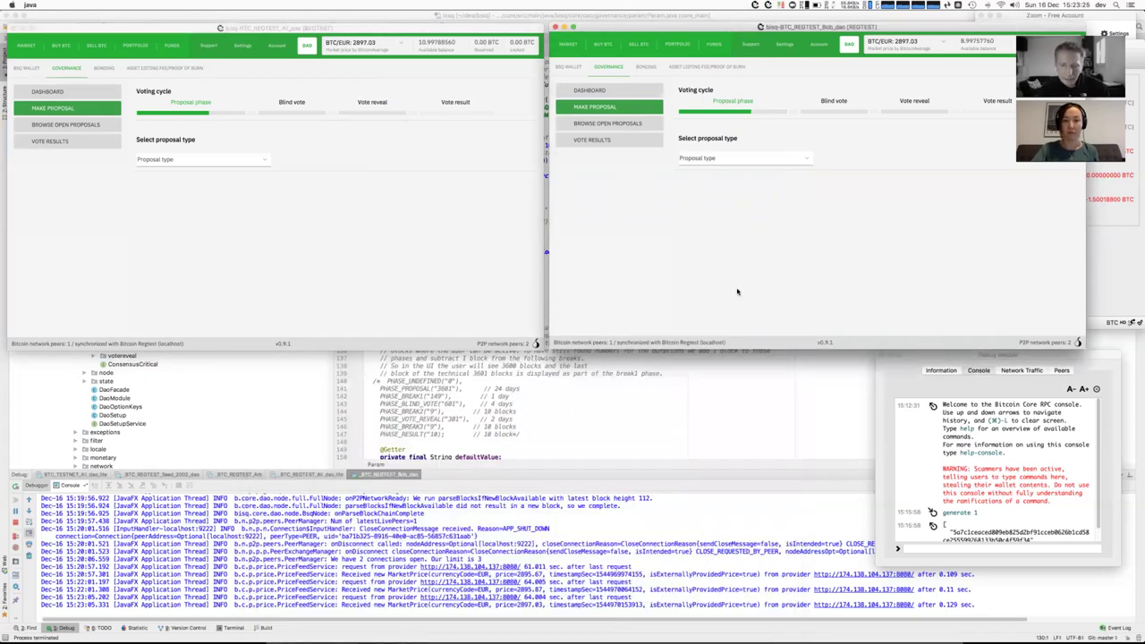
# Step: Recall the command generate 1 in the Bitcoin Core debug console, leave it unexecuted, and return to the Bisq regtest instance
pyautogui.click(921, 544)
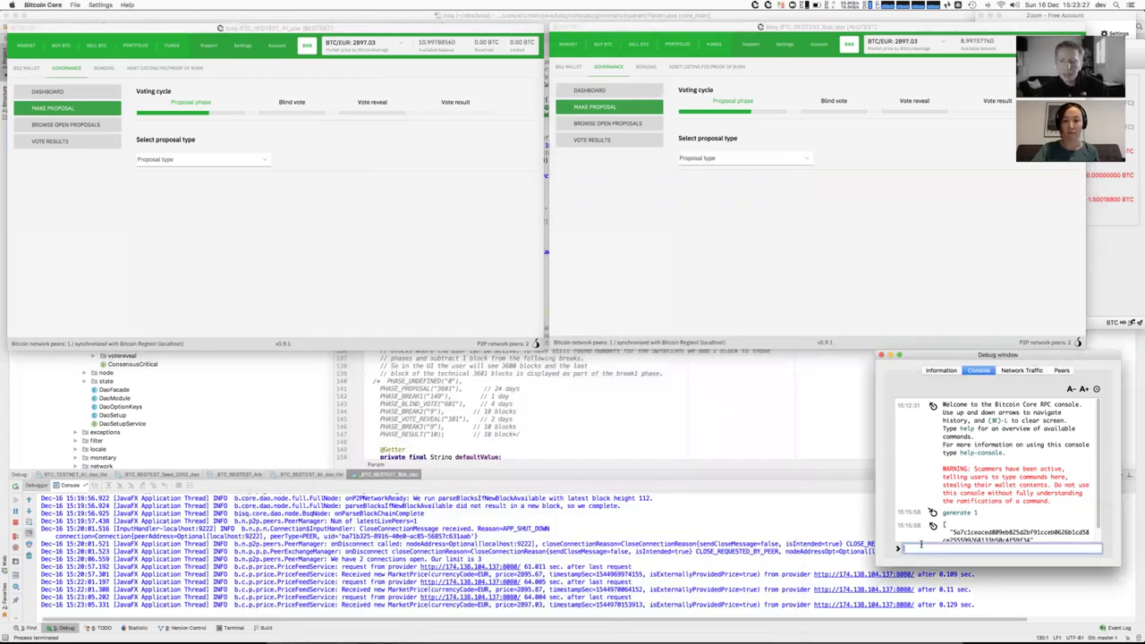
pyautogui.click(1120, 303)
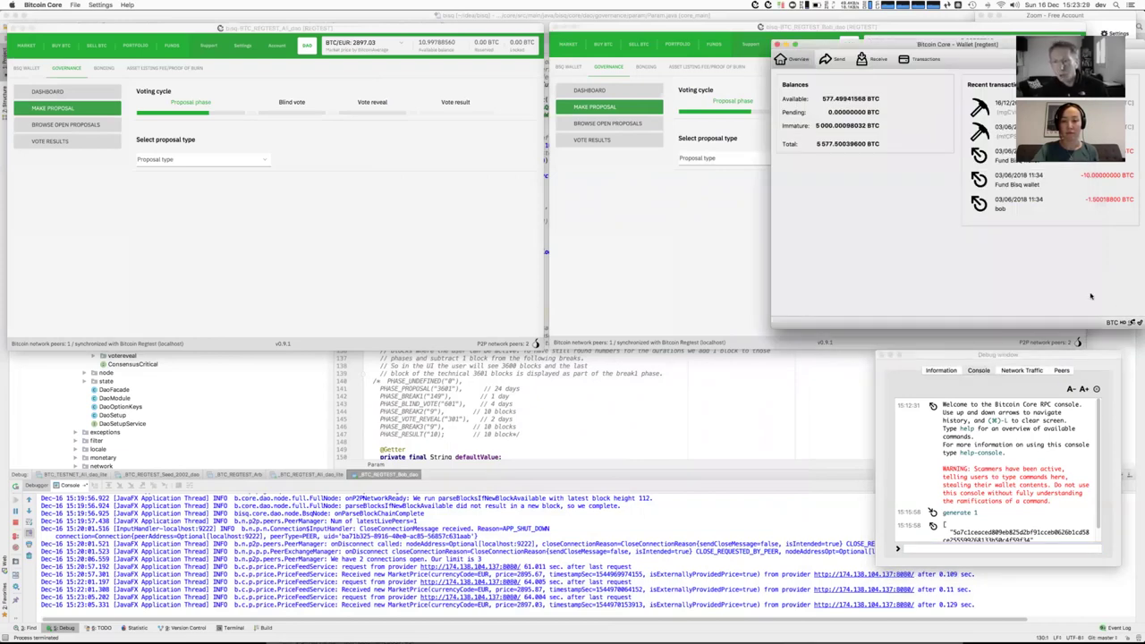
pyautogui.click(955, 551)
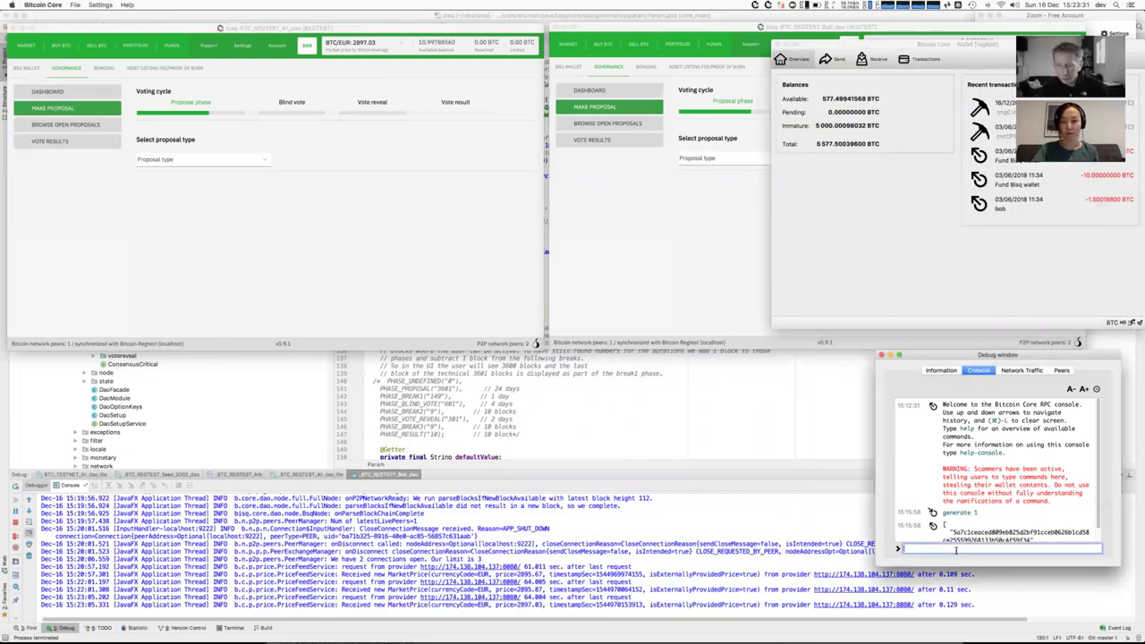
pyautogui.press('Up')
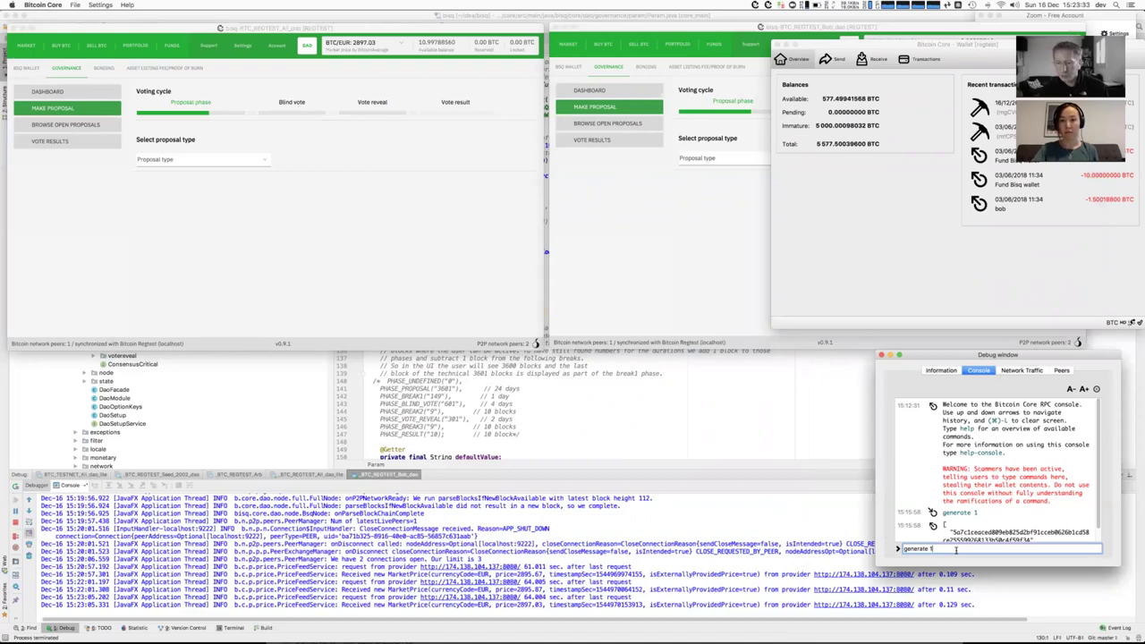
pyautogui.click(680, 256)
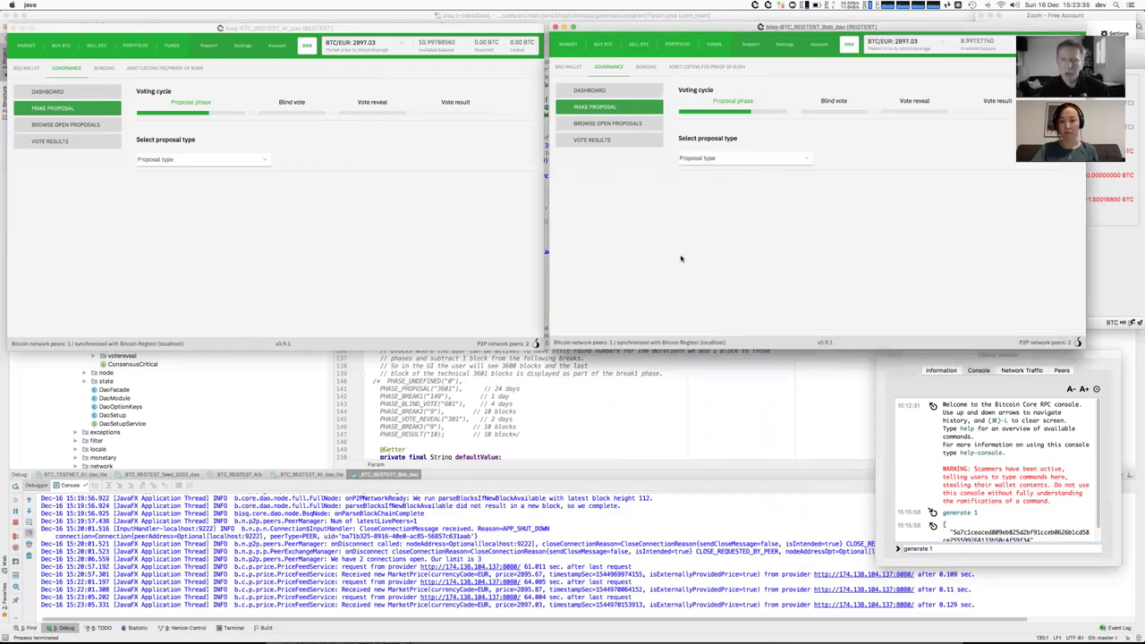
# Step: Start a compensation request proposal in the Ali_dao regtest instance and enter the requester's name
pyautogui.click(380, 262)
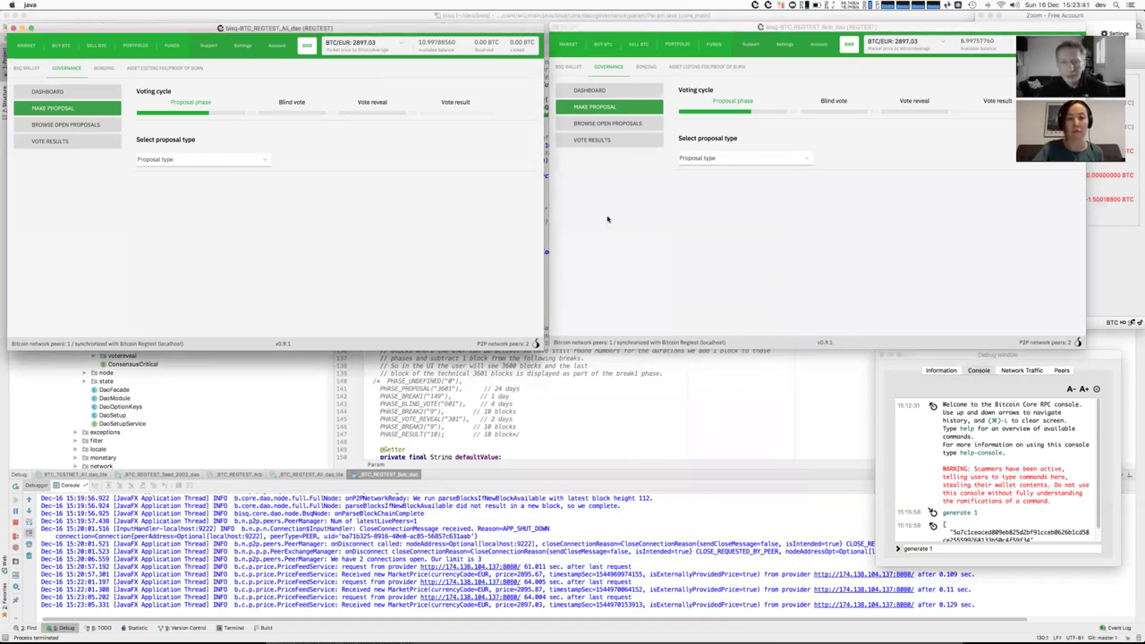
pyautogui.click(196, 162)
pyautogui.click(388, 165)
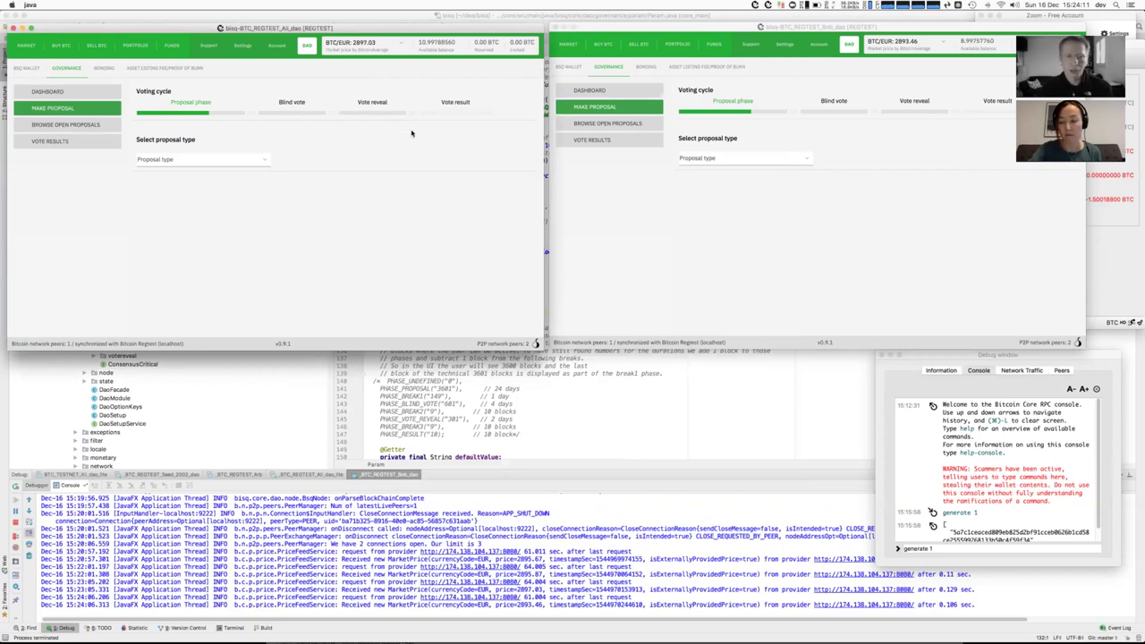
pyautogui.click(217, 164)
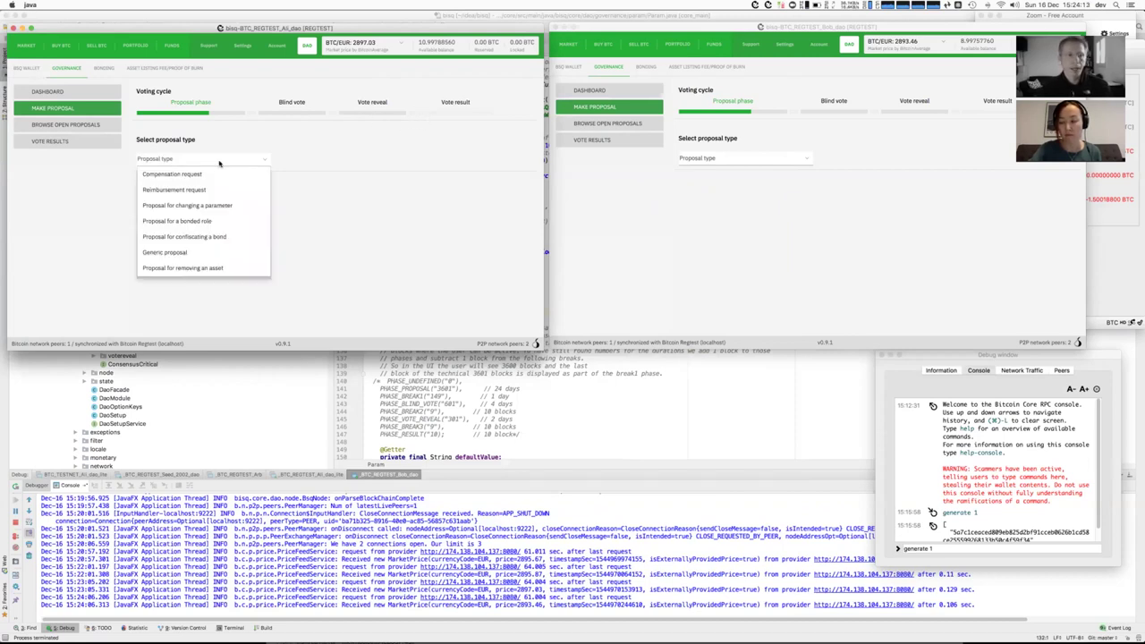
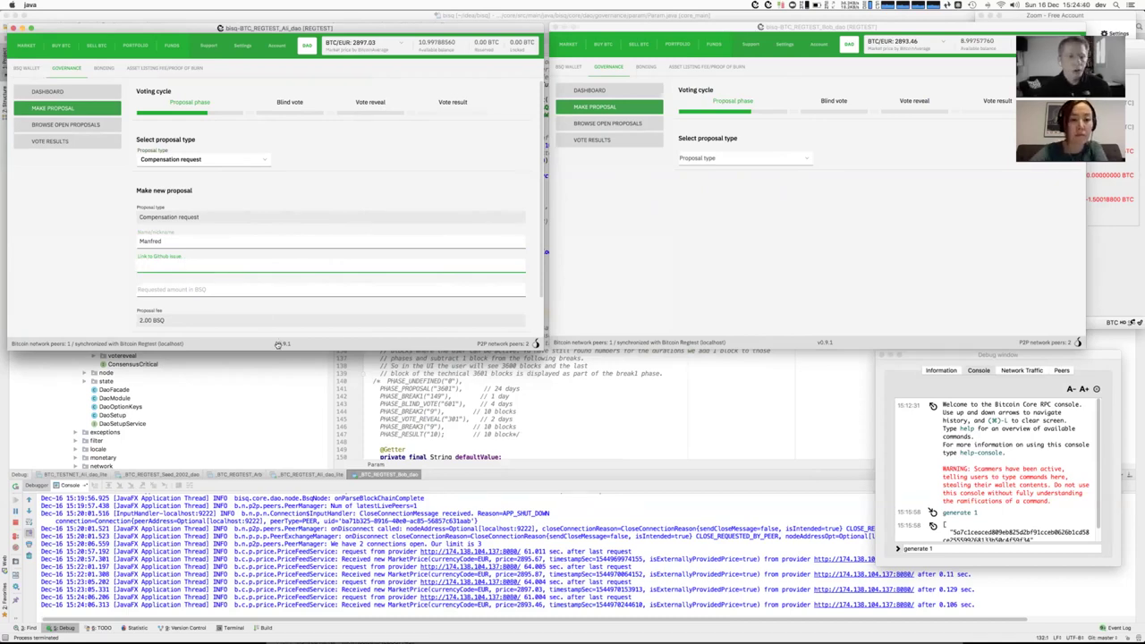
# Step: Switch to Firefox and open the issues page of the bisq-network/compensation GitHub repository in a new tab
pyautogui.press('super+Tab')
pyautogui.press('super+Tab')
pyautogui.press('super+Tab')
pyautogui.press('super+Tab')
pyautogui.press('super+Tab')
pyautogui.press('super+Tab')
pyautogui.press('super+Tab')
pyautogui.press('super+Tab')
pyautogui.press('super+Tab')
pyautogui.press('super+t')
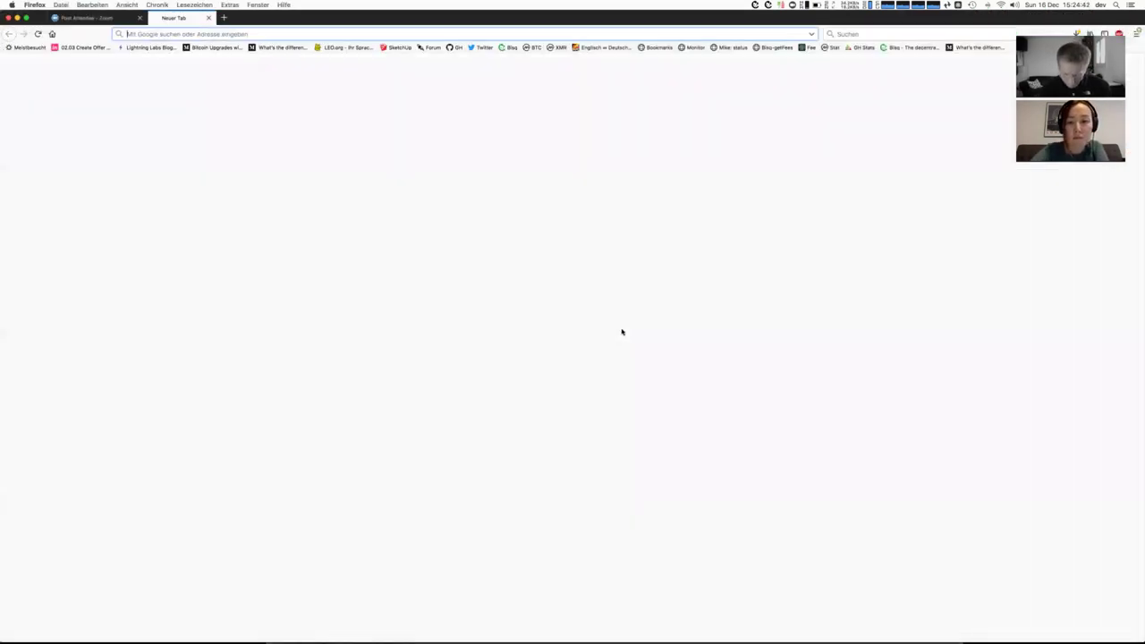
pyautogui.write('com')
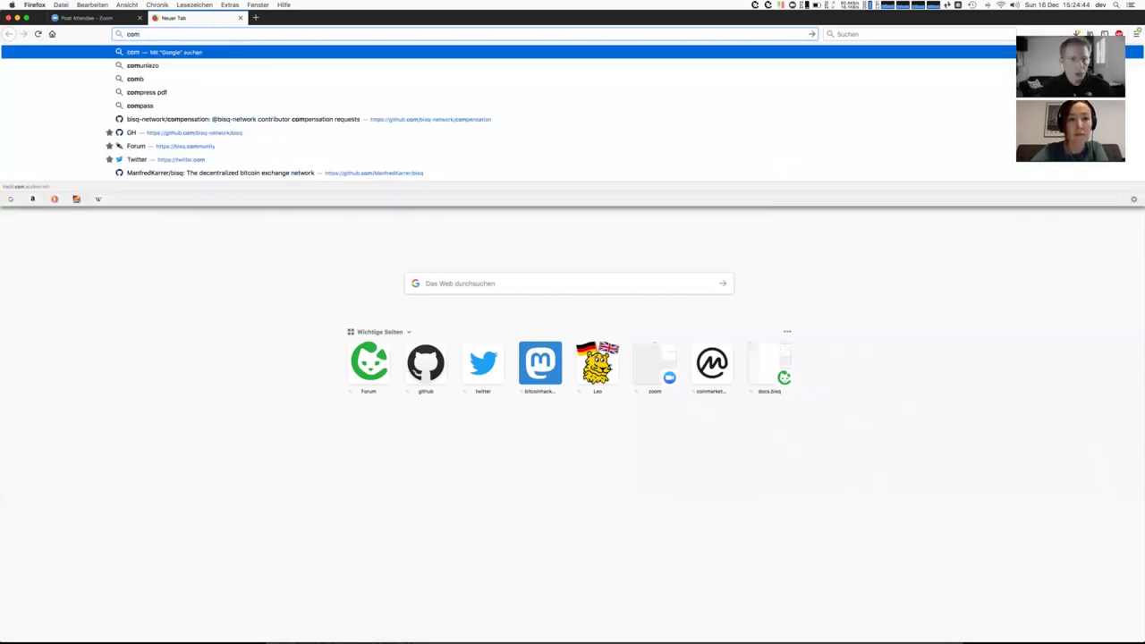
pyautogui.press('Down')
pyautogui.press('Down')
pyautogui.press('Down')
pyautogui.press('Down')
pyautogui.press('Down')
pyautogui.press('Return')
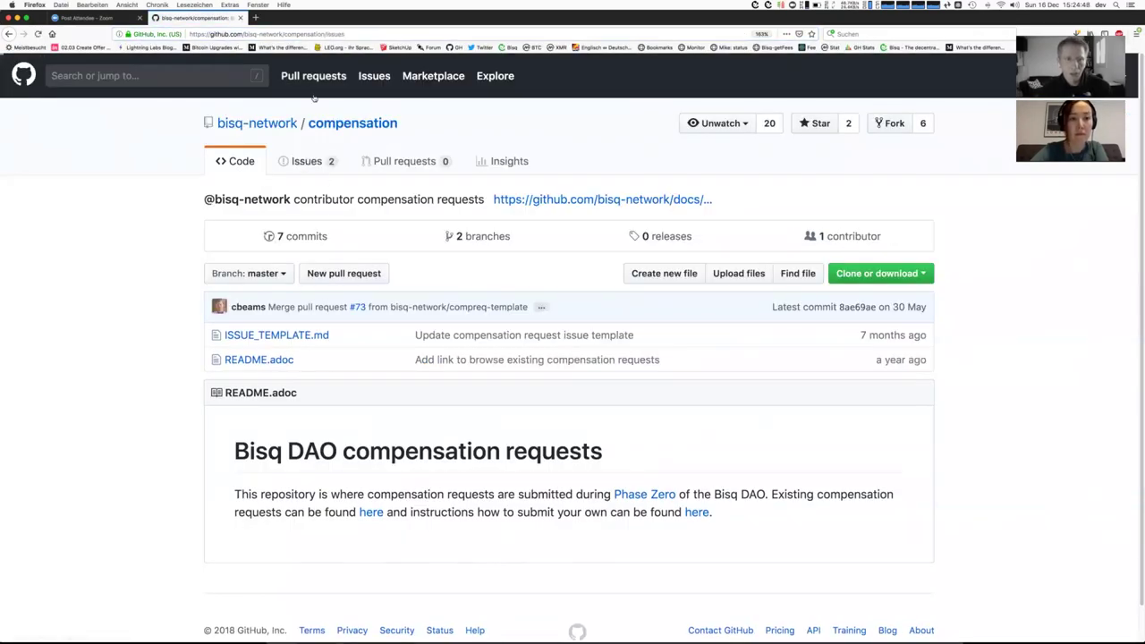
pyautogui.click(306, 161)
pyautogui.press('super+Tab')
pyautogui.press('super+Tab')
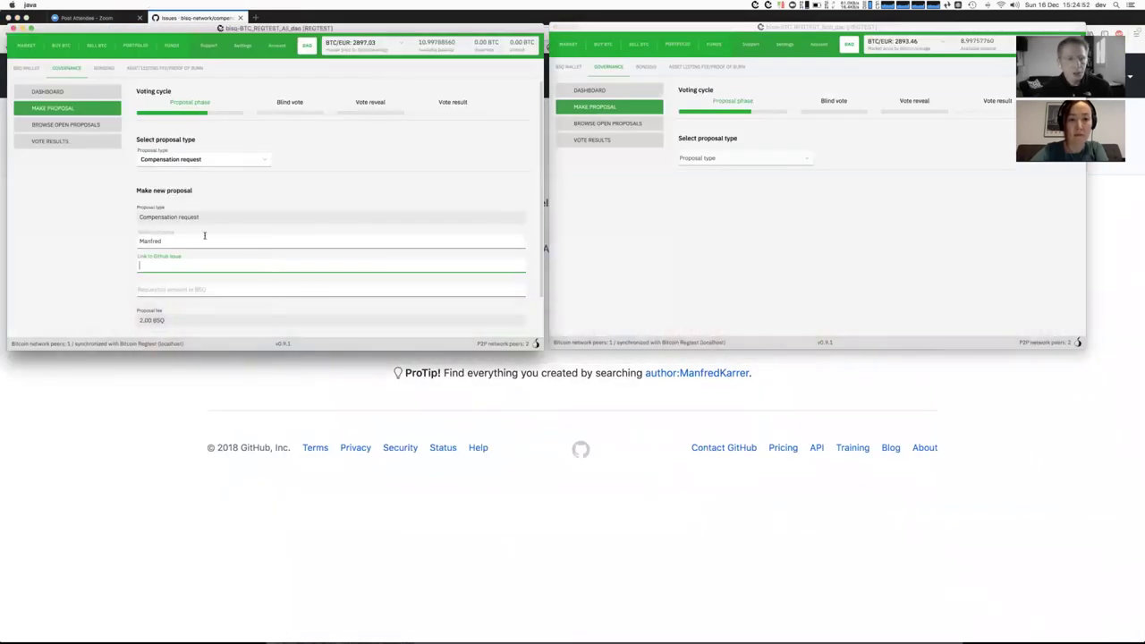
pyautogui.write('https://github.com/bisq-network/compensation/issues')
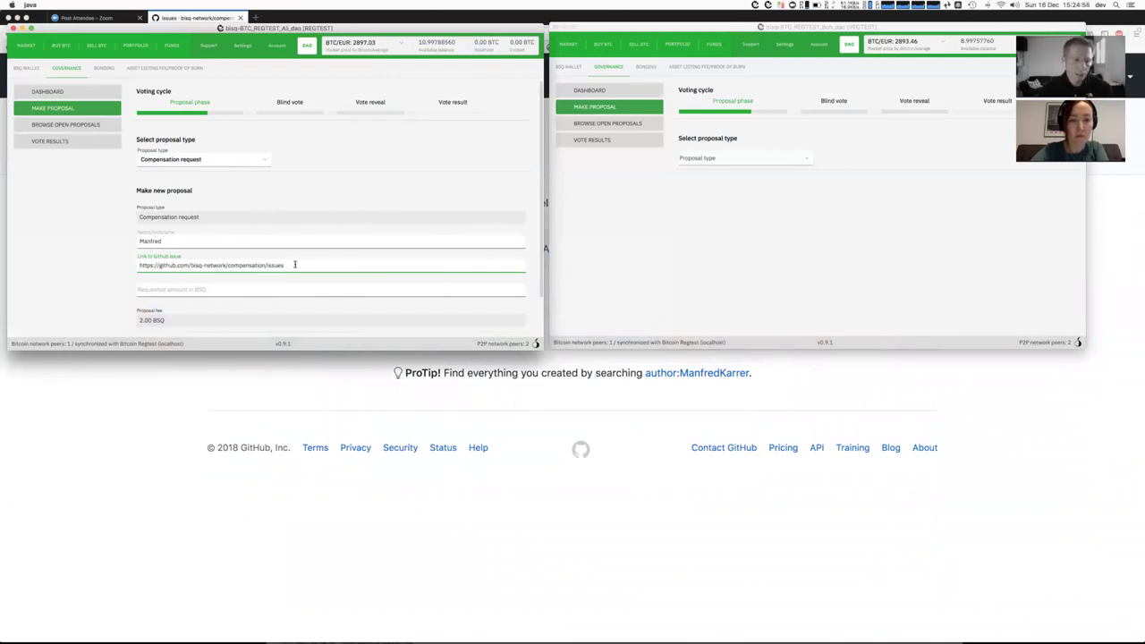
# Step: Set the requested amount to 10000 BSQ and submit the compensation request proposal
pyautogui.click(215, 290)
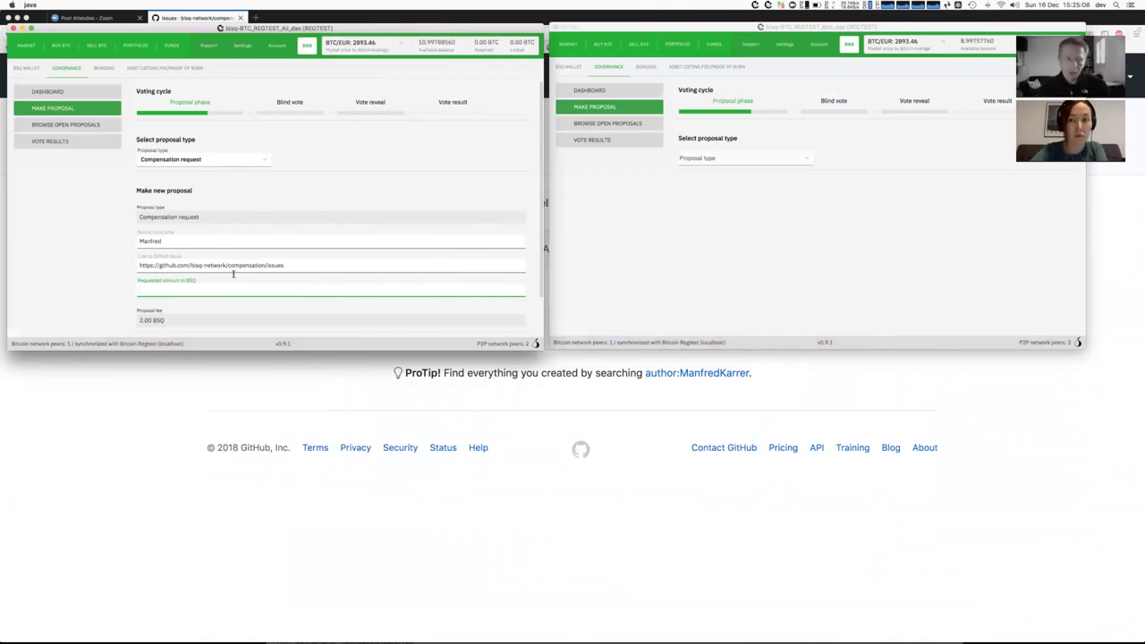
pyautogui.scroll(-1, 223, 273)
pyautogui.write('10000')
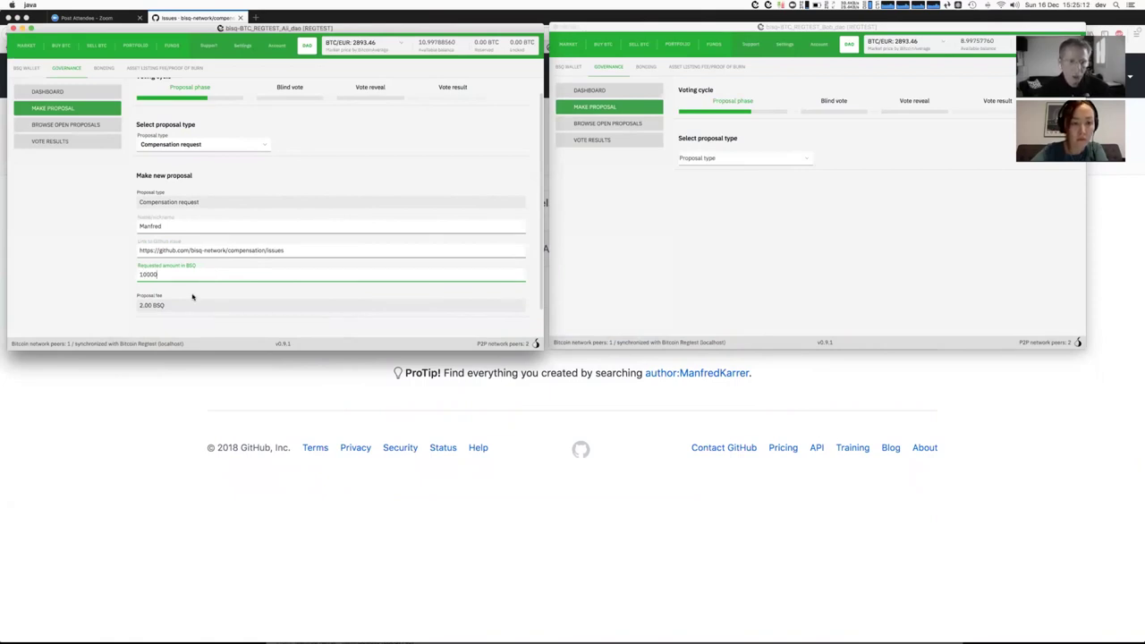
pyautogui.click(308, 252)
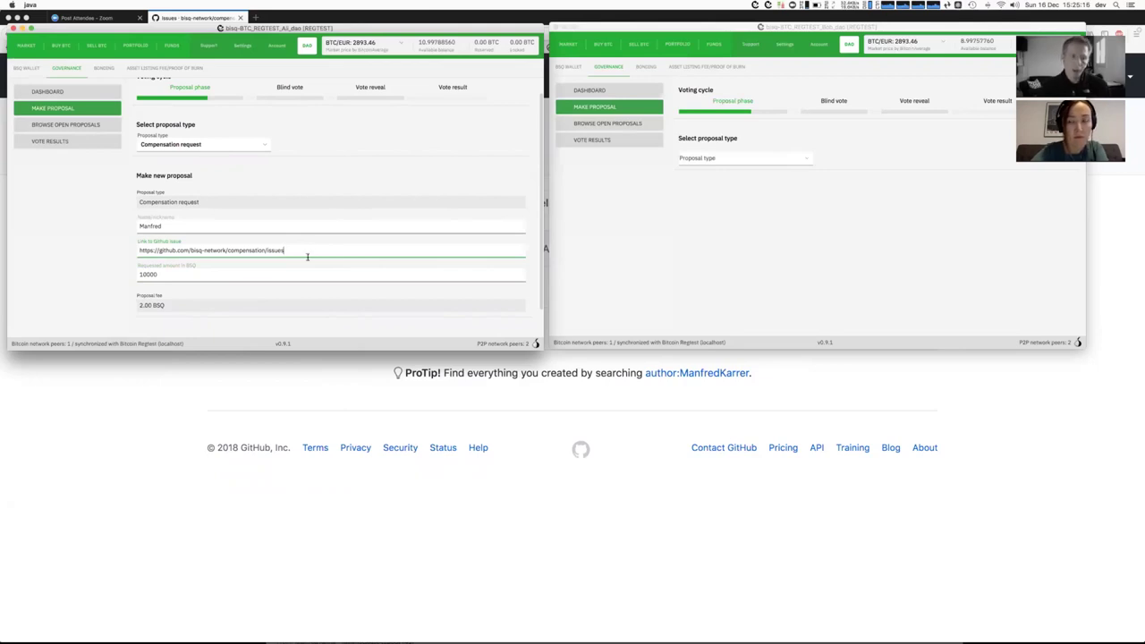
pyautogui.click(288, 274)
pyautogui.scroll(-2, 247, 318)
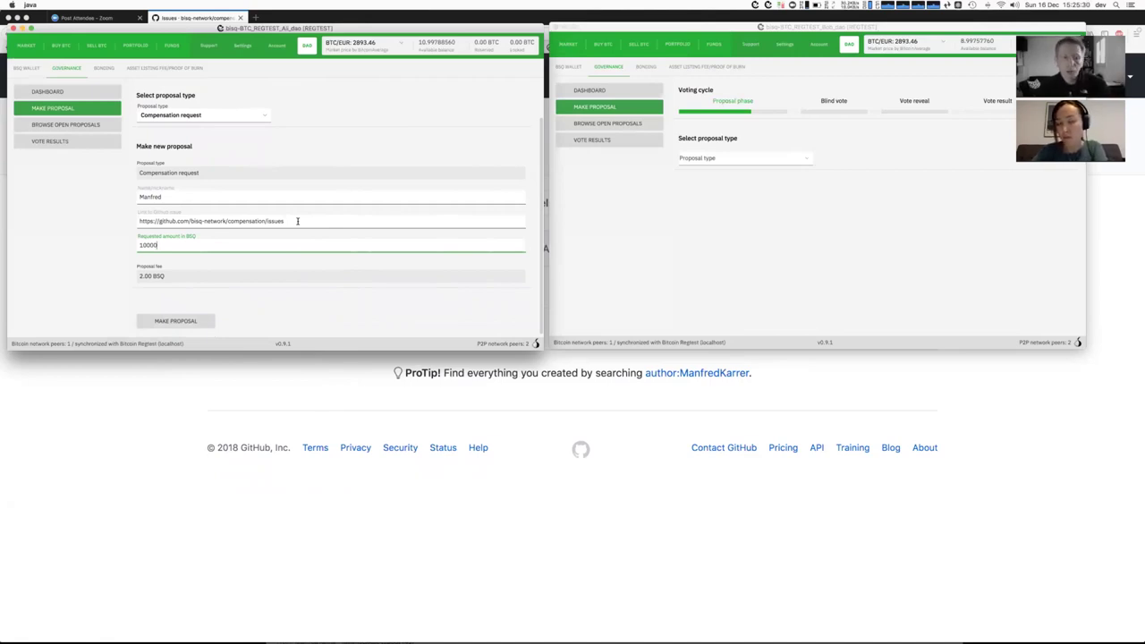
pyautogui.click(184, 321)
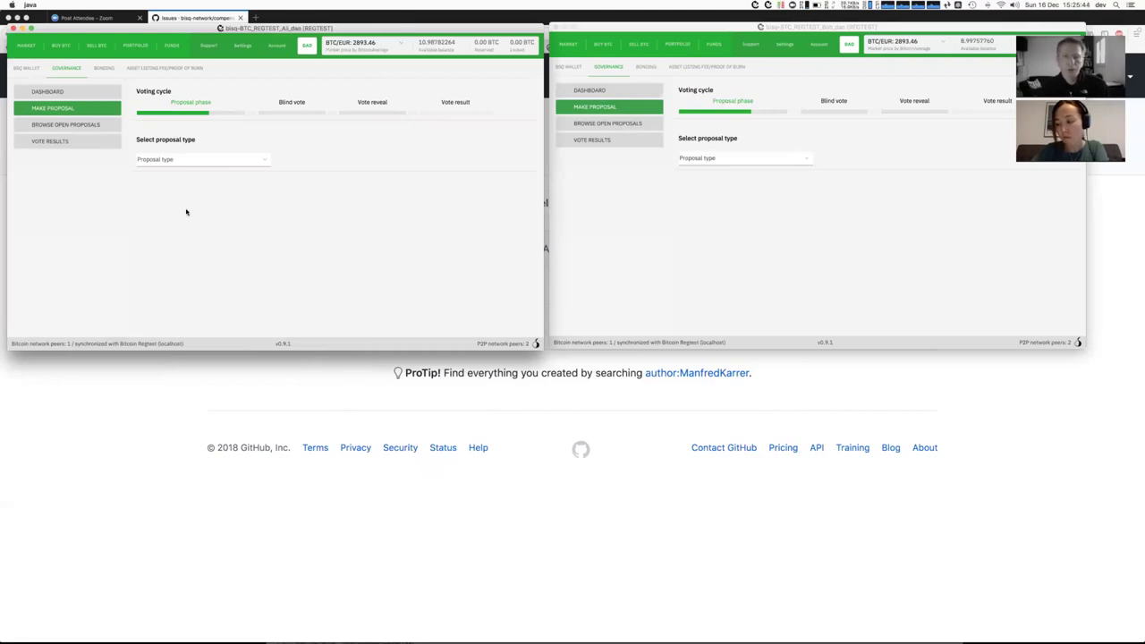
# Step: Return to the Ali_dao Bisq instance and view the BSQ wallet's dashboard and transaction list
pyautogui.moveTo(376, 339)
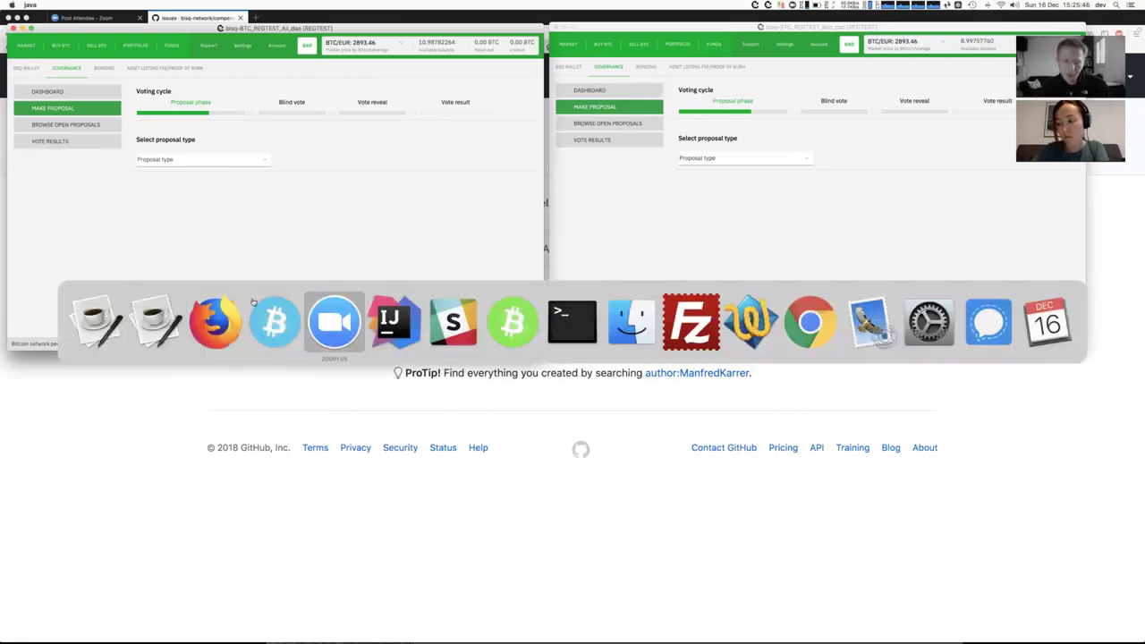
pyautogui.click(215, 322)
pyautogui.press('super+Tab')
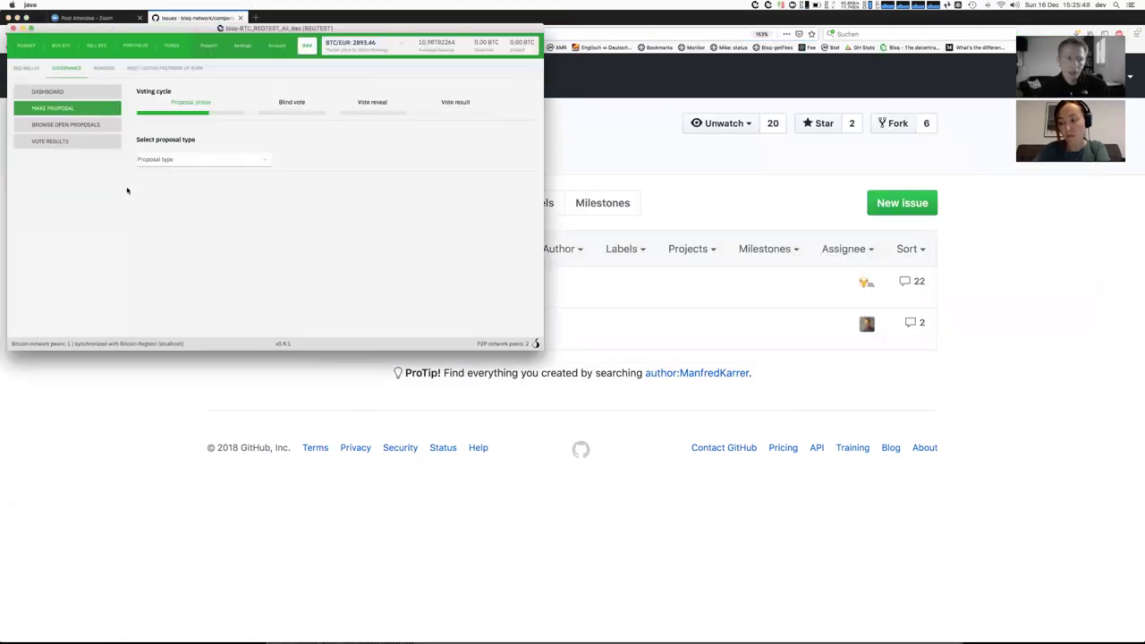
pyautogui.click(31, 68)
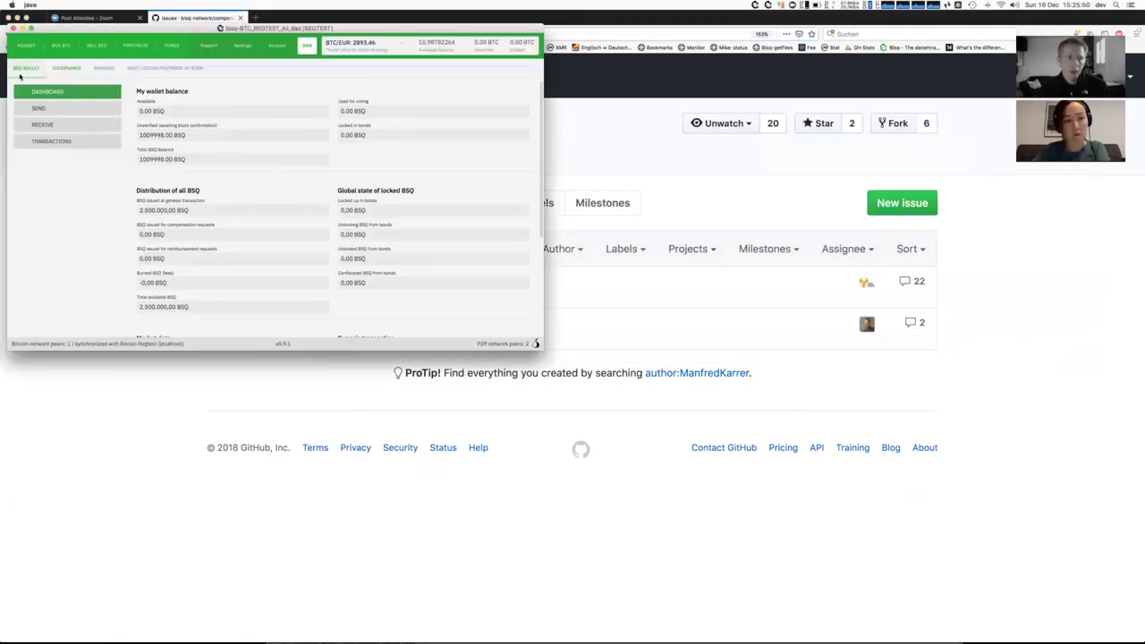
pyautogui.click(58, 143)
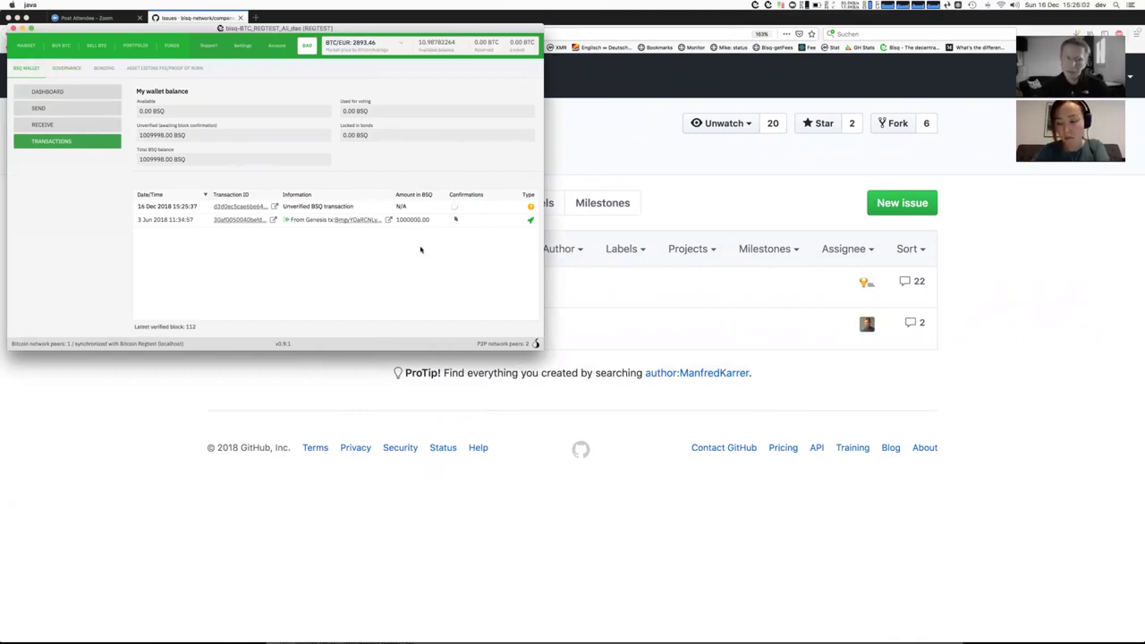
# Step: Run generate 1 in the Bitcoin Core debug console and select the newest transaction in the BSQ wallet
pyautogui.press('super+Tab')
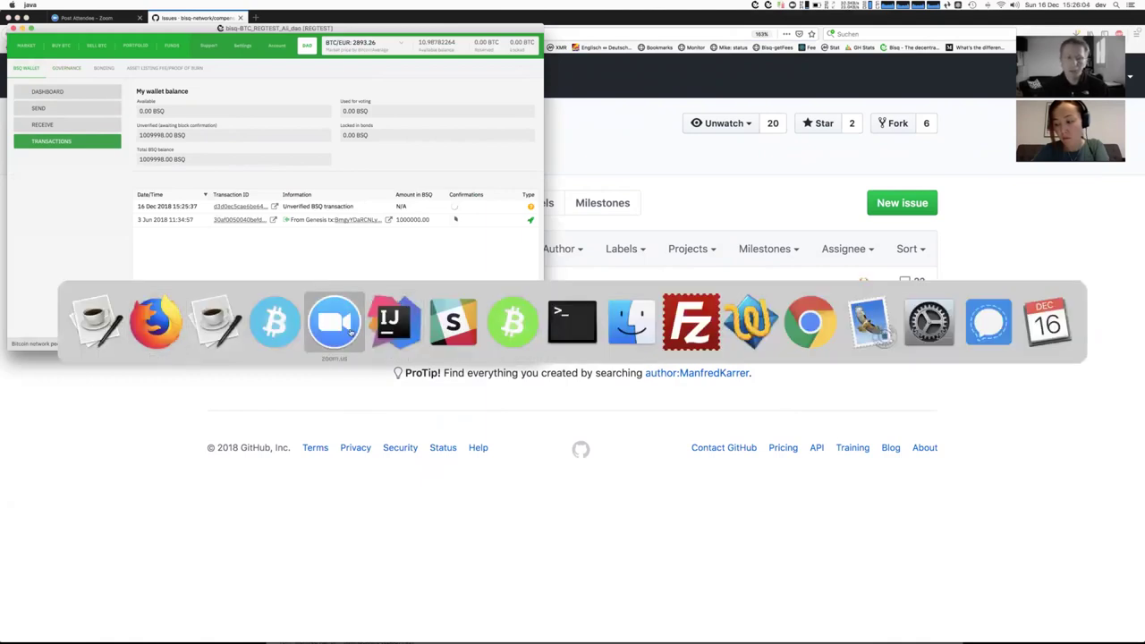
pyautogui.click(276, 330)
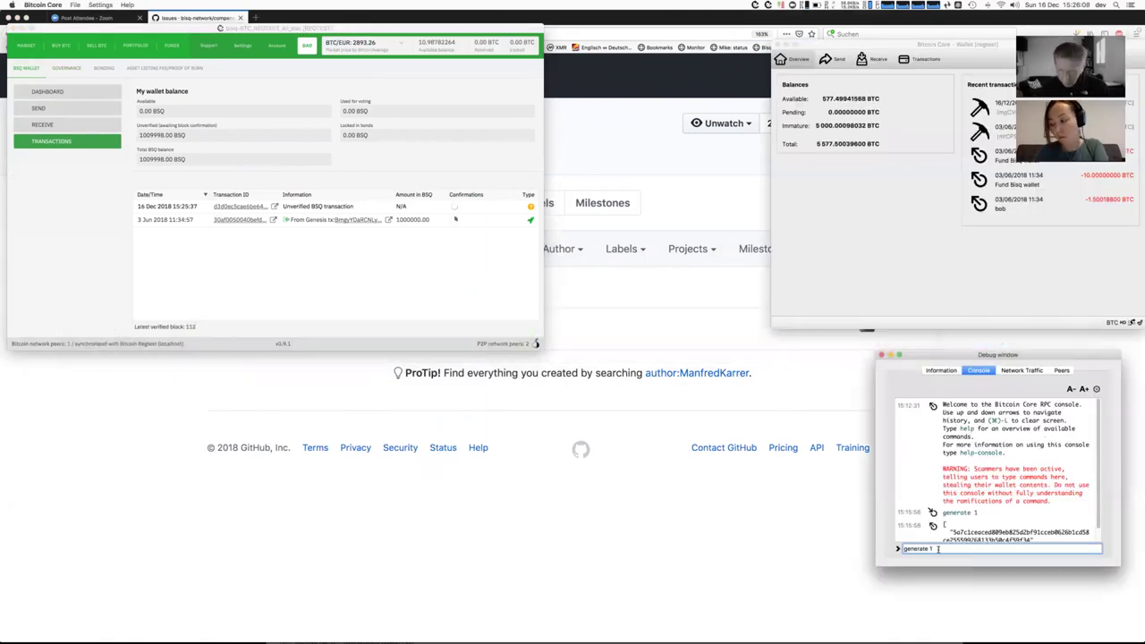
pyautogui.press('Return')
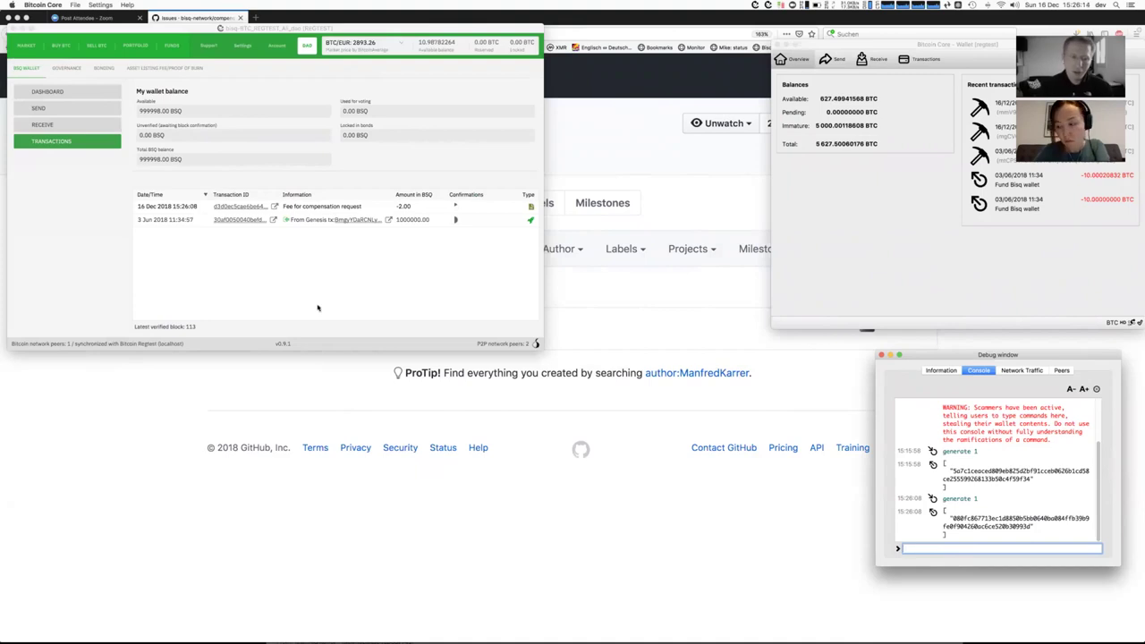
pyautogui.click(77, 271)
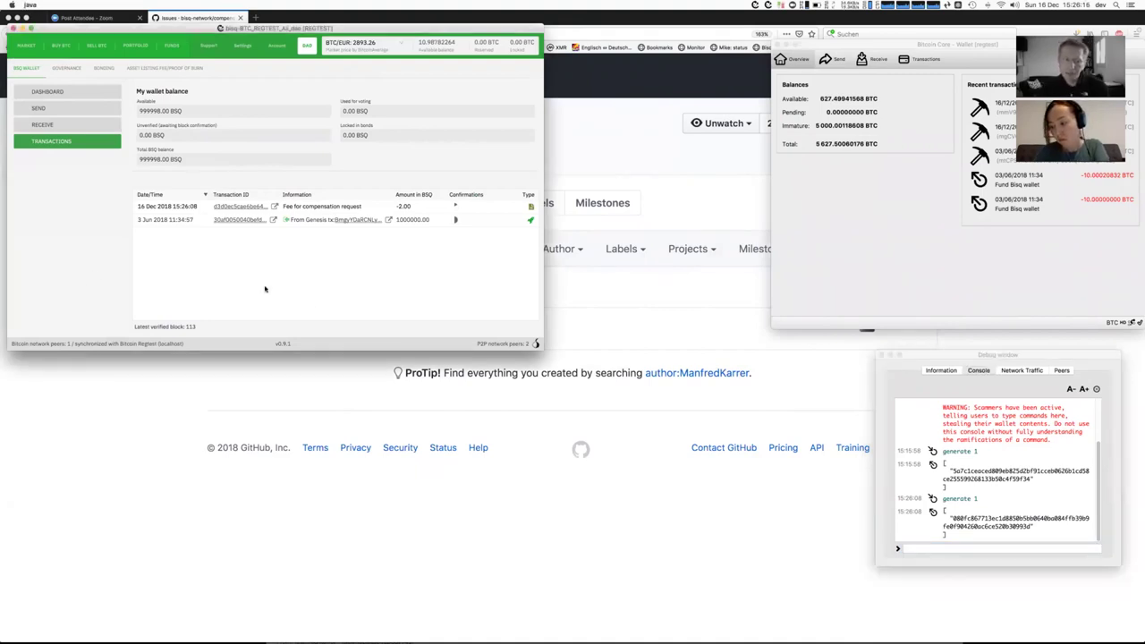
pyautogui.click(343, 209)
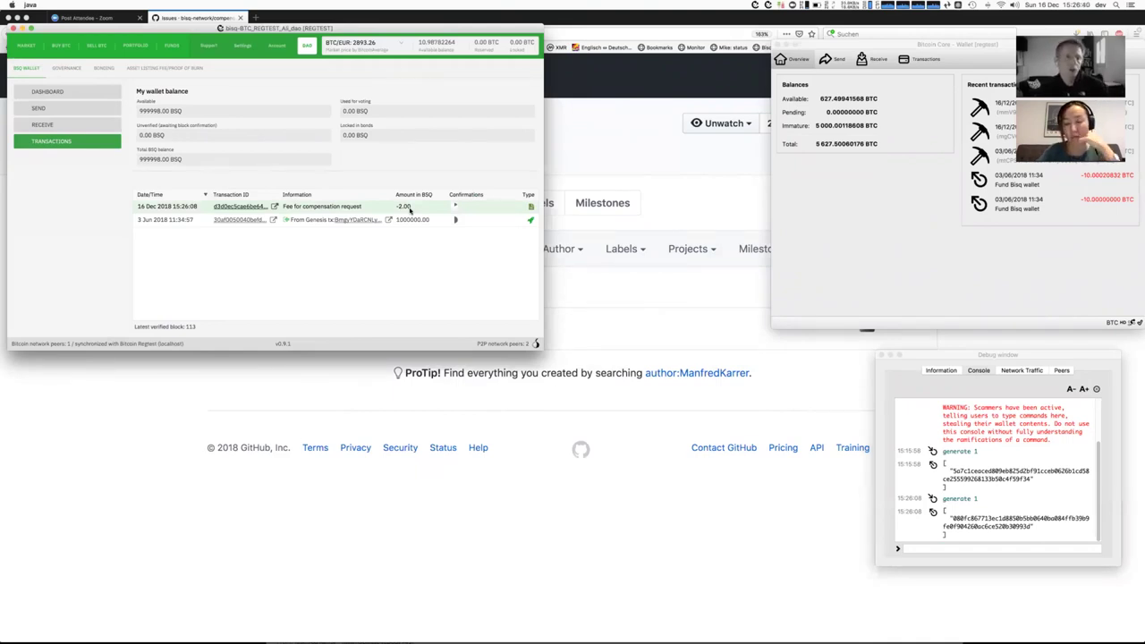
# Step: Bring up the Bob_dao Bisq instance and run generate 1 three times in the Bitcoin Core debug console
pyautogui.press('super+Tab')
pyautogui.press('super+Tab')
pyautogui.press('super+Tab')
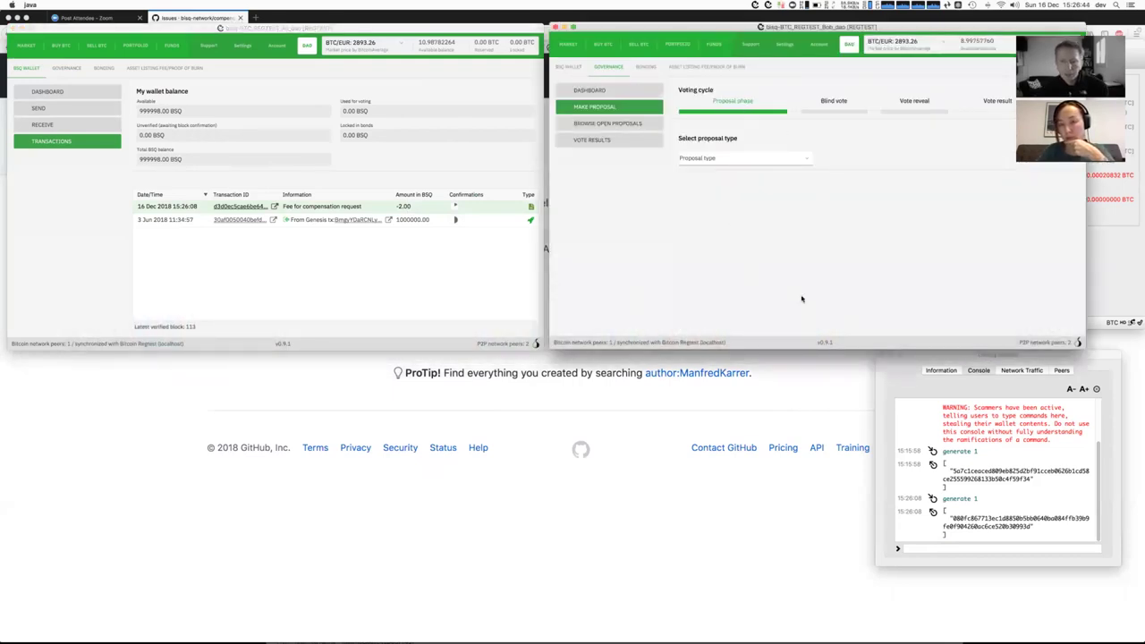
pyautogui.click(930, 548)
pyautogui.press('Up')
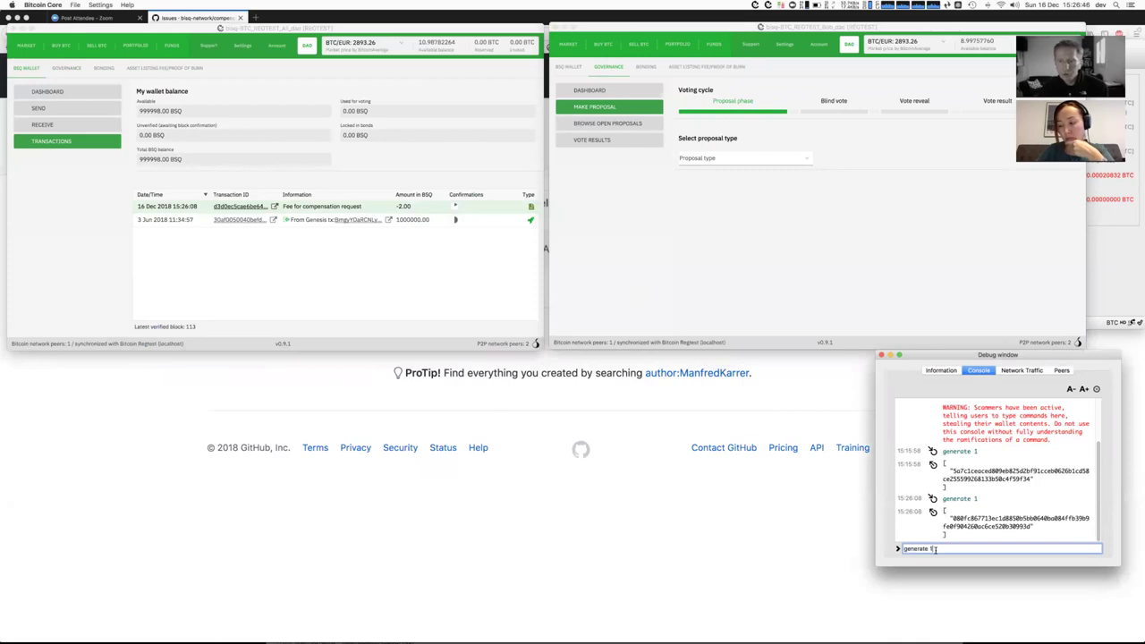
pyautogui.press('Return')
pyautogui.press('Up')
pyautogui.press('Return')
pyautogui.press('Up')
pyautogui.press('Return')
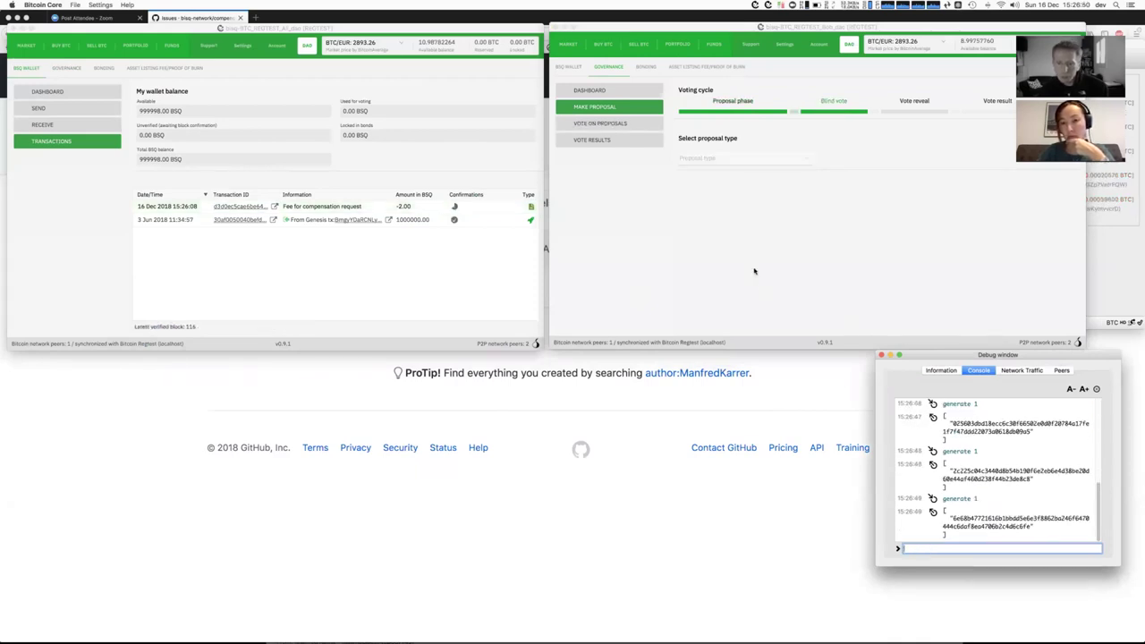
# Step: Open the compensation request for voting in the Bob_dao instance and move the window so the My vote column is uncovered
pyautogui.click(754, 271)
pyautogui.click(626, 123)
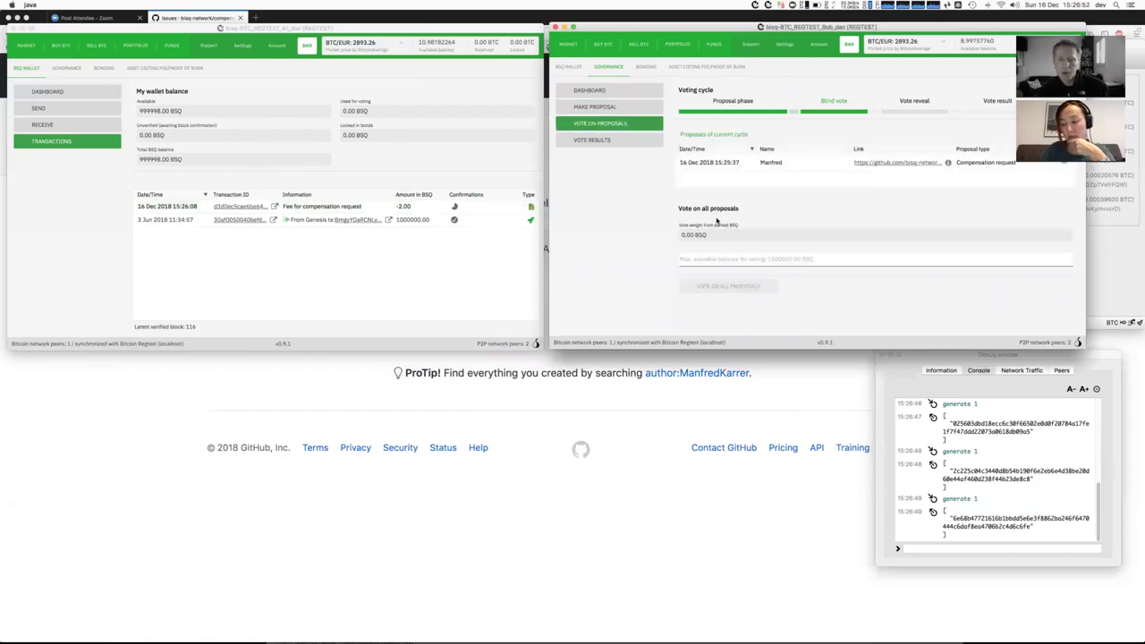
pyautogui.click(734, 163)
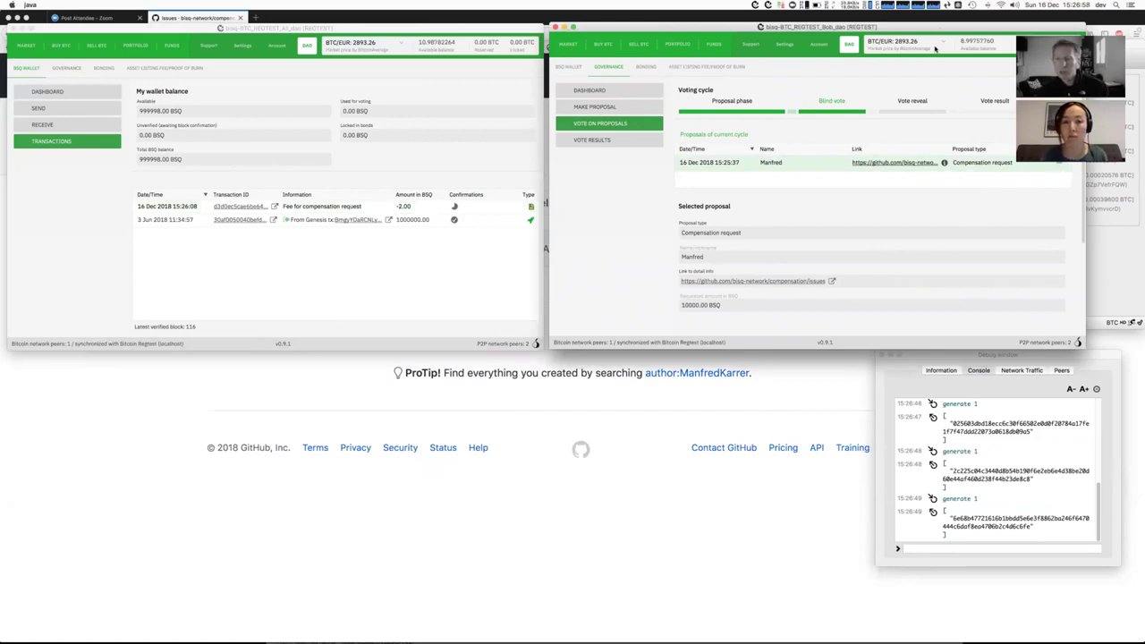
pyautogui.moveTo(930, 32); pyautogui.dragTo(848, 45)
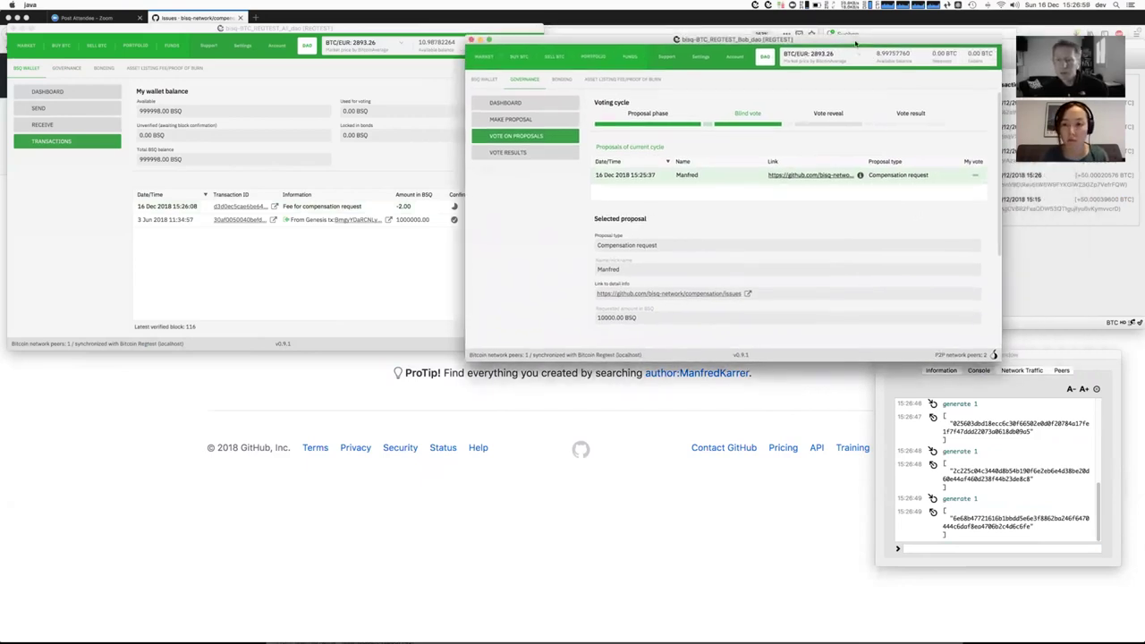
# Step: Try the reject and ignore votes on the compensation request and set the vote to Accepted
pyautogui.click(975, 178)
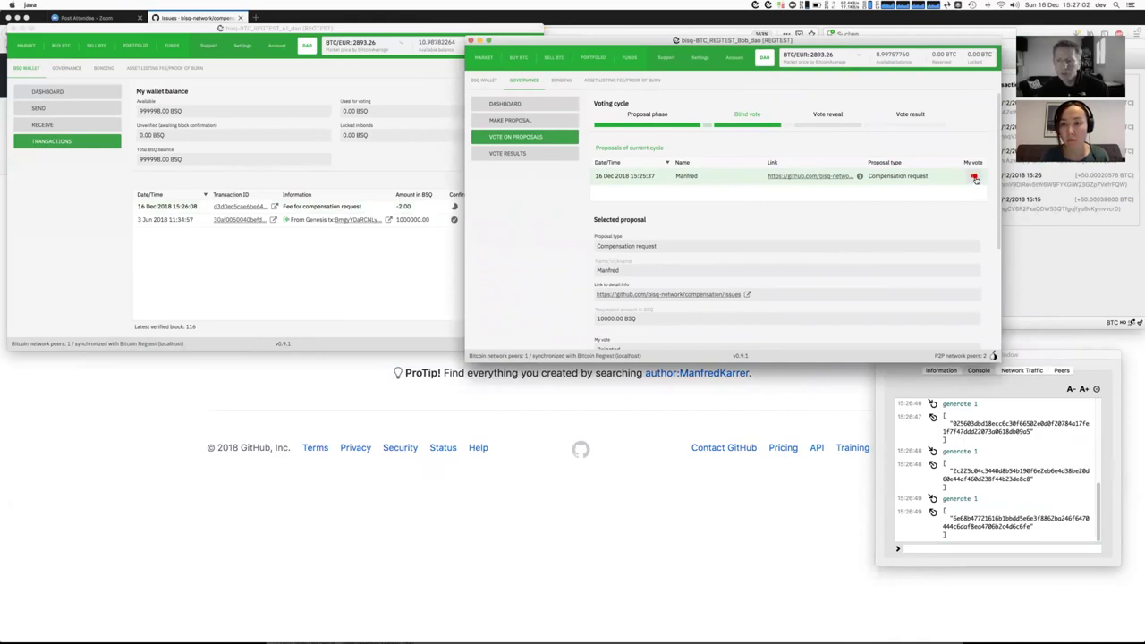
pyautogui.click(976, 179)
pyautogui.scroll(-5, 931, 286)
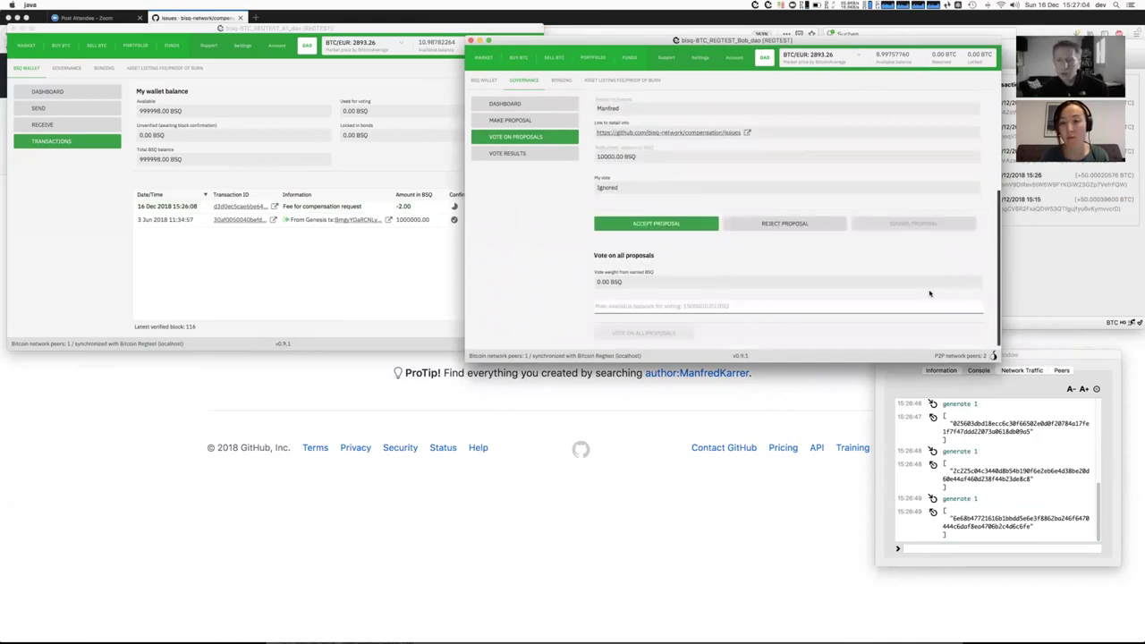
pyautogui.click(780, 225)
pyautogui.click(695, 225)
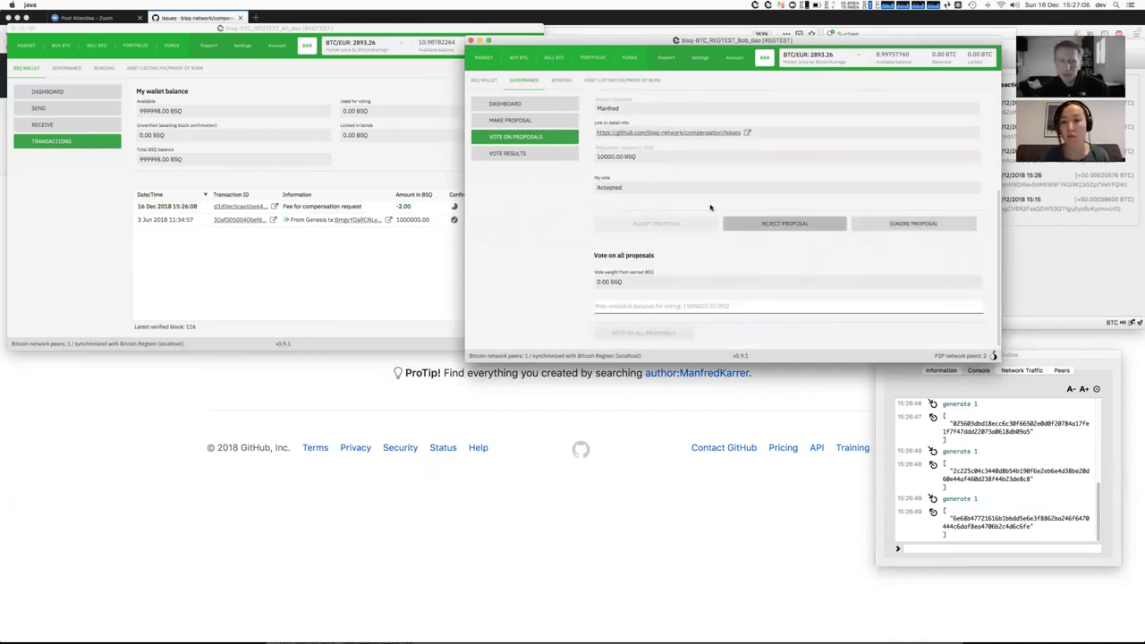
# Step: Enter 200000 BSQ as the balance used for voting on all proposals
pyautogui.click(641, 303)
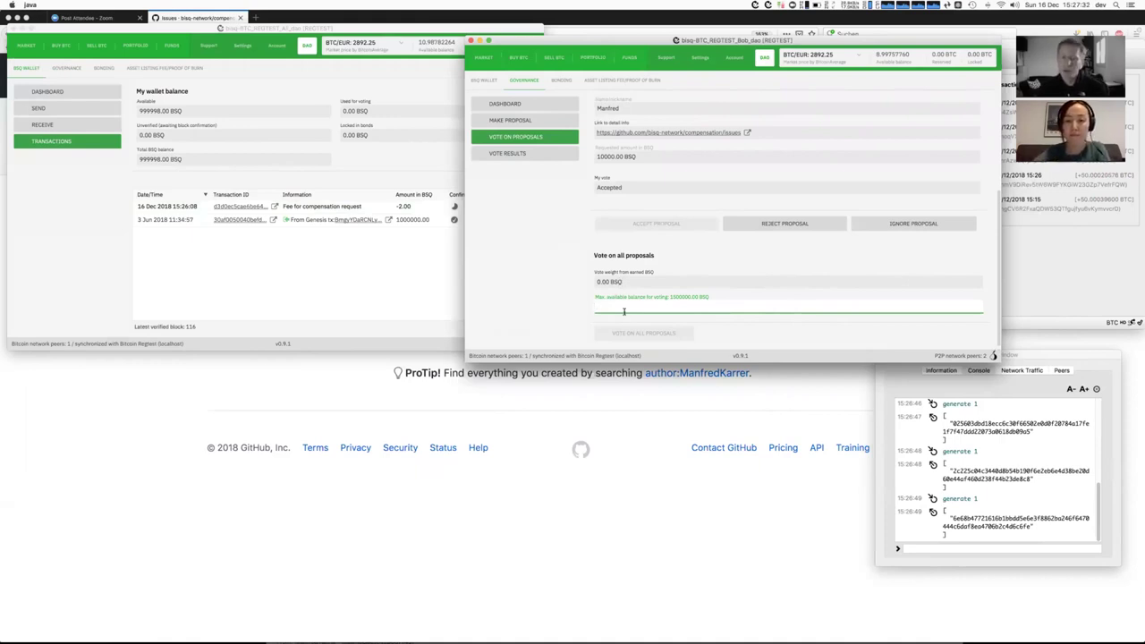
pyautogui.write('1')
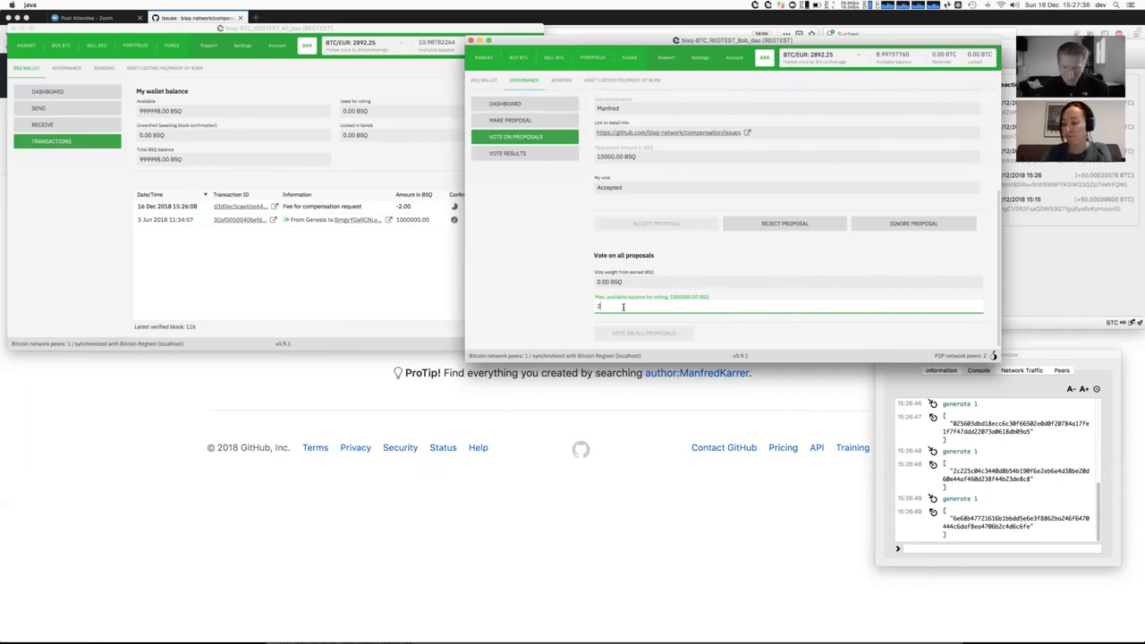
pyautogui.write('00000')
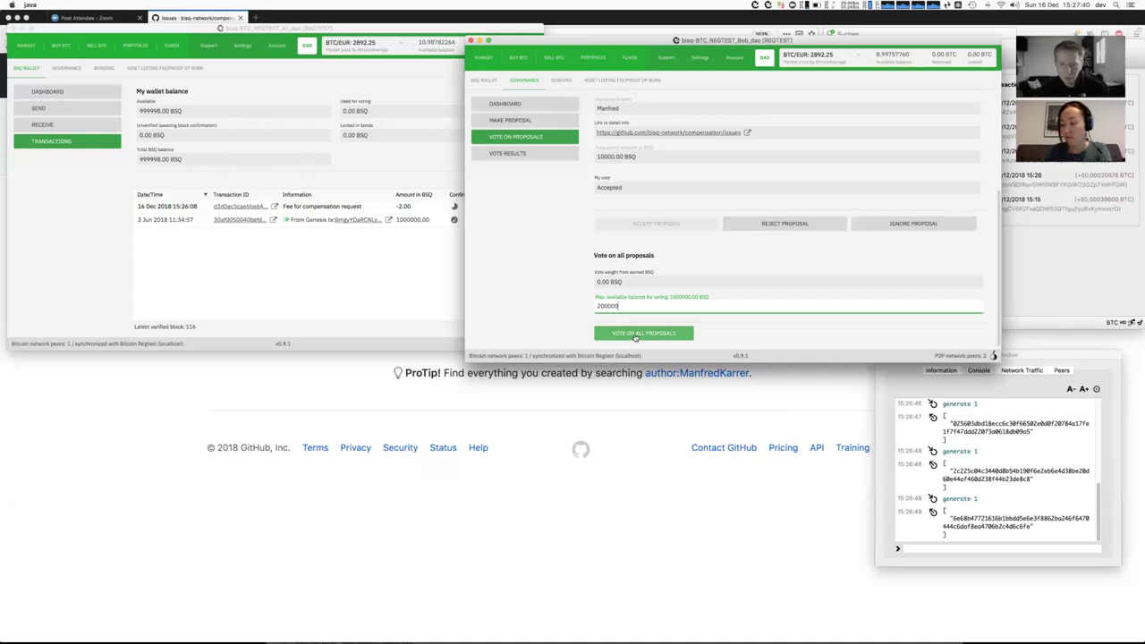
# Step: Submit the vote on all proposals and open the BSQ wallet transactions in the Bob_dao instance
pyautogui.click(642, 333)
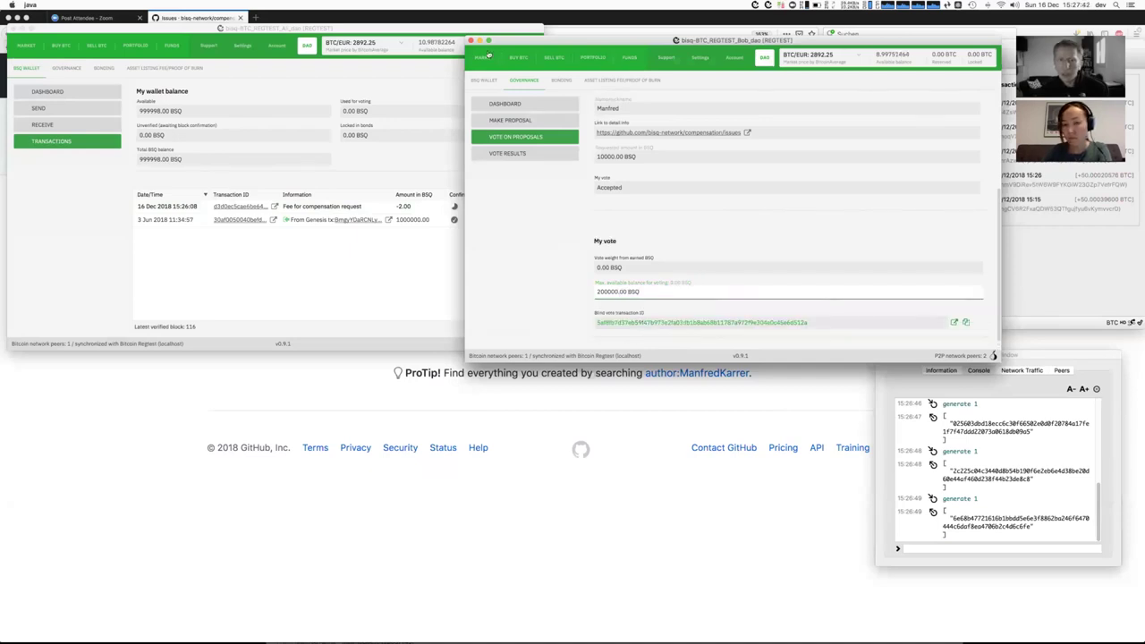
pyautogui.click(484, 79)
pyautogui.click(546, 154)
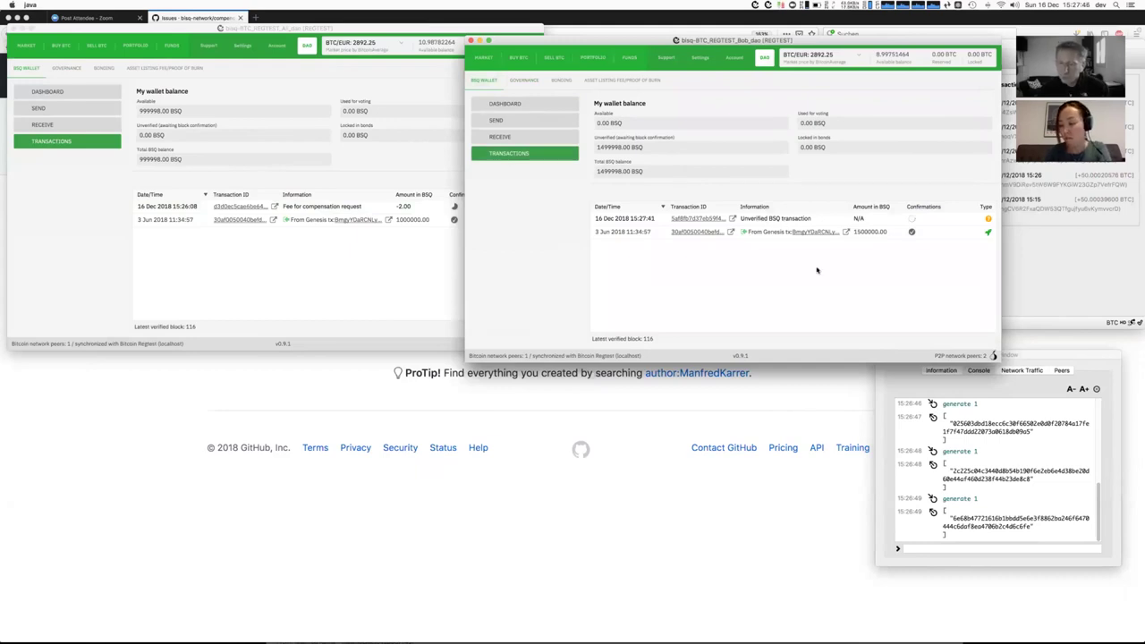
# Step: Run generate 1 once in the Bitcoin Core debug console to confirm the blind vote transaction
pyautogui.click(936, 549)
pyautogui.press('Up')
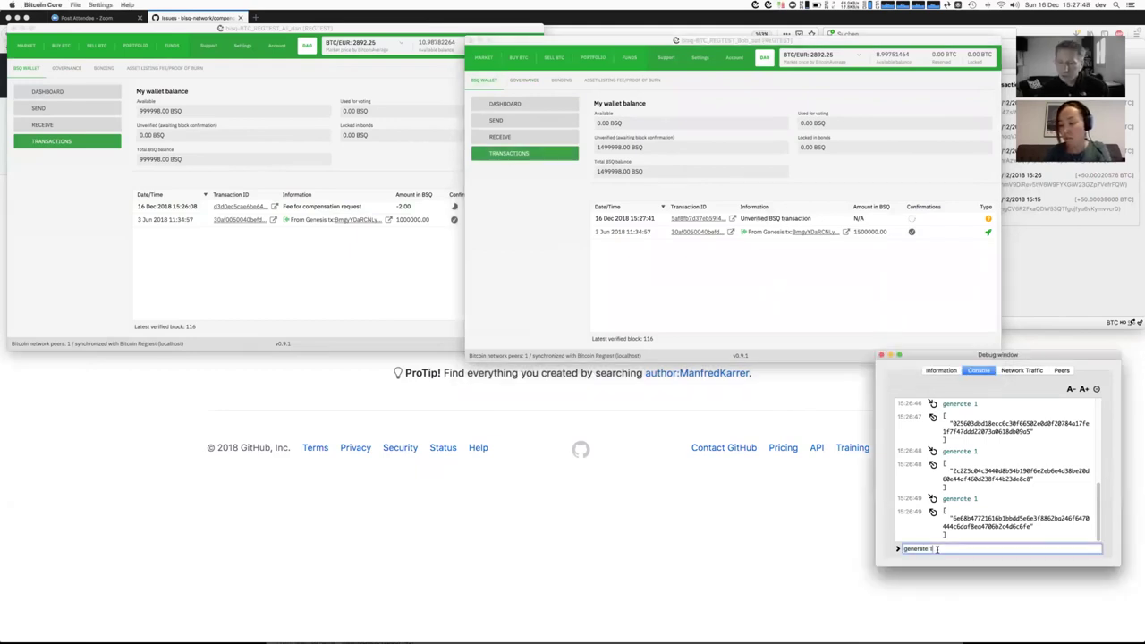
pyautogui.press('Return')
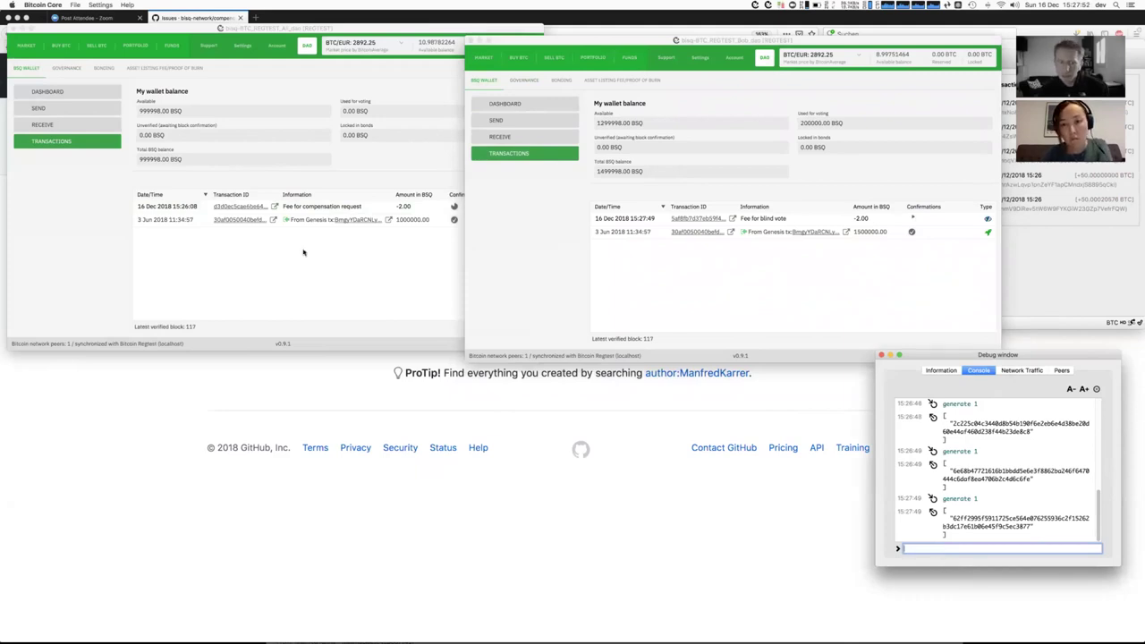
# Step: Bring up the other Bisq instance and view the compensation request among the open governance proposals
pyautogui.click(260, 261)
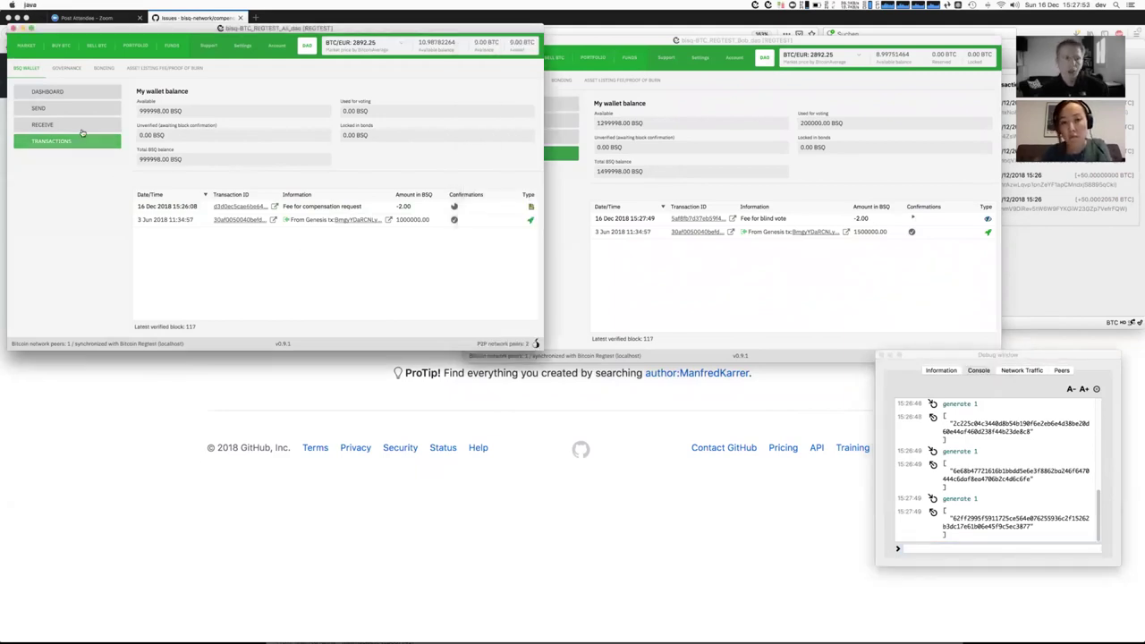
pyautogui.click(65, 67)
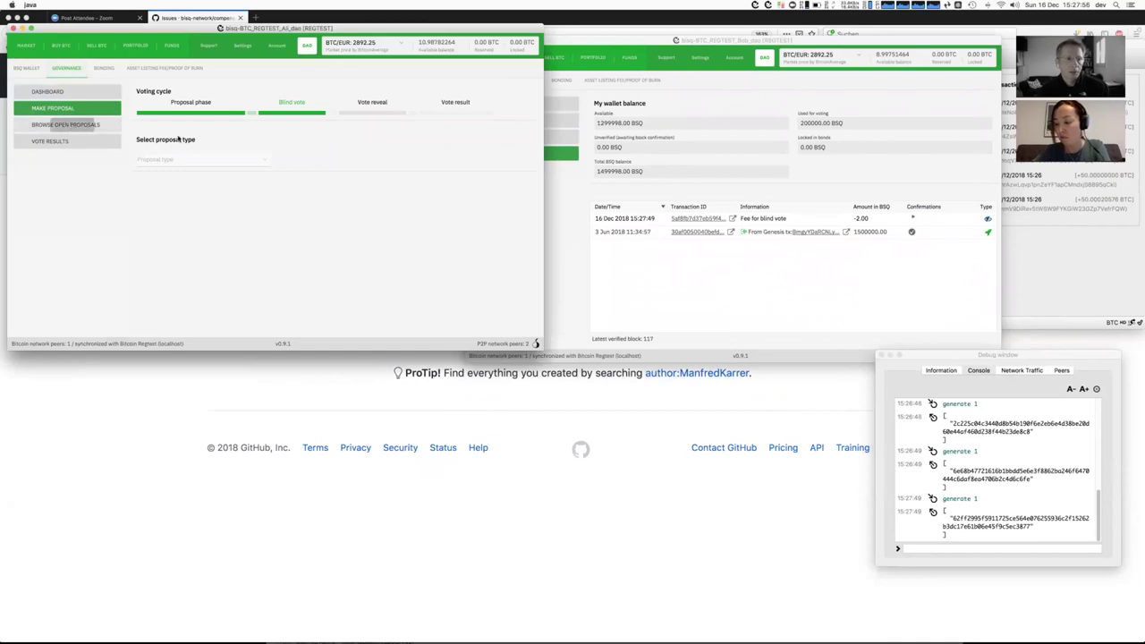
pyautogui.click(72, 125)
pyautogui.click(214, 165)
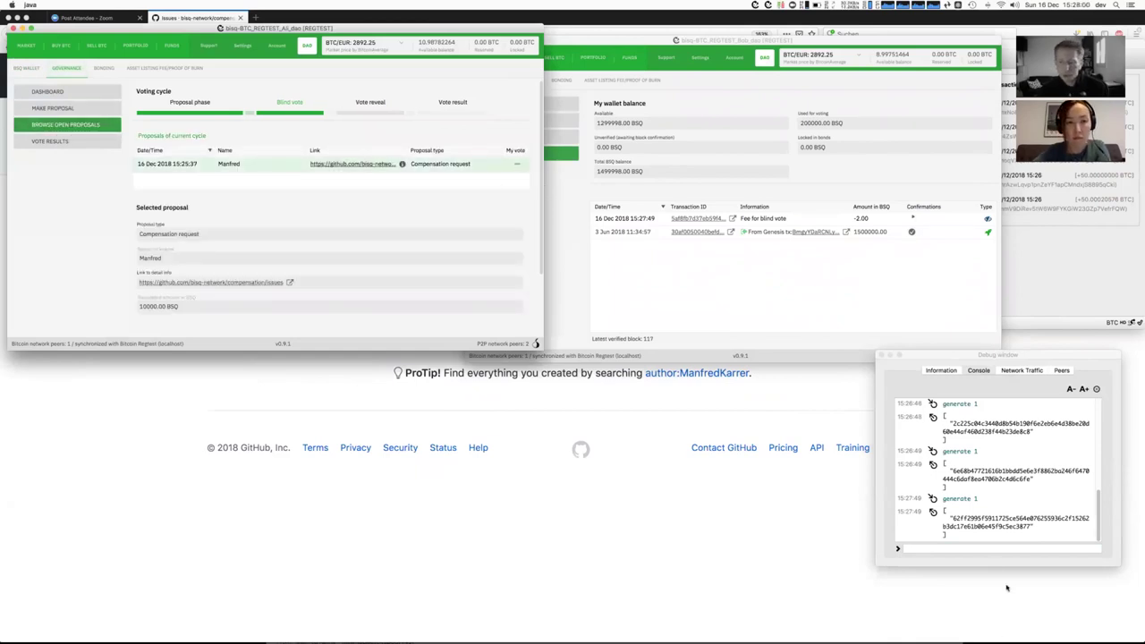
# Step: Run generate 1 three times in the Bitcoin Core console to reach the vote reveal phase and confirm the reveal transaction
pyautogui.click(978, 550)
pyautogui.press('Up')
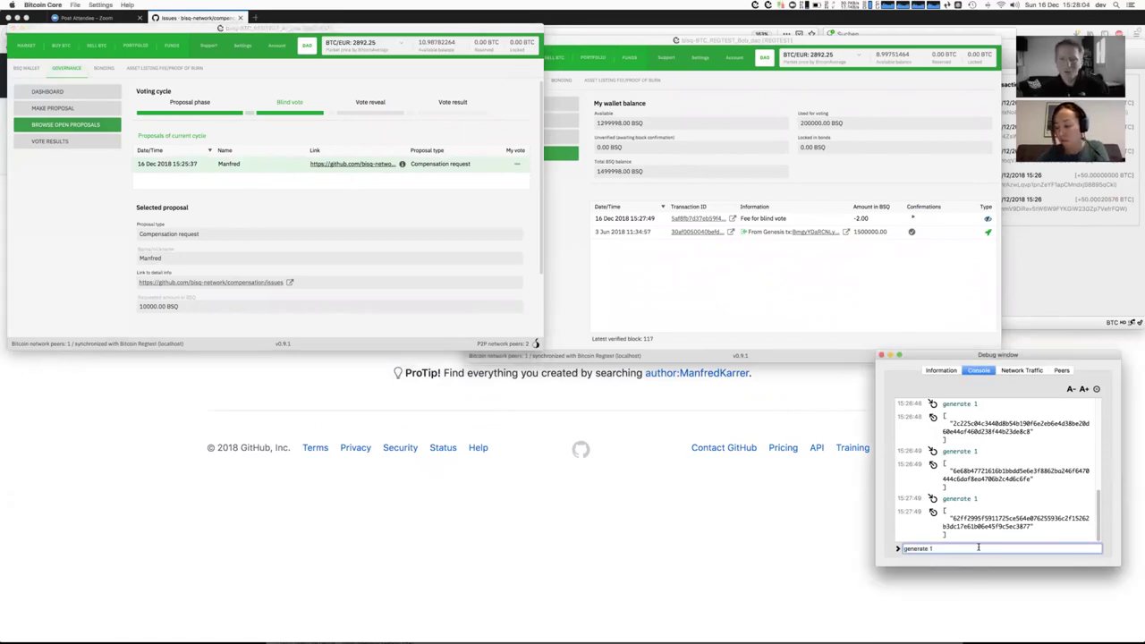
pyautogui.press('Return')
pyautogui.press('Up')
pyautogui.press('Return')
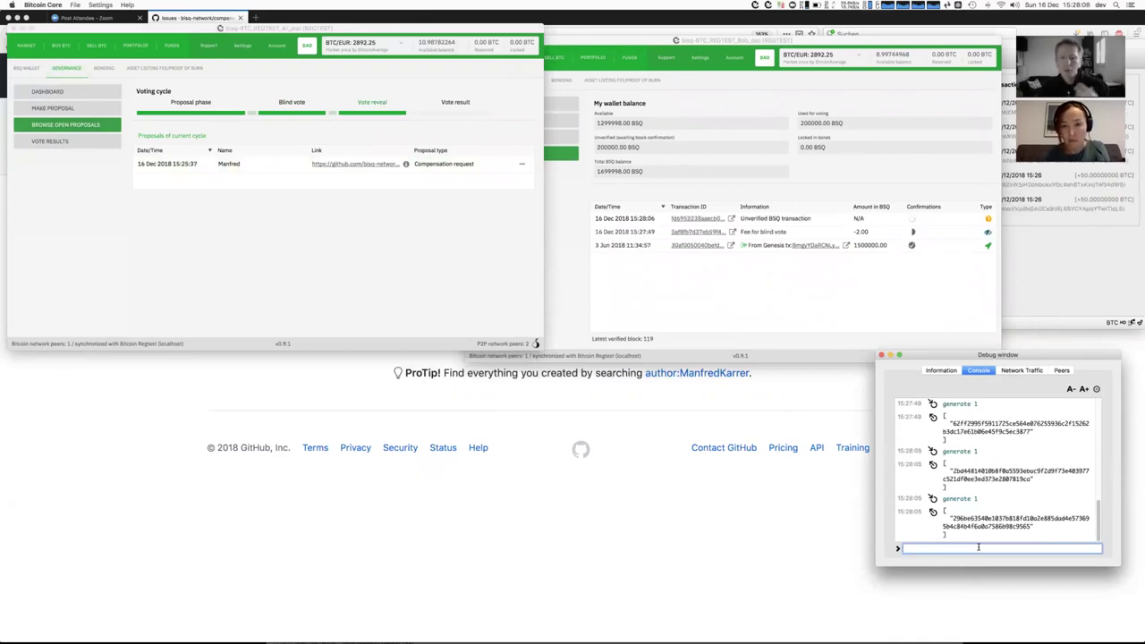
pyautogui.press('Up')
pyautogui.press('Return')
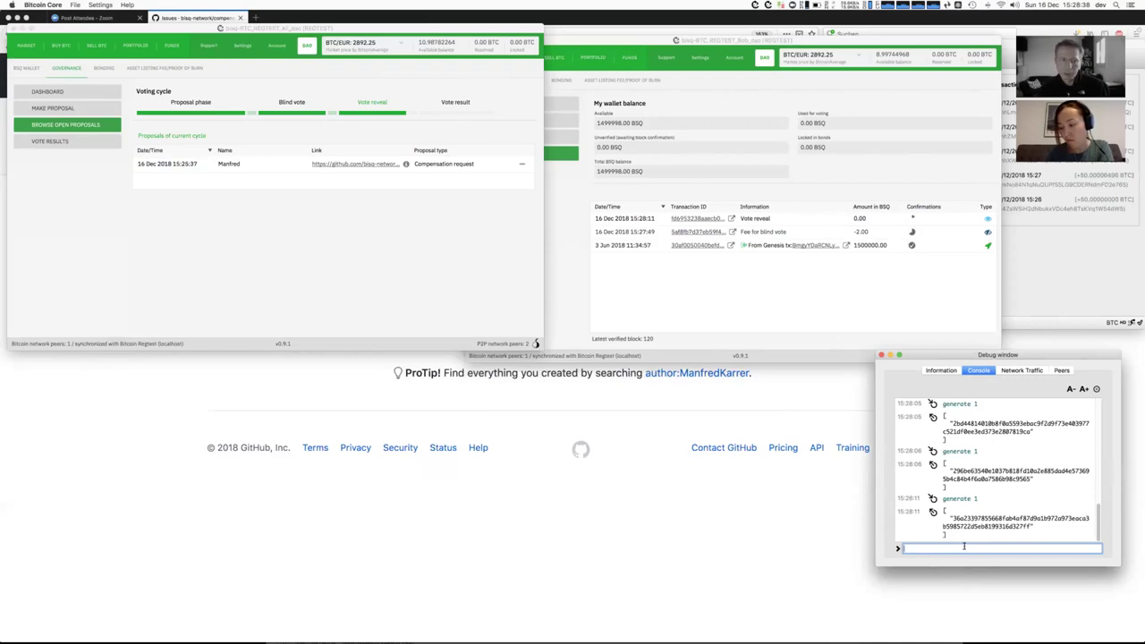
# Step: Mine two more blocks with generate 1 to reach the vote result phase
pyautogui.press('Up')
pyautogui.press('Return')
pyautogui.press('Up')
pyautogui.press('Return')
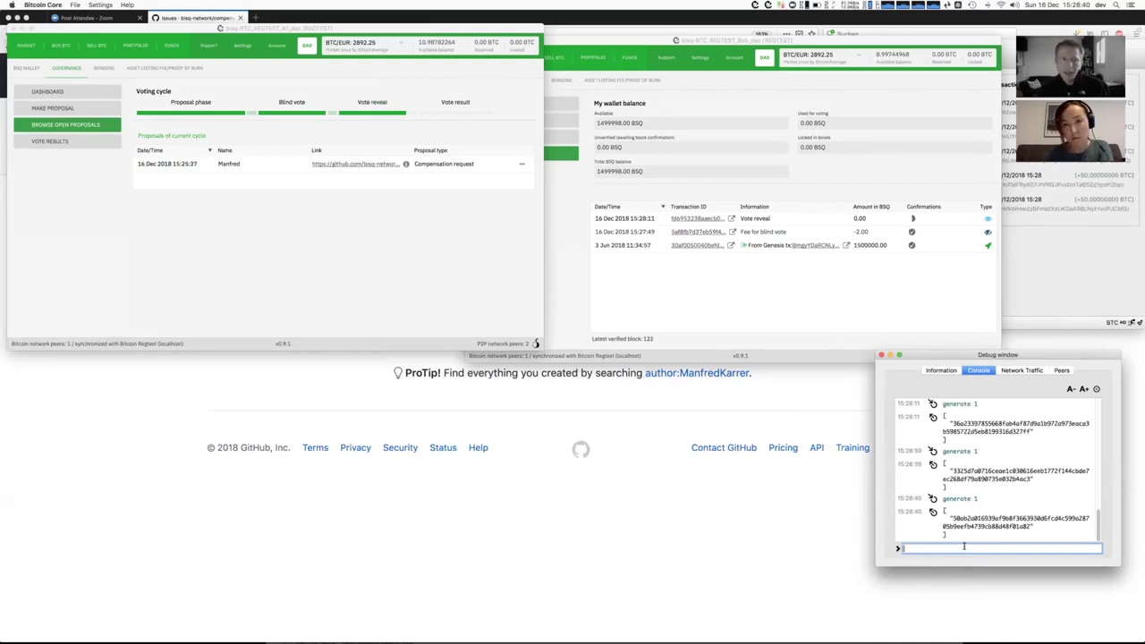
# Step: Examine the cycle 1 vote results and the compensation request's vote details in the Bob_dao instance
pyautogui.click(571, 189)
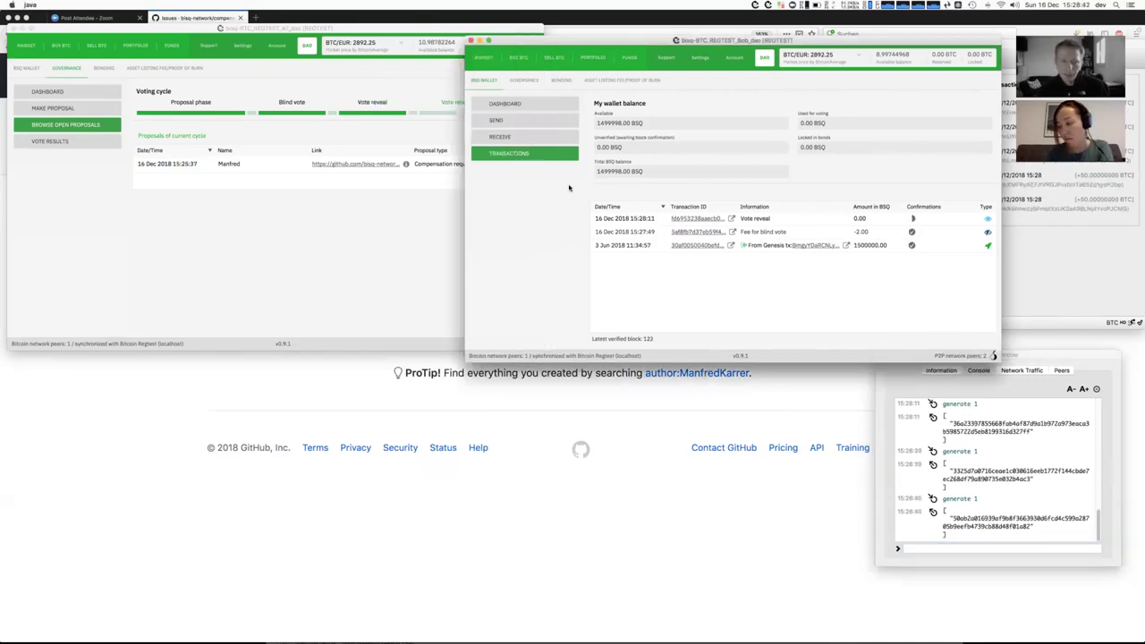
pyautogui.click(528, 80)
pyautogui.click(528, 153)
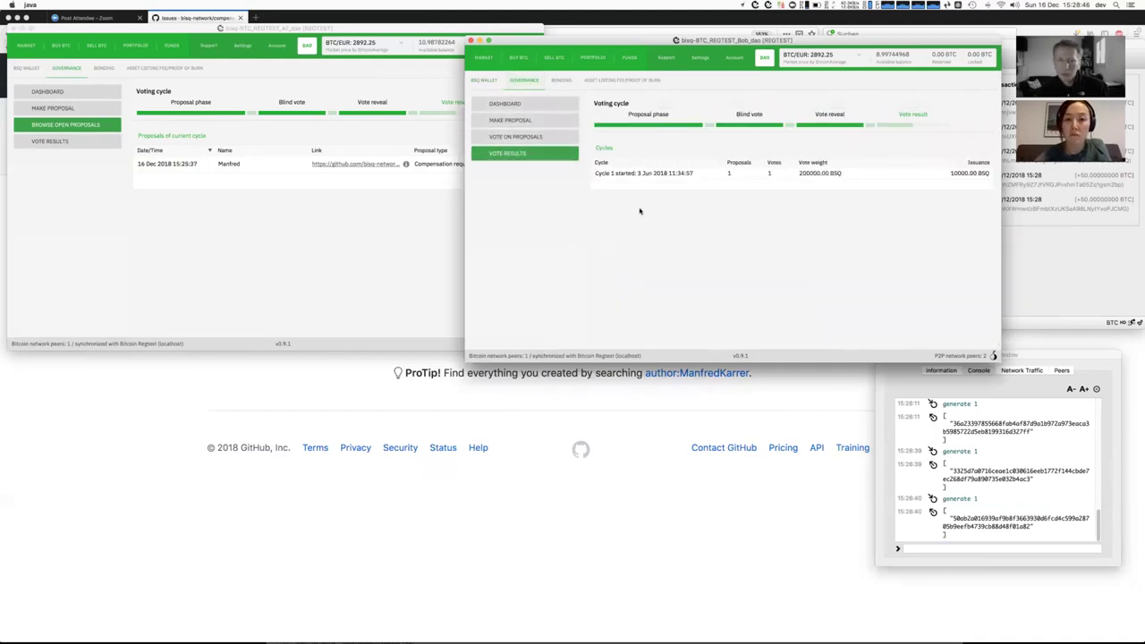
pyautogui.click(650, 175)
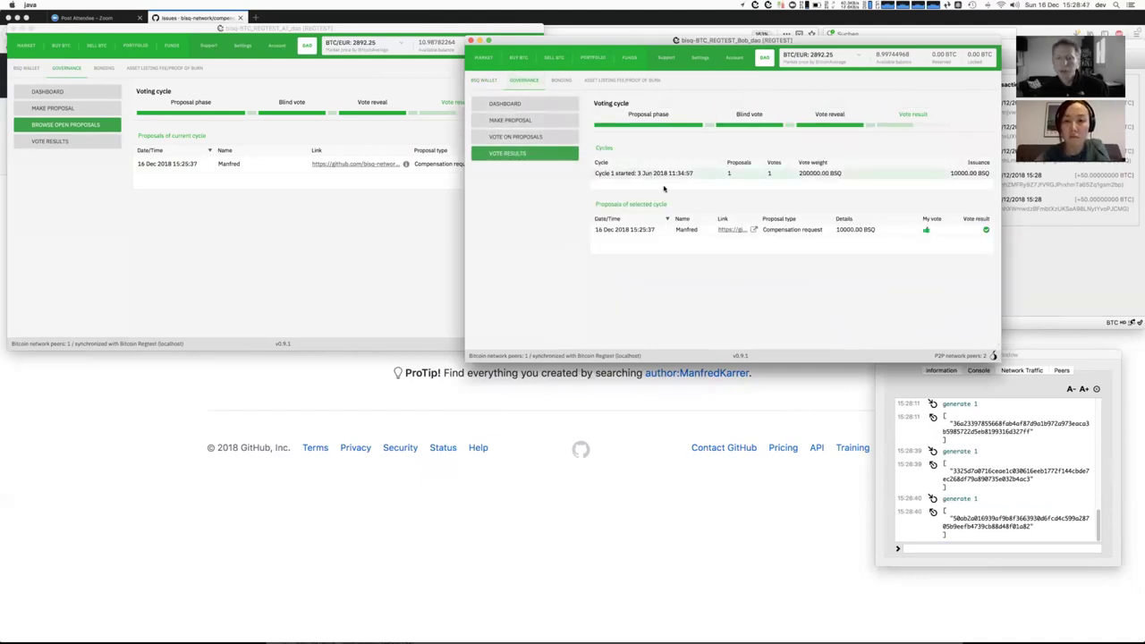
pyautogui.click(787, 230)
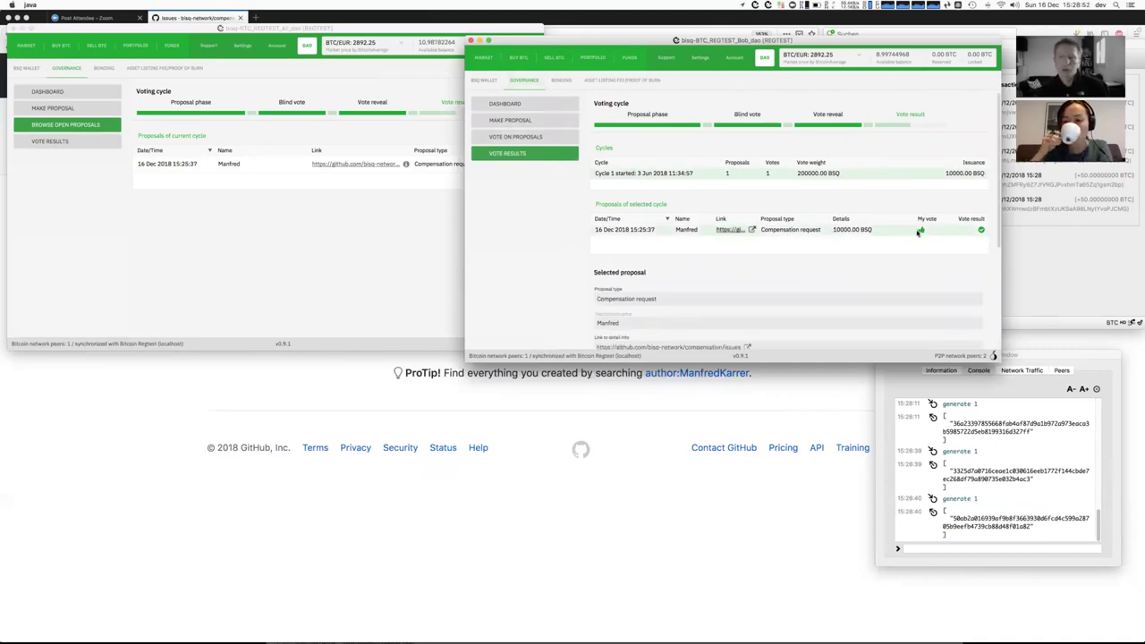
pyautogui.moveTo(1002, 244); pyautogui.dragTo(991, 340)
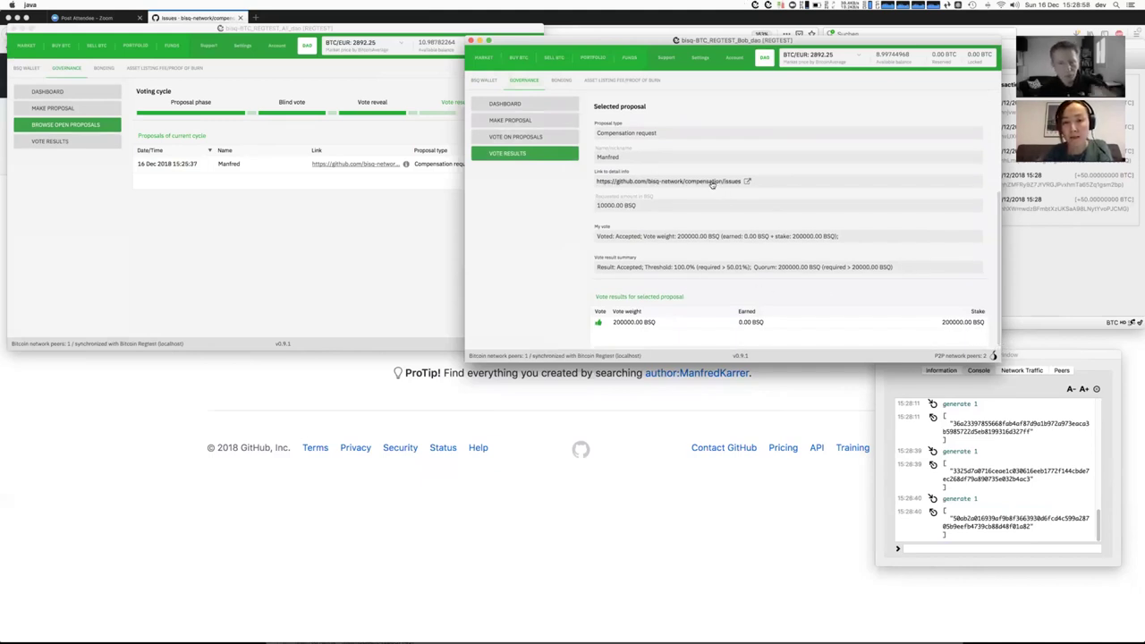
# Step: Run generate 1 twice in the Bitcoin Core debug console to start the next voting cycle
pyautogui.click(940, 549)
pyautogui.press('Up')
pyautogui.press('Return')
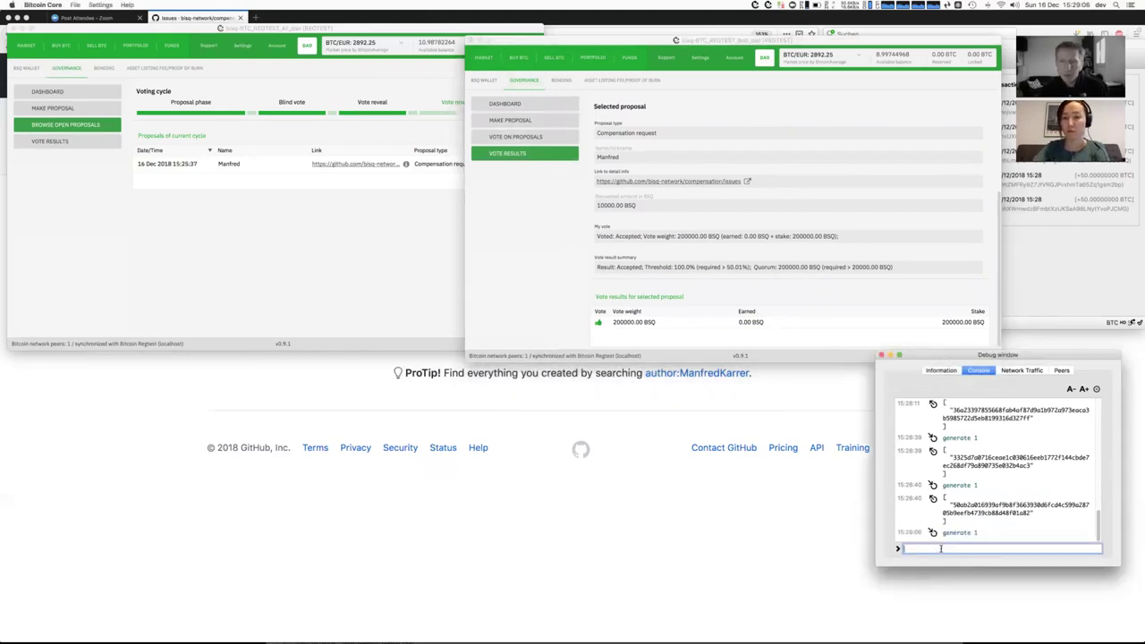
pyautogui.press('Up')
pyautogui.press('Return')
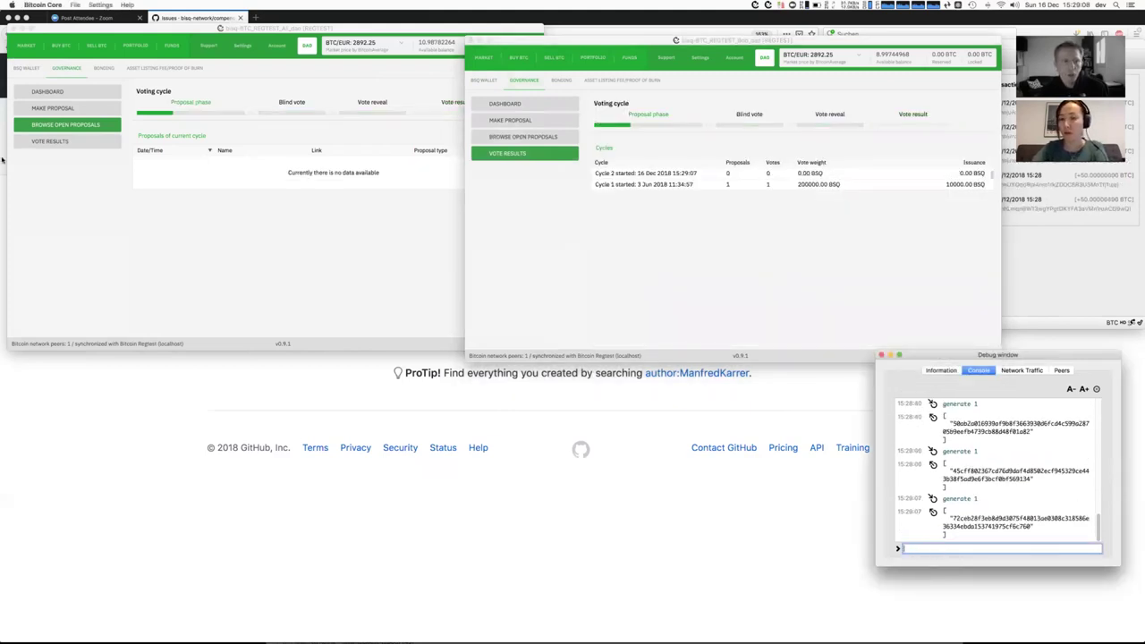
# Step: Examine the compensation issuance entry in the requesting instance's BSQ wallet transactions
pyautogui.click(53, 108)
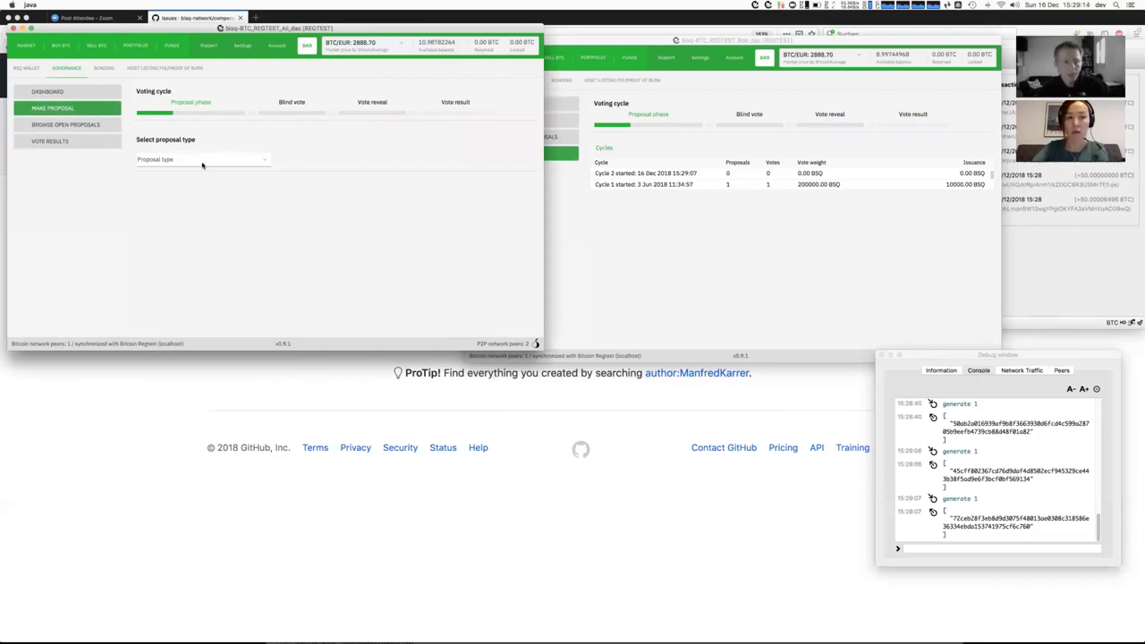
pyautogui.click(26, 68)
pyautogui.click(69, 140)
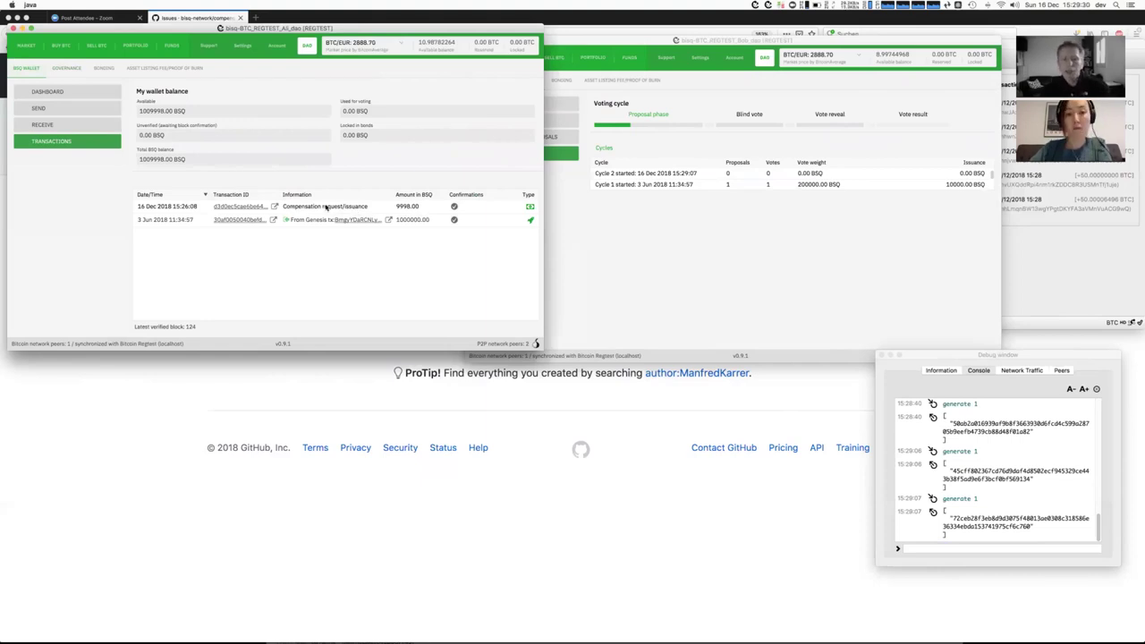
pyautogui.click(285, 206)
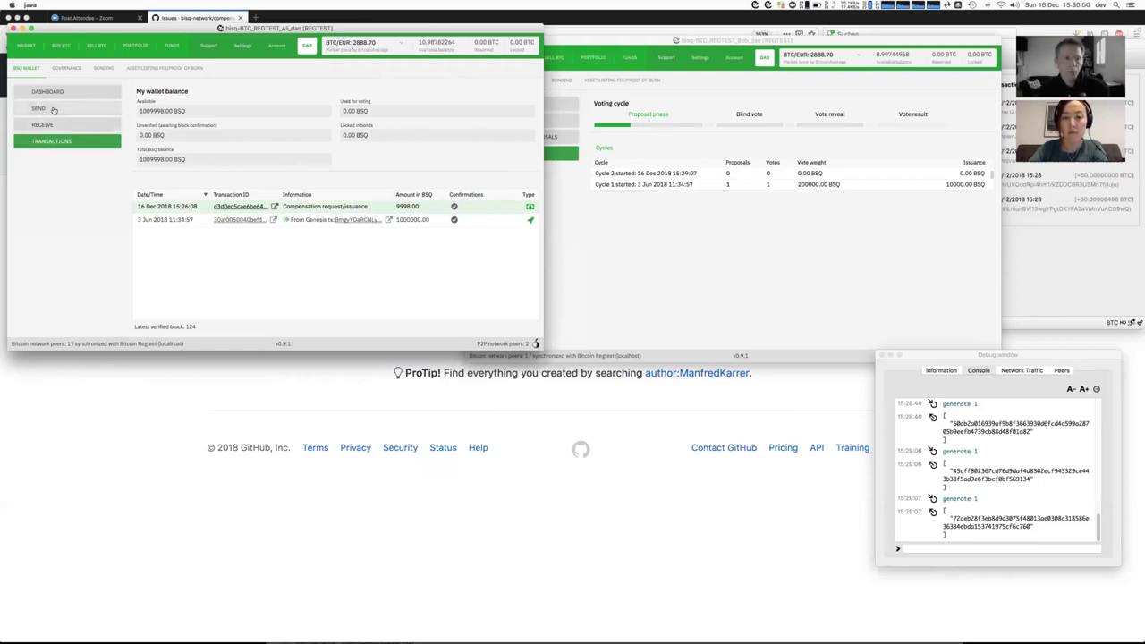
# Step: Submit a new compensation request with a nickname, the link test and a requested amount of 1000 BSQ
pyautogui.click(68, 71)
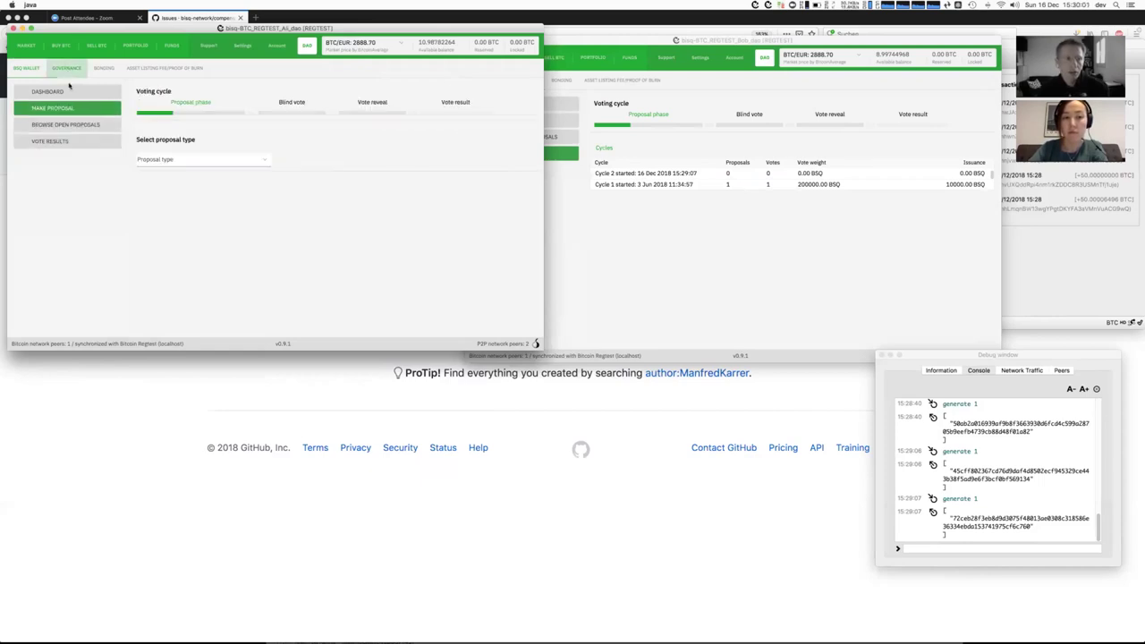
pyautogui.click(193, 162)
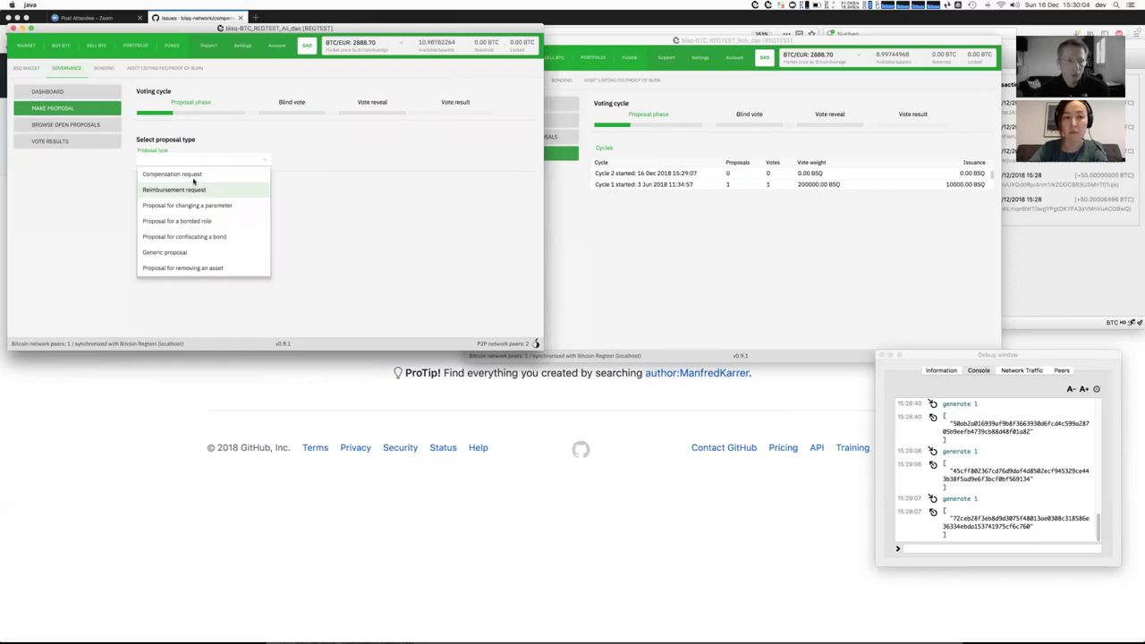
pyautogui.click(194, 175)
pyautogui.click(177, 238)
pyautogui.write('alice')
pyautogui.click(176, 265)
pyautogui.write('test')
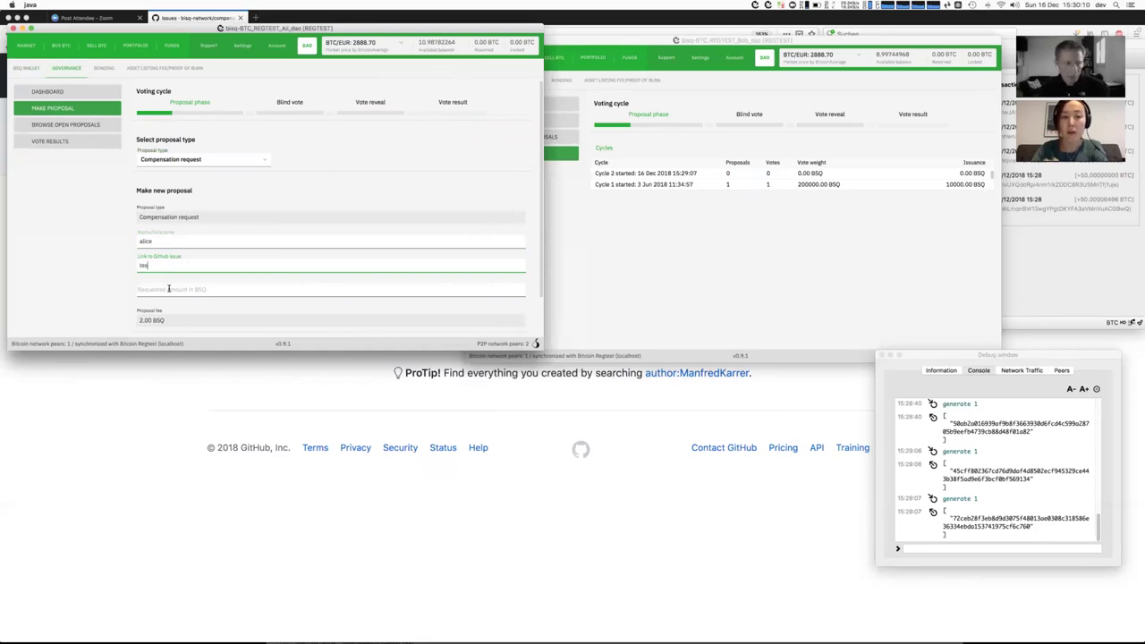
pyautogui.click(166, 290)
pyautogui.write('1000')
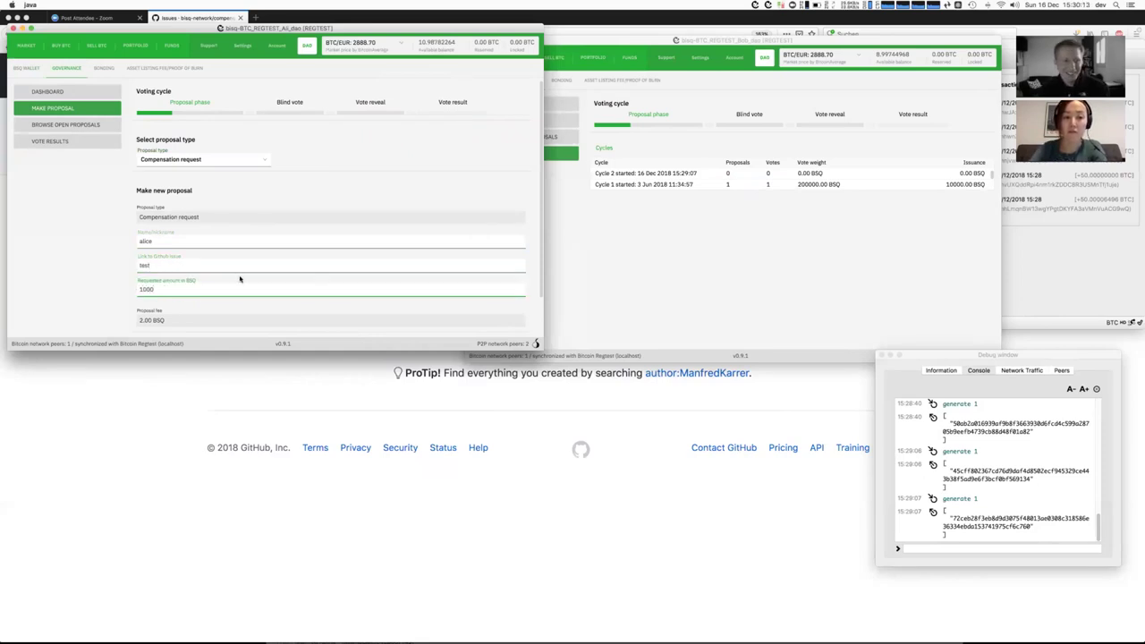
pyautogui.scroll(-3, 240, 279)
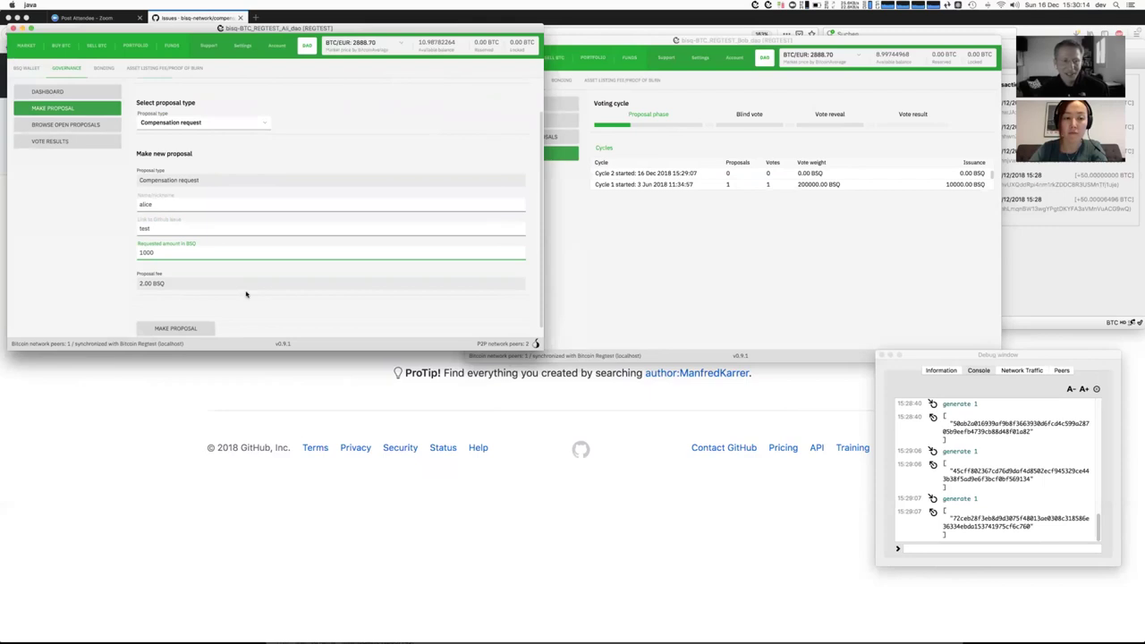
pyautogui.click(200, 322)
# Step: Run generate 1 five times in the Bitcoin Core debug console to reach the blind vote phase
pyautogui.click(925, 550)
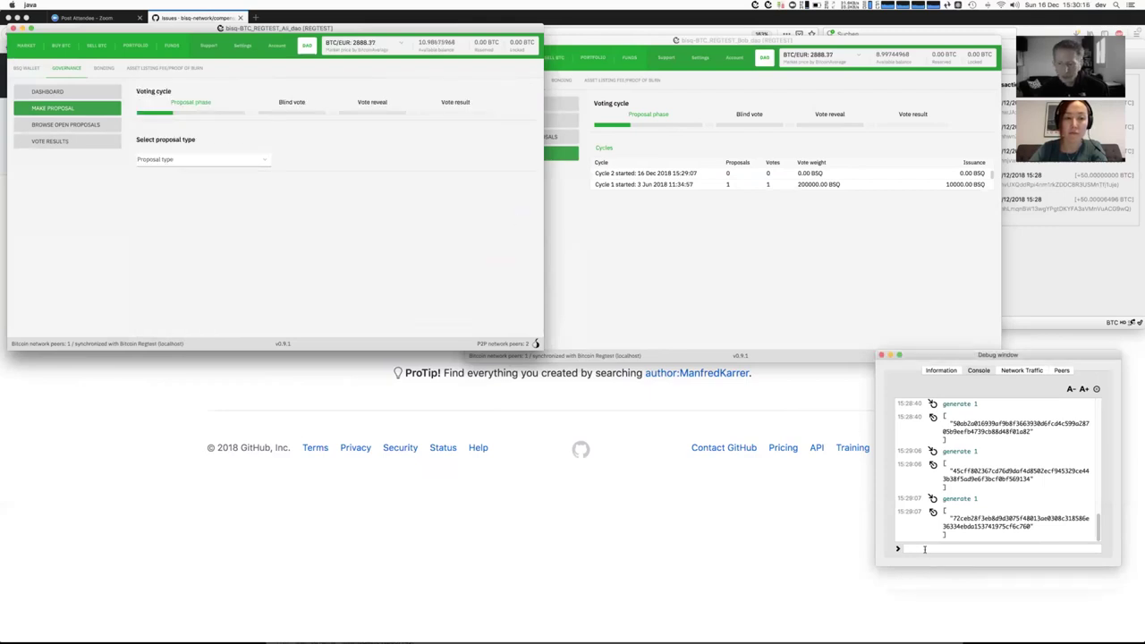
pyautogui.press('Up')
pyautogui.press('Return')
pyautogui.press('Up')
pyautogui.press('Return')
pyautogui.press('Up')
pyautogui.press('Return')
pyautogui.press('Up')
pyautogui.press('Return')
pyautogui.press('Up')
pyautogui.press('Return')
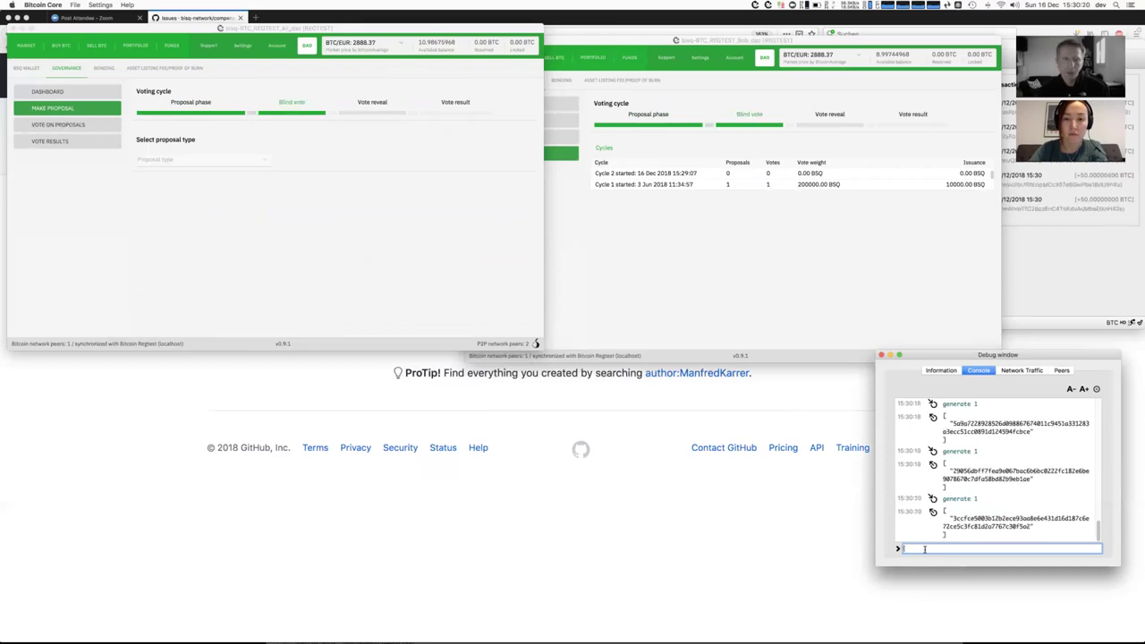
# Step: Open the new compensation request for voting in the requesting instance and accept it
pyautogui.click(77, 125)
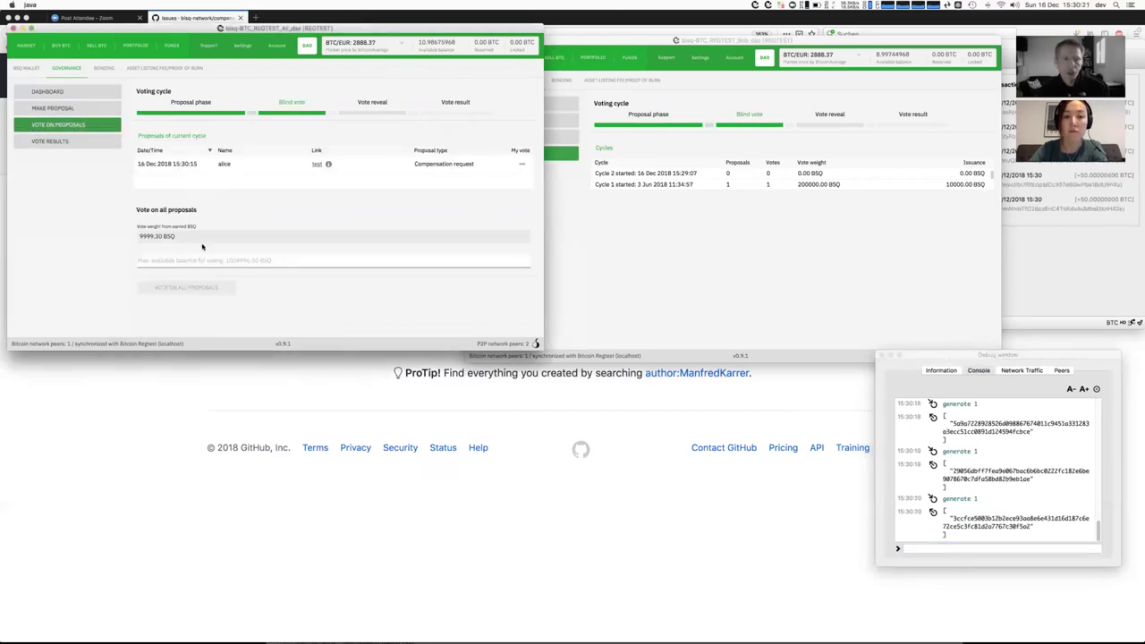
pyautogui.click(237, 166)
pyautogui.scroll(-5, 273, 254)
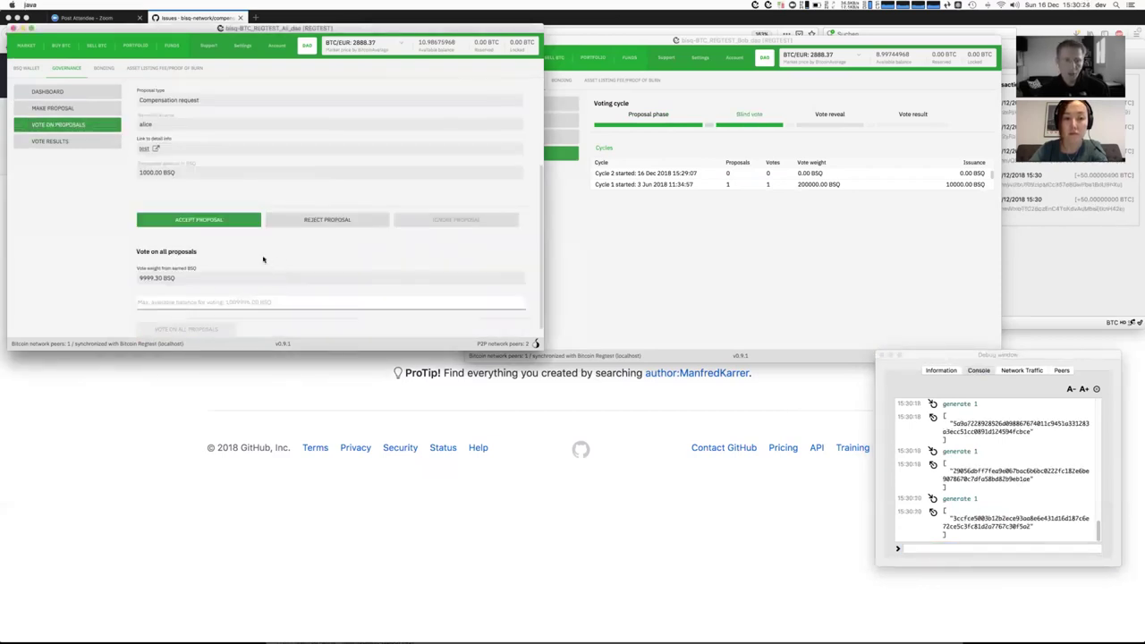
pyautogui.click(230, 221)
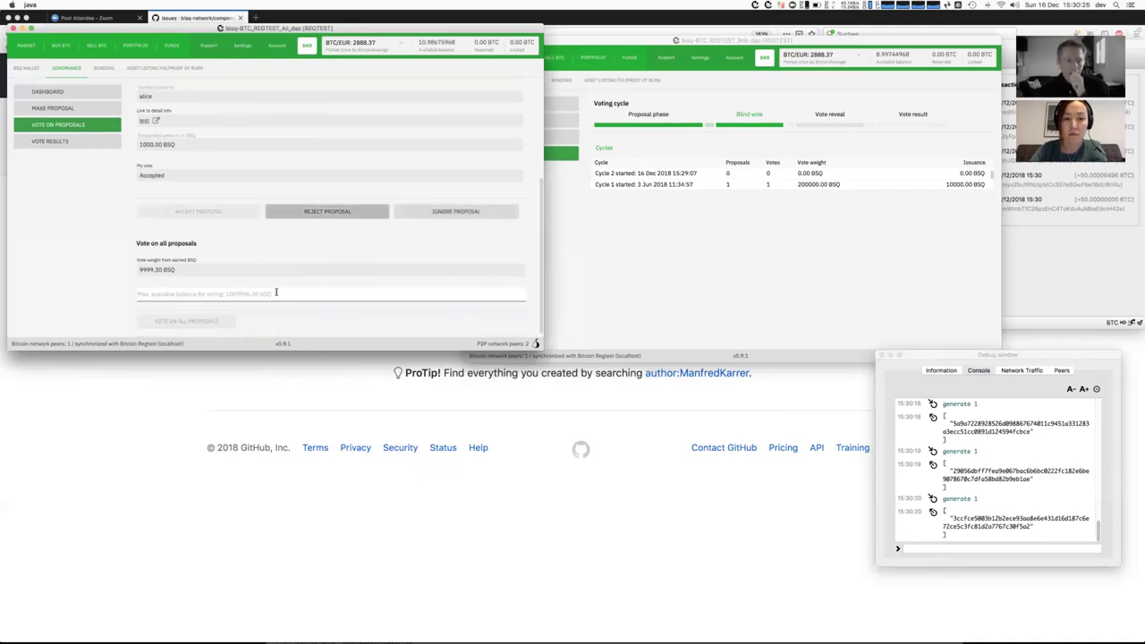
# Step: Highlight the vote weight from earned BSQ in the voting section for all proposals
pyautogui.moveTo(139, 270); pyautogui.dragTo(165, 271)
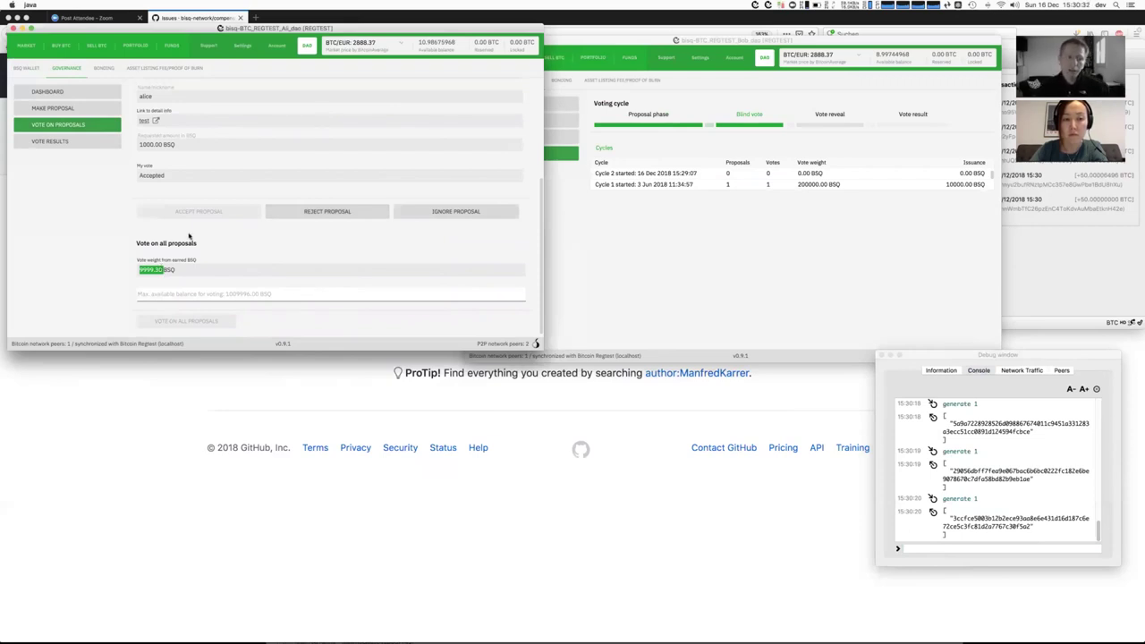
pyautogui.click(179, 268)
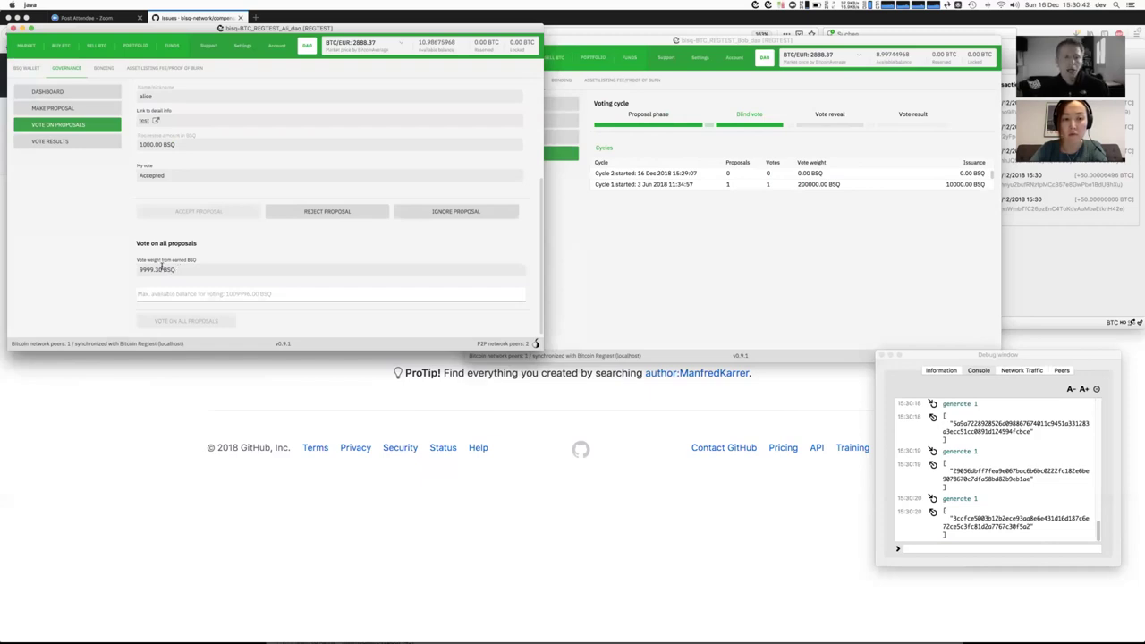
pyautogui.moveTo(164, 270); pyautogui.dragTo(138, 270)
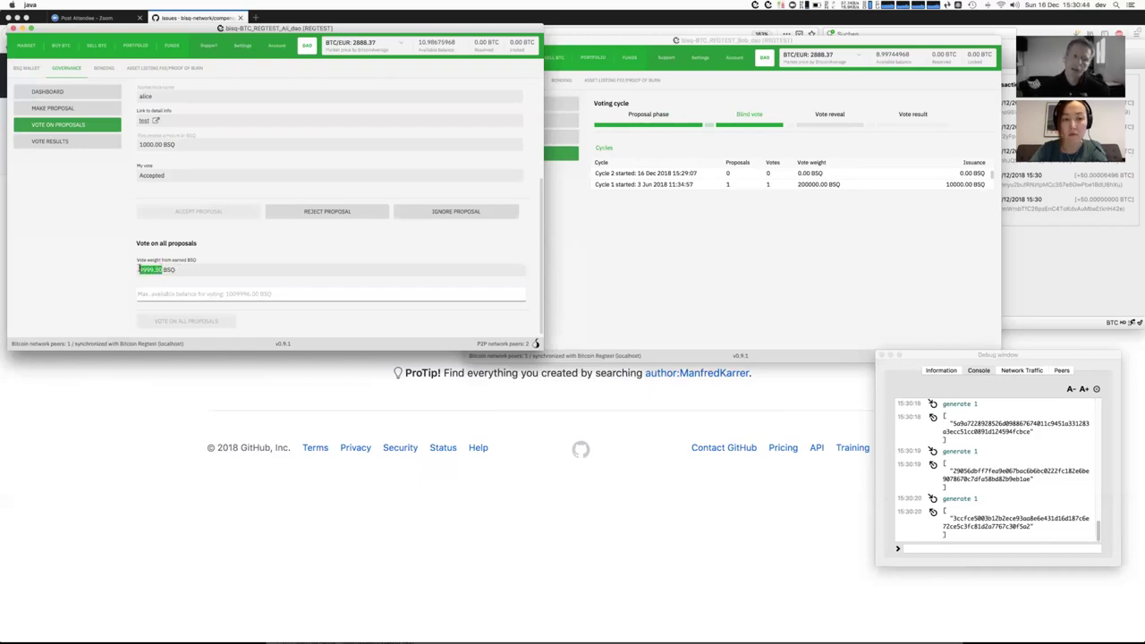
pyautogui.click(157, 273)
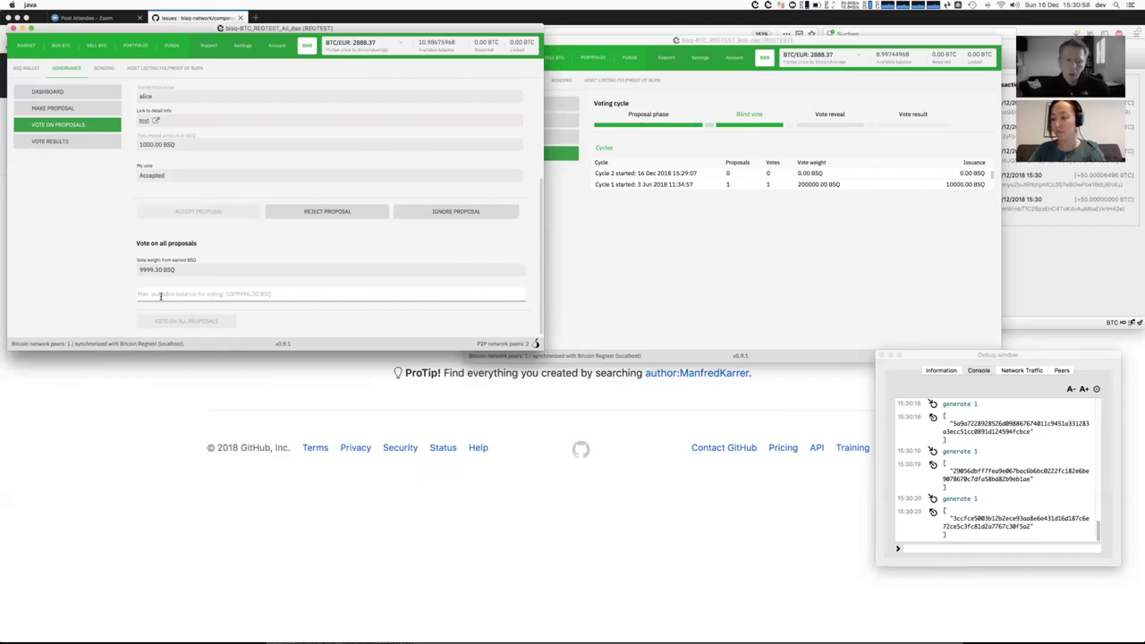
# Step: Submit the vote on all proposals from the requesting instance with a stake of 1000 BSQ
pyautogui.click(162, 296)
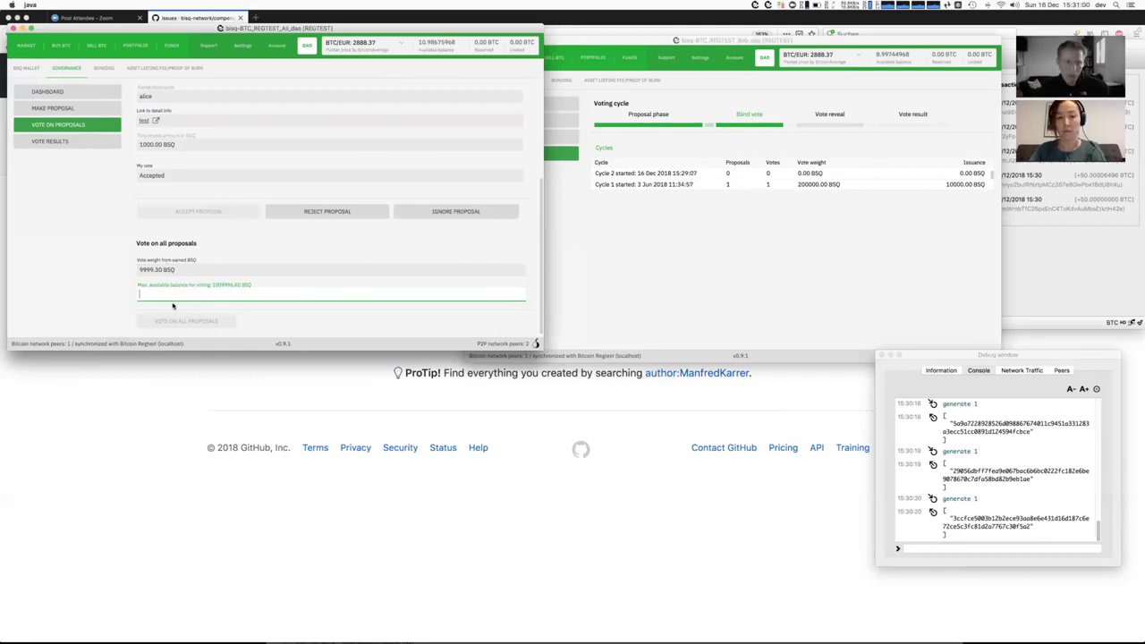
pyautogui.write('1000')
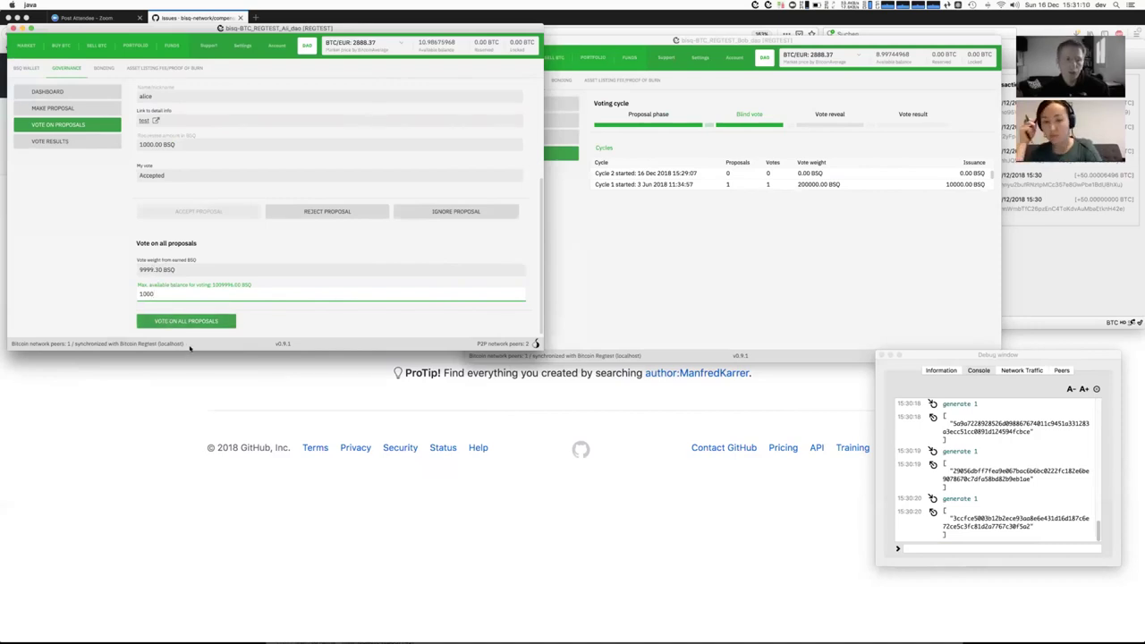
pyautogui.click(190, 323)
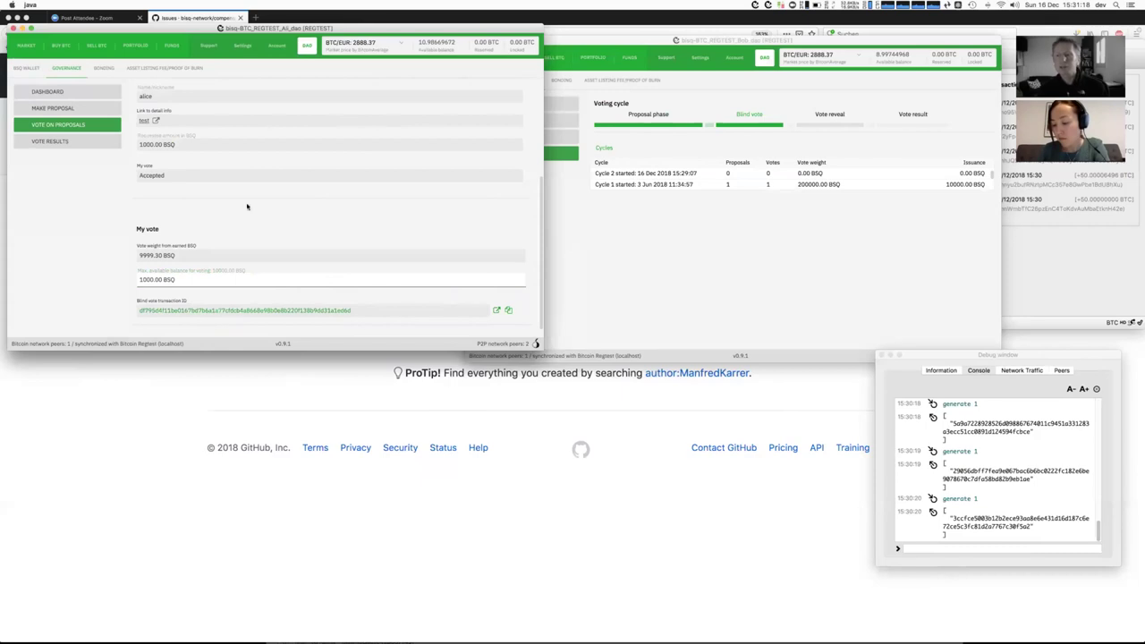
# Step: Switch to Firefox, list the closed issues of the bisq-network compensation repository and open the November 2018 request #180
pyautogui.click(761, 267)
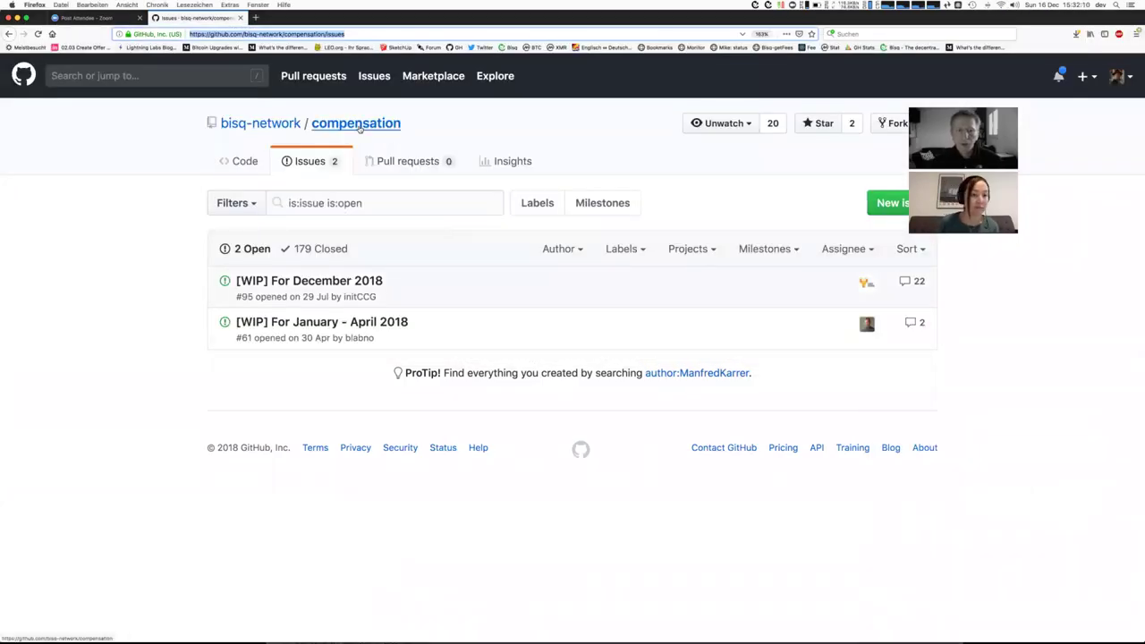
pyautogui.click(294, 34)
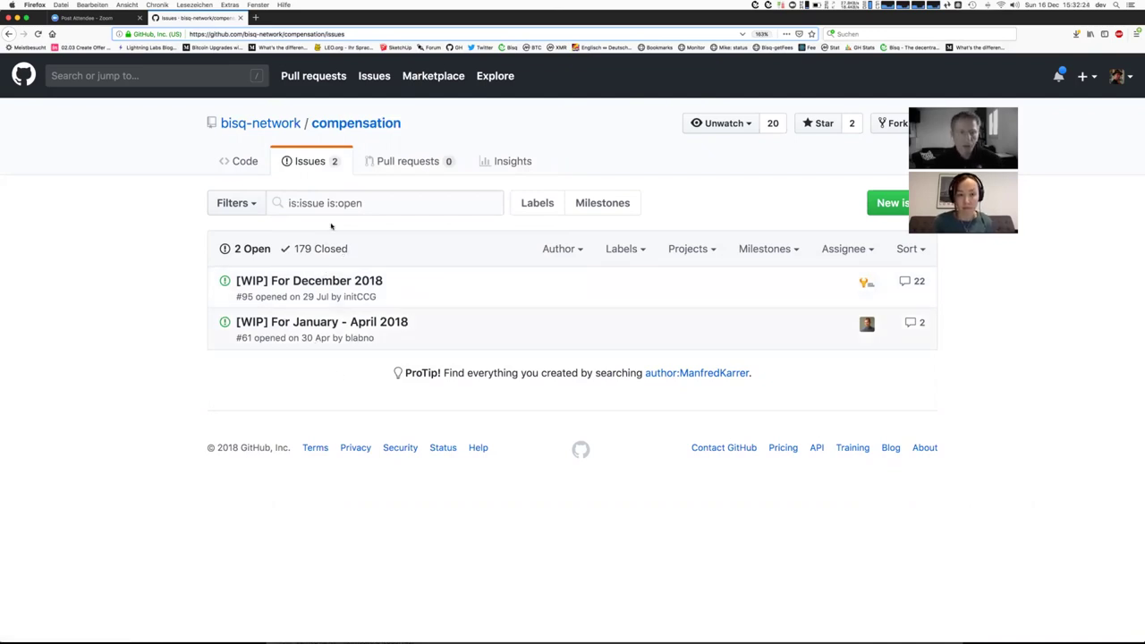
pyautogui.click(333, 251)
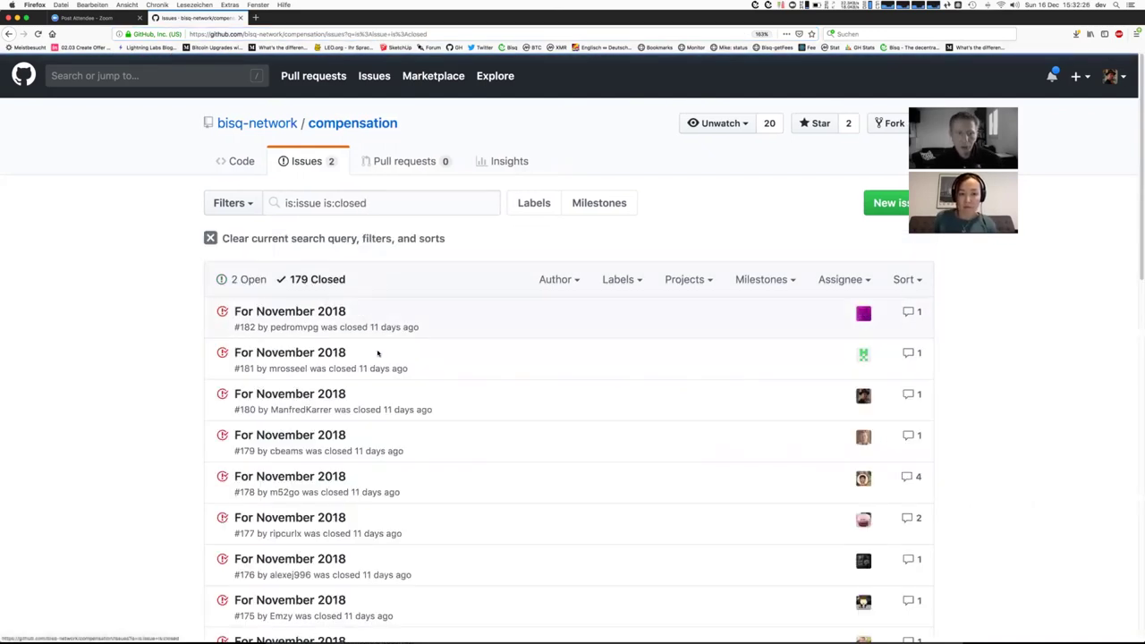
pyautogui.scroll(-5, 303, 134)
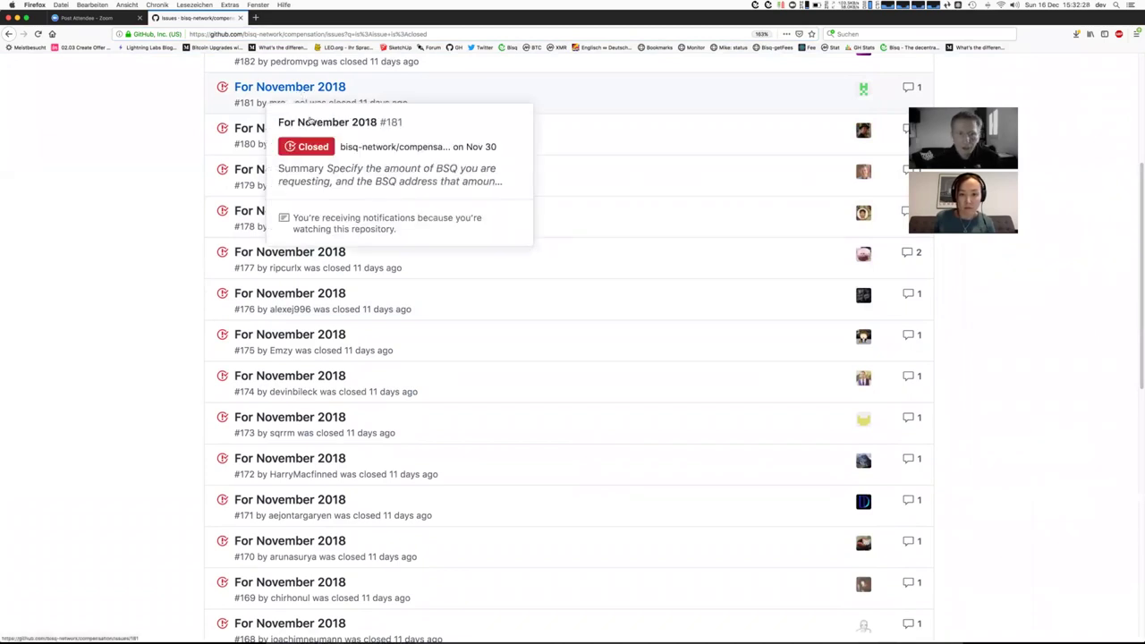
pyautogui.click(320, 128)
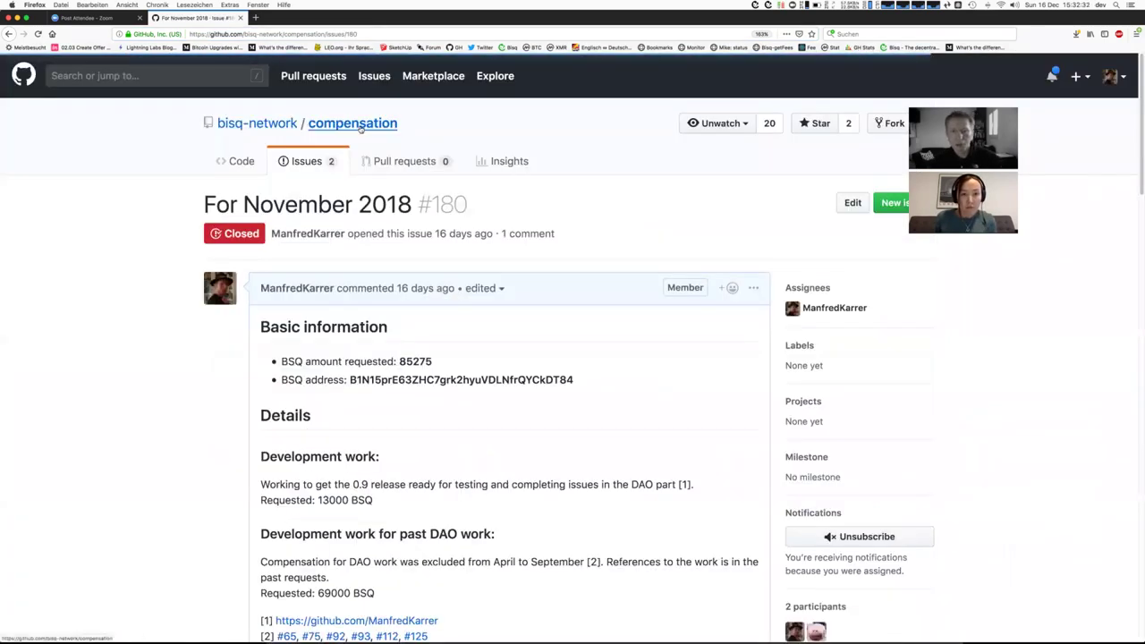
# Step: Examine the basic information, development work, maintainer roles and operator roles in the November 2018 compensation request
pyautogui.scroll(-5, 377, 377)
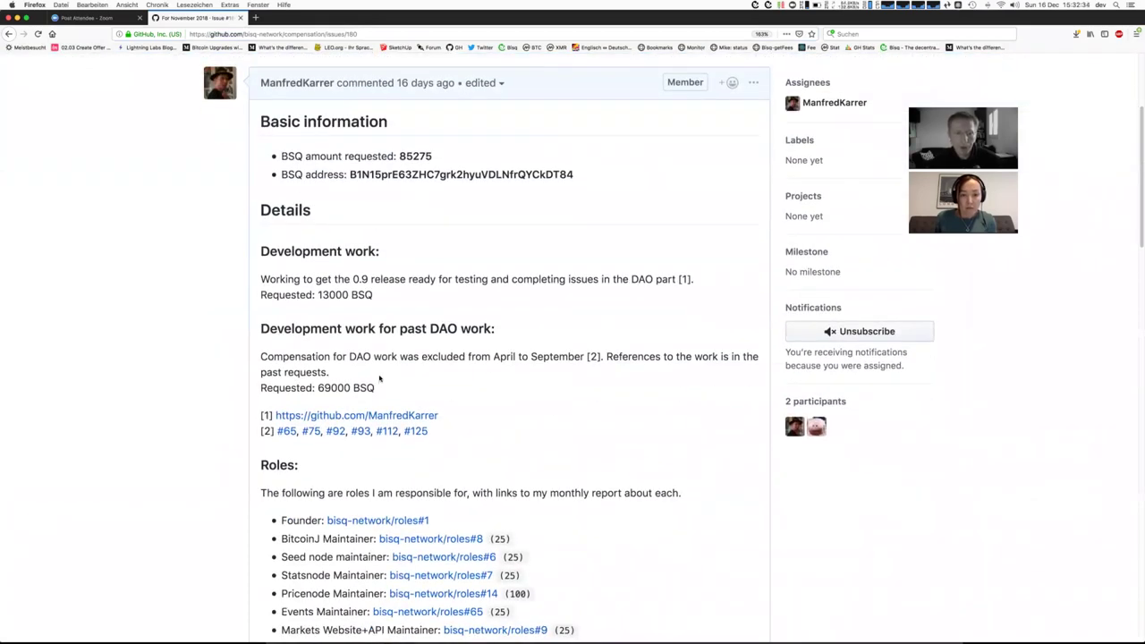
pyautogui.scroll(-1, 379, 378)
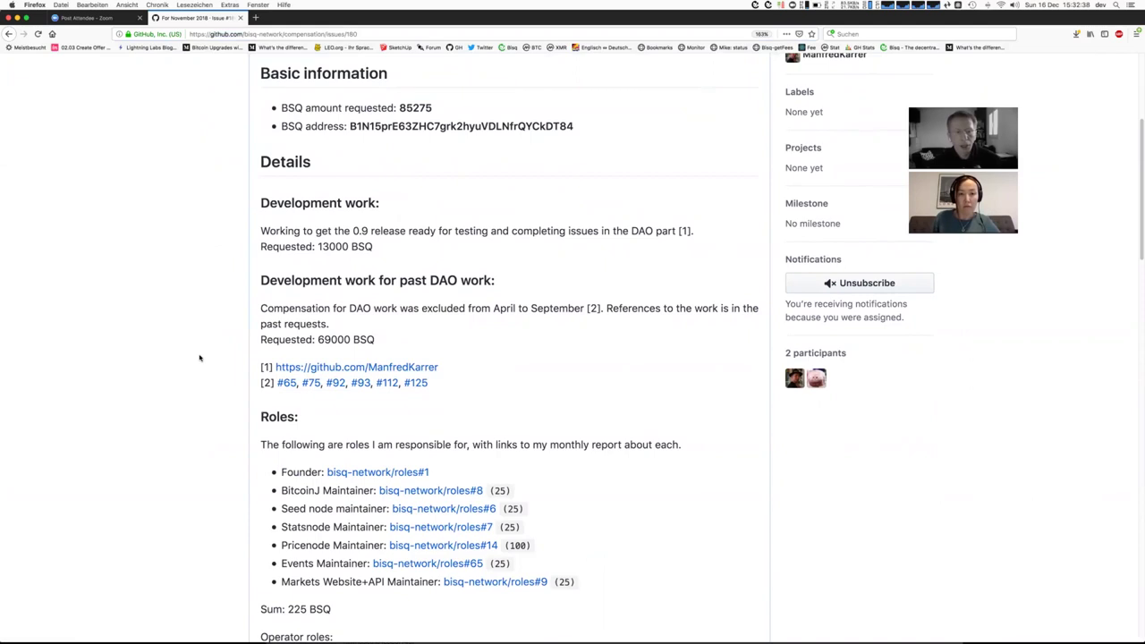
pyautogui.scroll(-1, 348, 334)
pyautogui.scroll(-1, 348, 334)
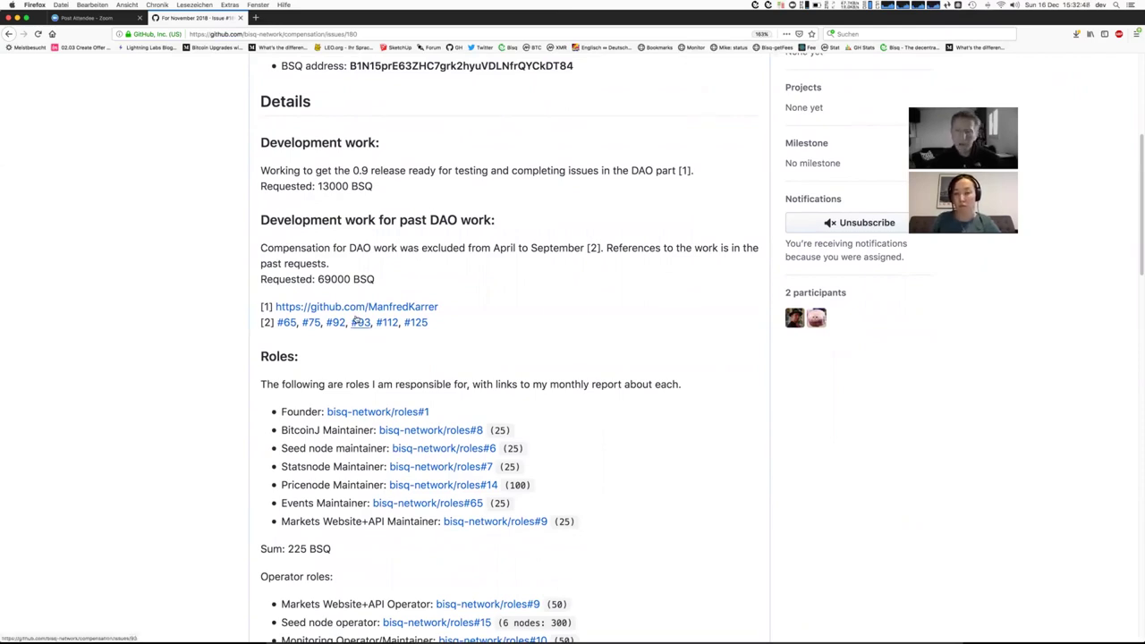
pyautogui.moveTo(356, 319)
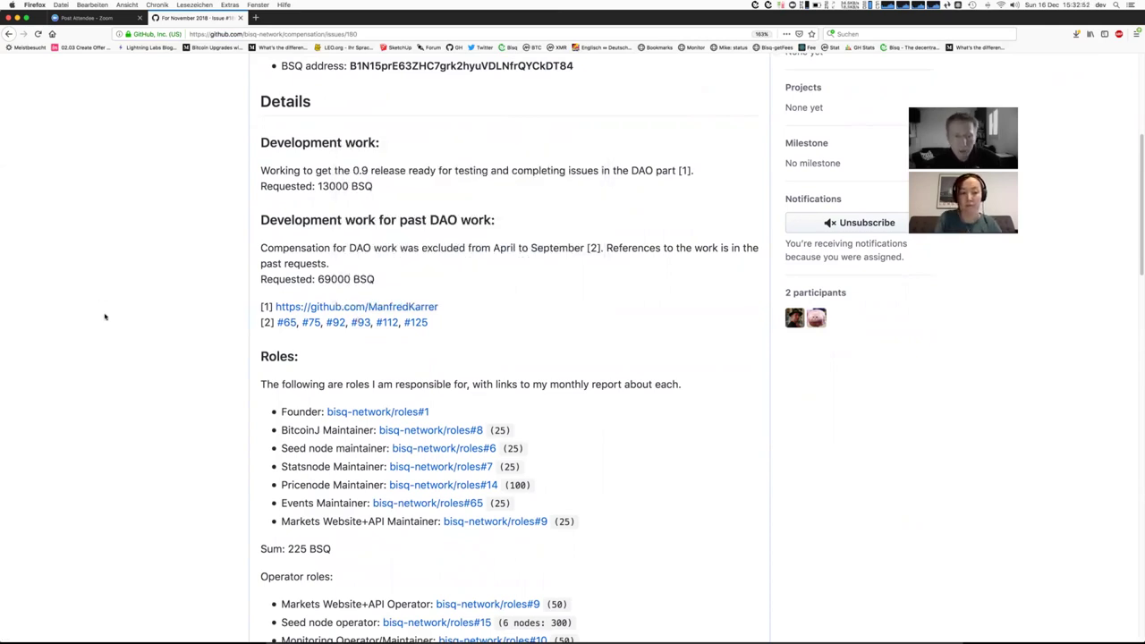
pyautogui.scroll(-2, 111, 328)
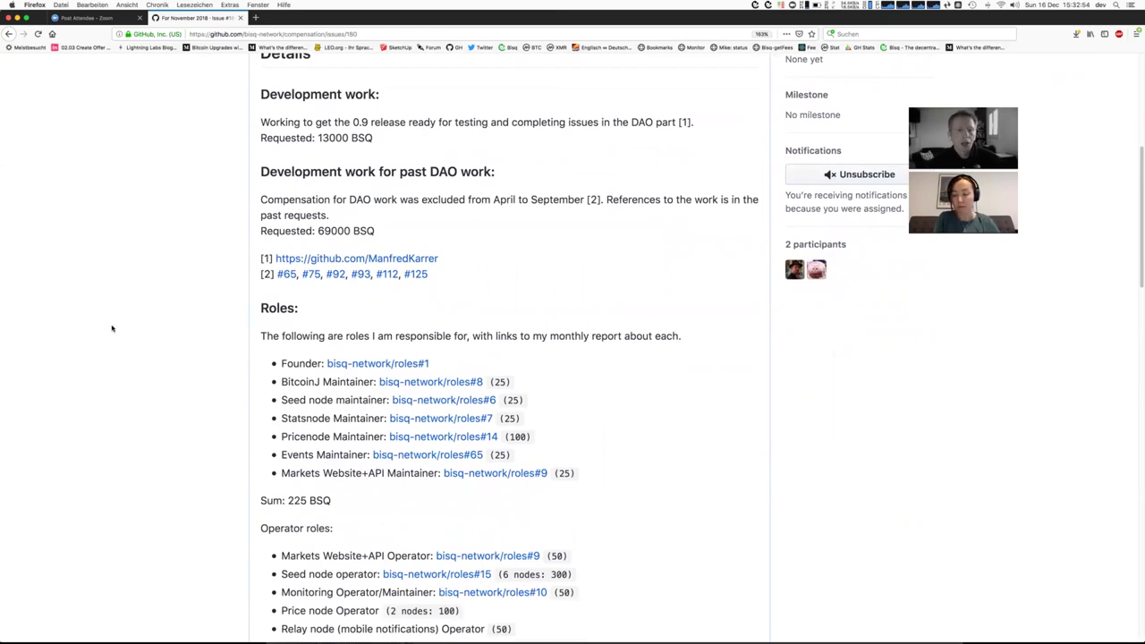
pyautogui.scroll(-2, 128, 340)
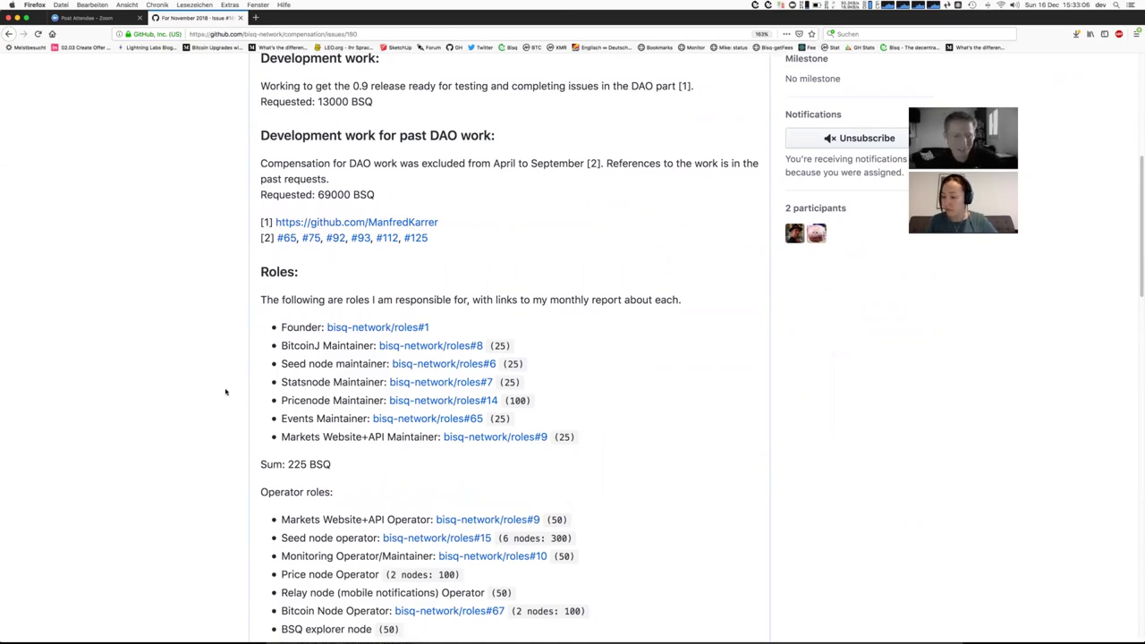
pyautogui.scroll(-1, 227, 403)
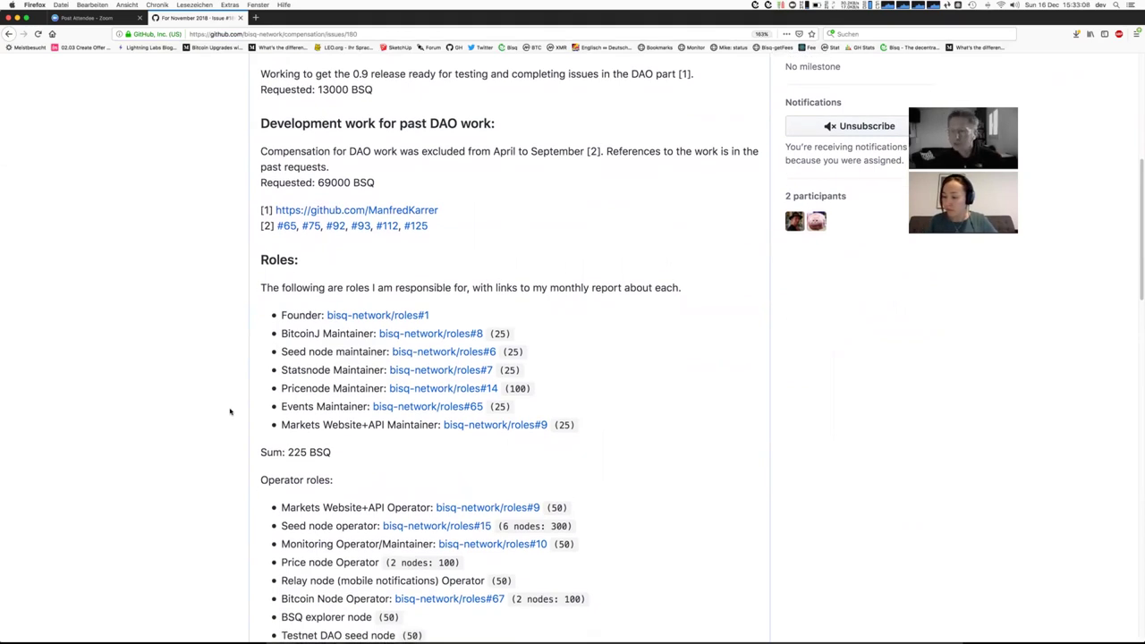
pyautogui.scroll(-1, 230, 411)
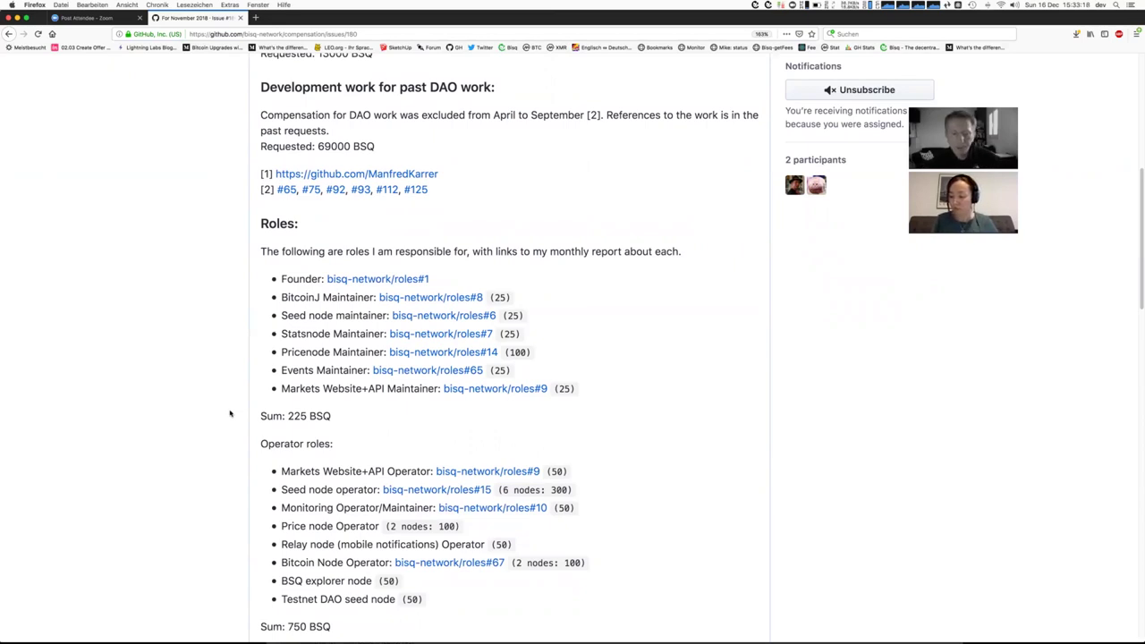
pyautogui.scroll(-1, 270, 339)
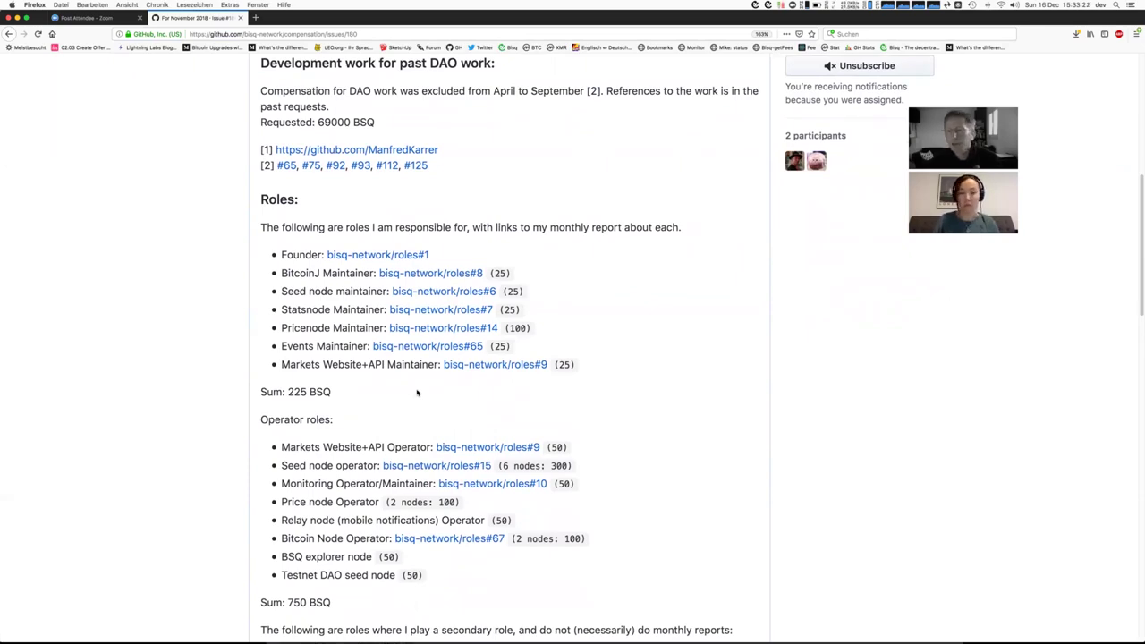
pyautogui.scroll(6, 418, 389)
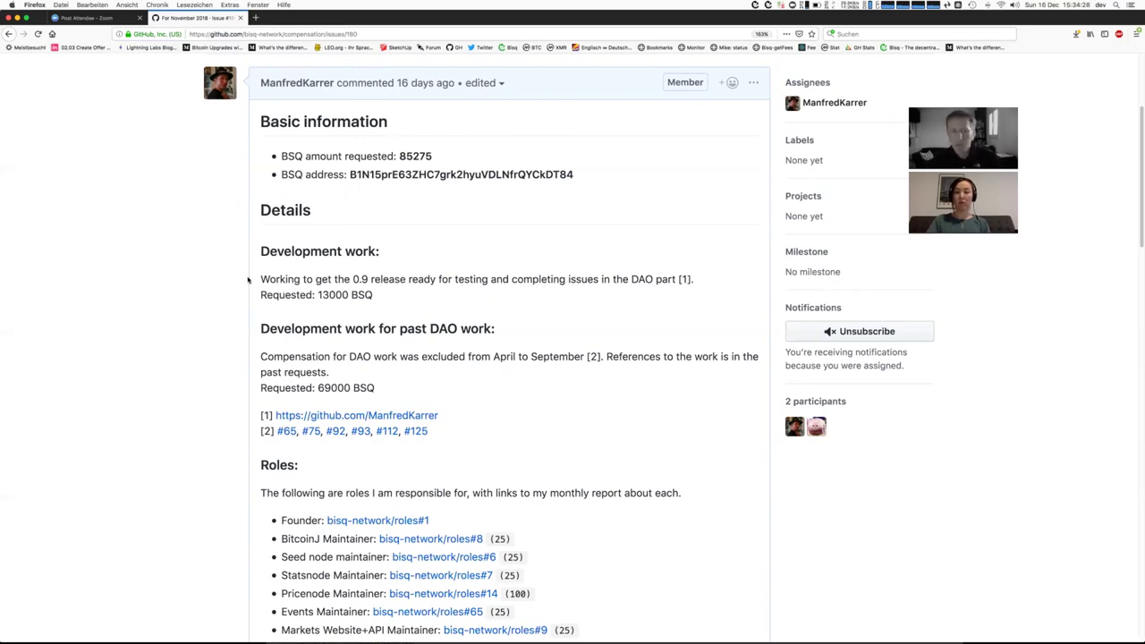
pyautogui.scroll(2, 235, 304)
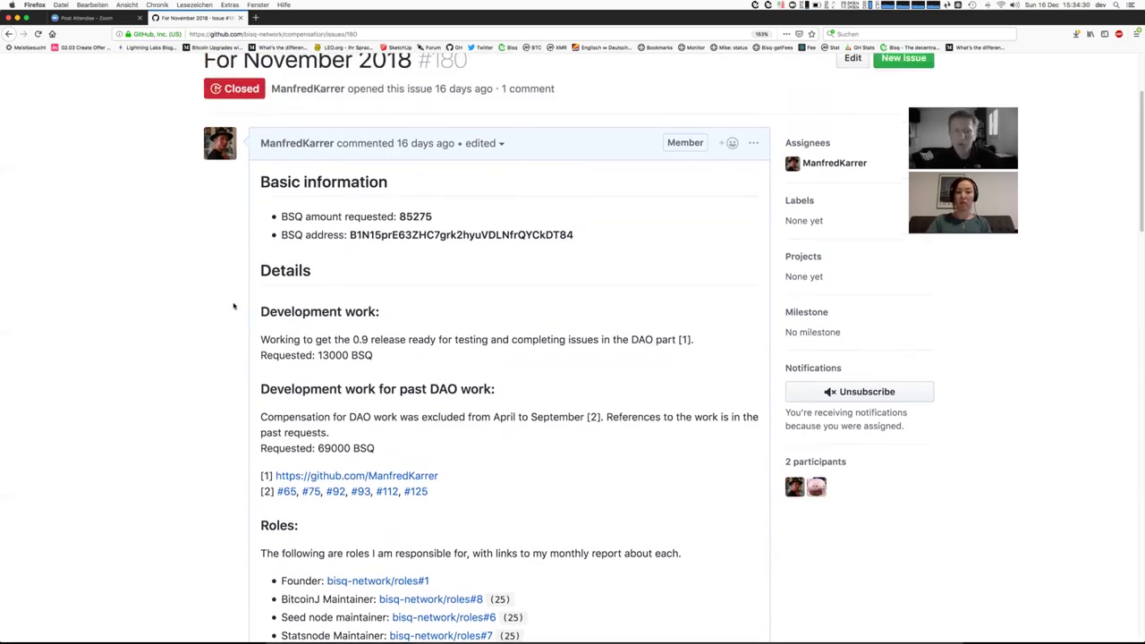
pyautogui.scroll(-1, 234, 306)
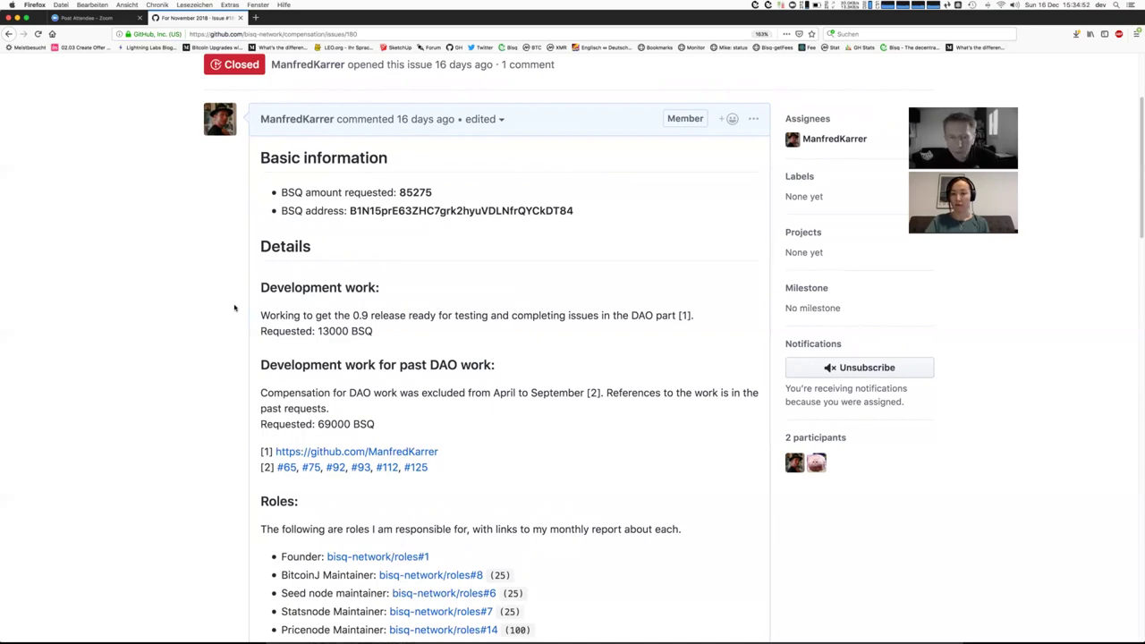
pyautogui.moveTo(283, 314); pyautogui.dragTo(261, 315)
pyautogui.click(283, 315)
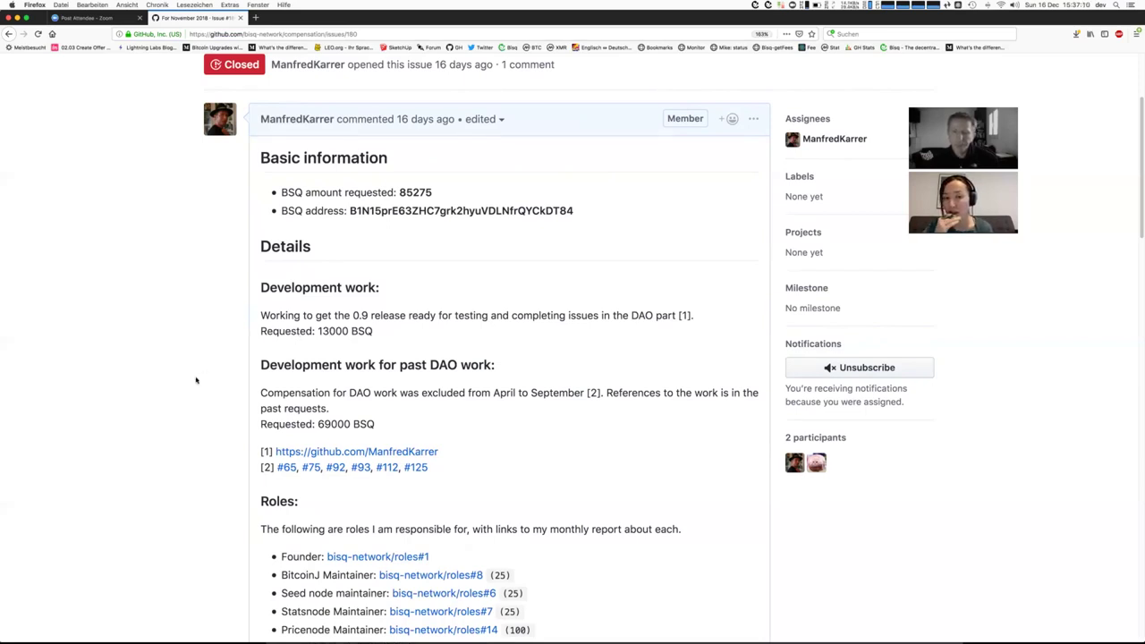
# Step: Switch back to the two Bisq instances and place the second instance's window beside the first
pyautogui.press('super+Tab')
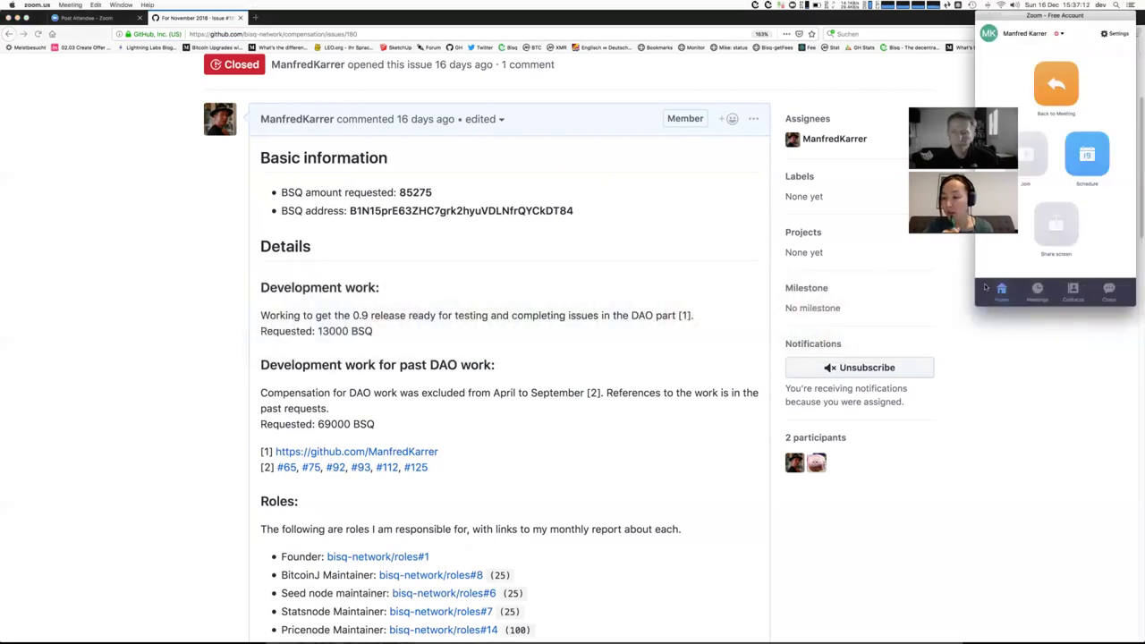
pyautogui.press('super+Tab')
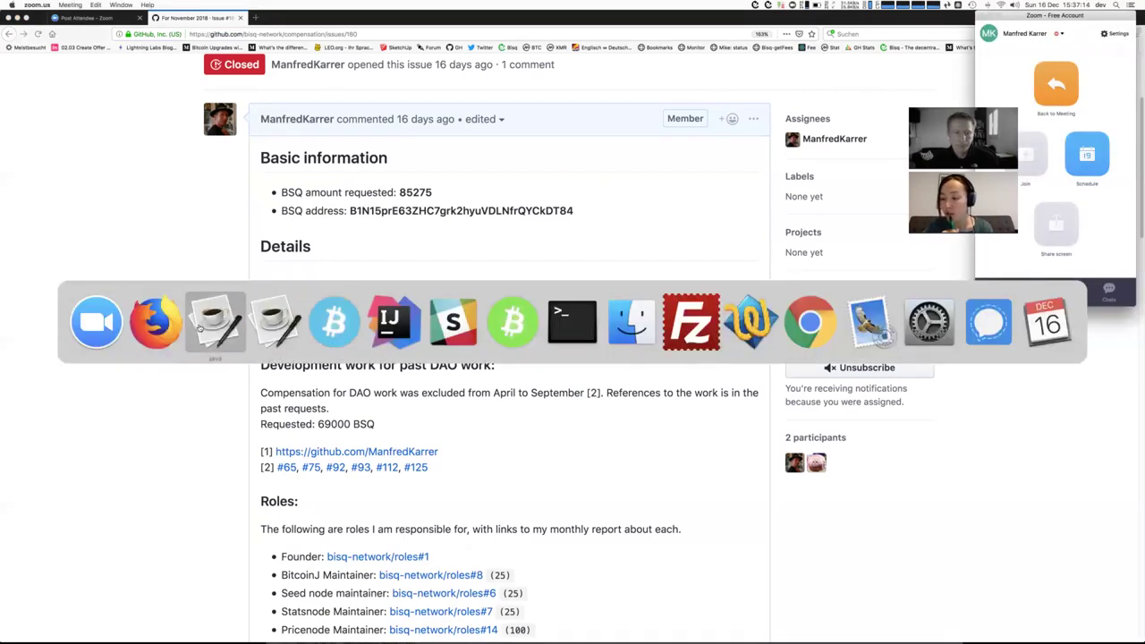
pyautogui.click(209, 326)
pyautogui.press('super+Tab')
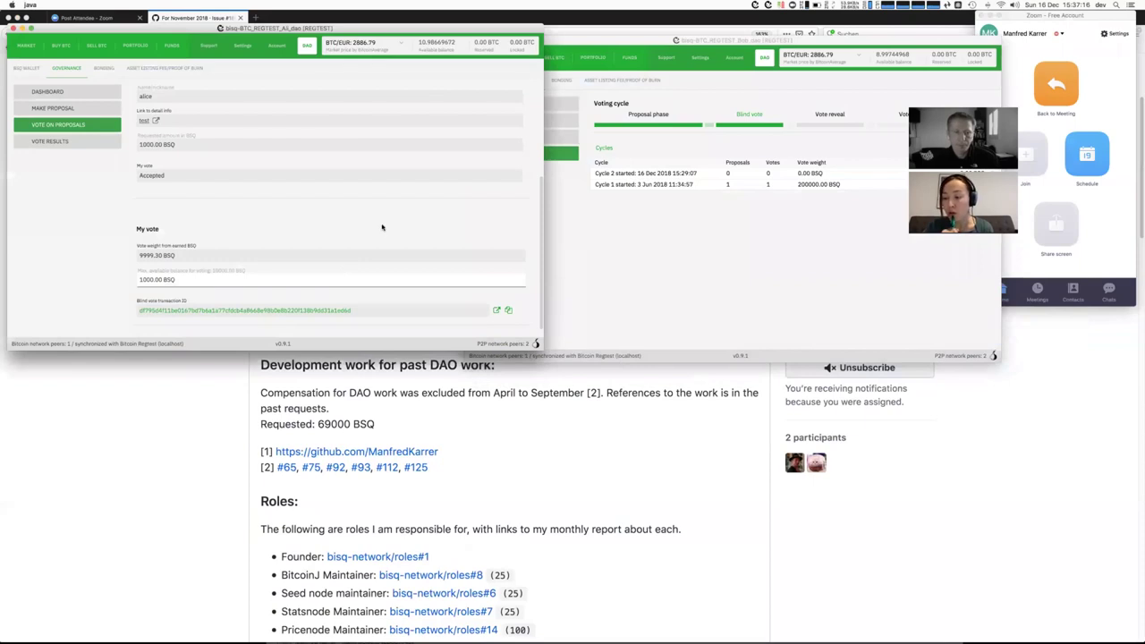
pyautogui.click(653, 286)
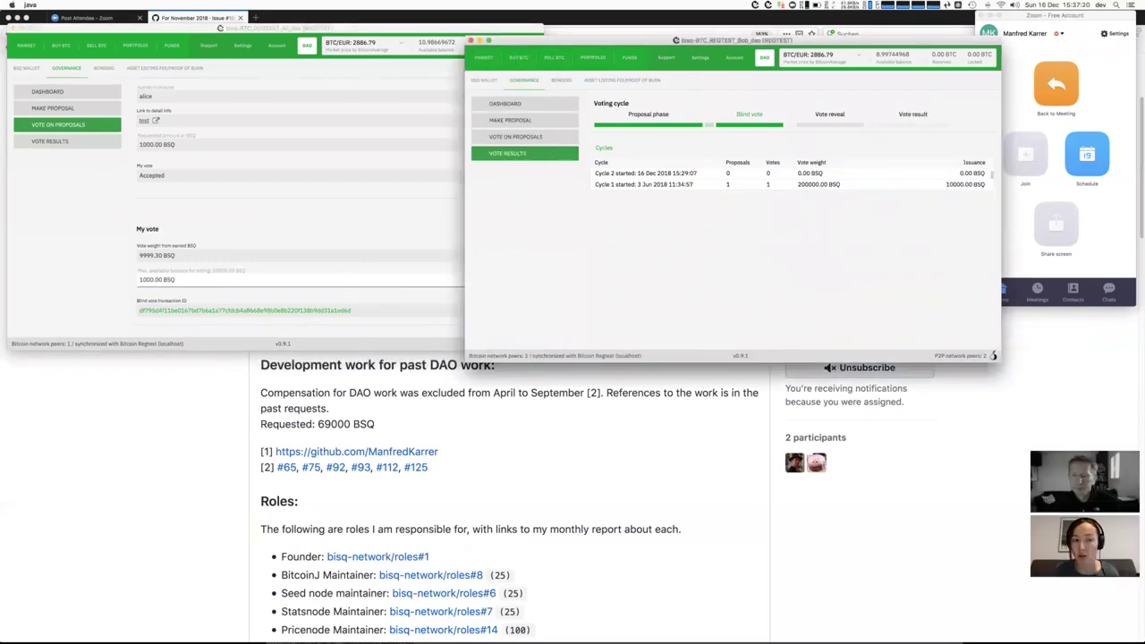
pyautogui.moveTo(712, 40); pyautogui.dragTo(805, 27)
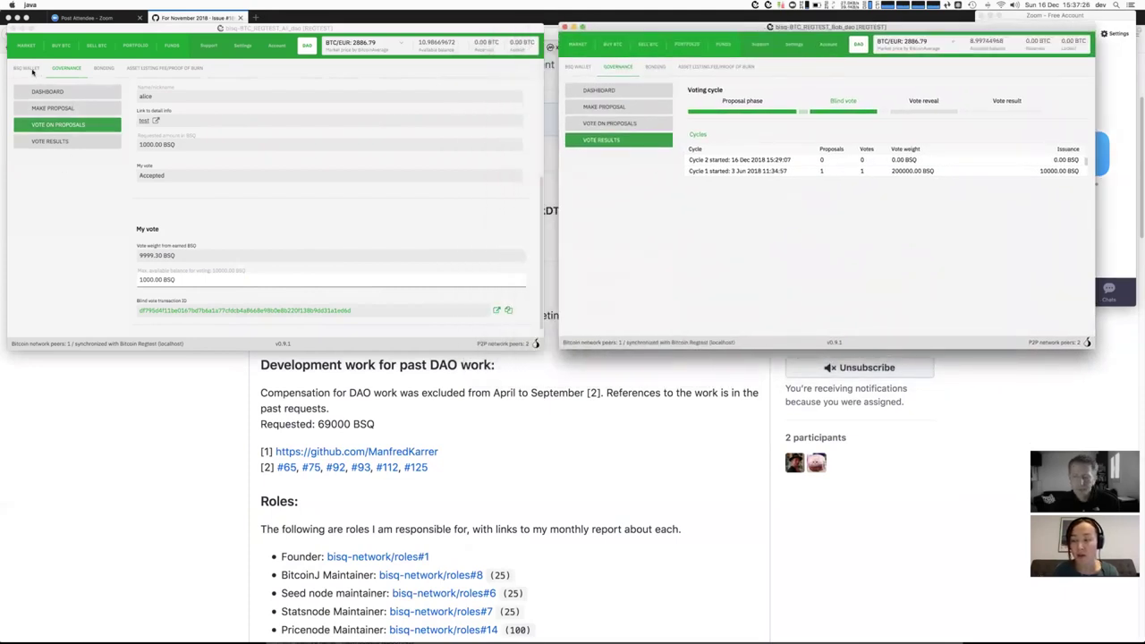
# Step: Examine the requesting instance's BSQ wallet transactions and voting cycle overview, ending at its proposal votes
pyautogui.click(30, 70)
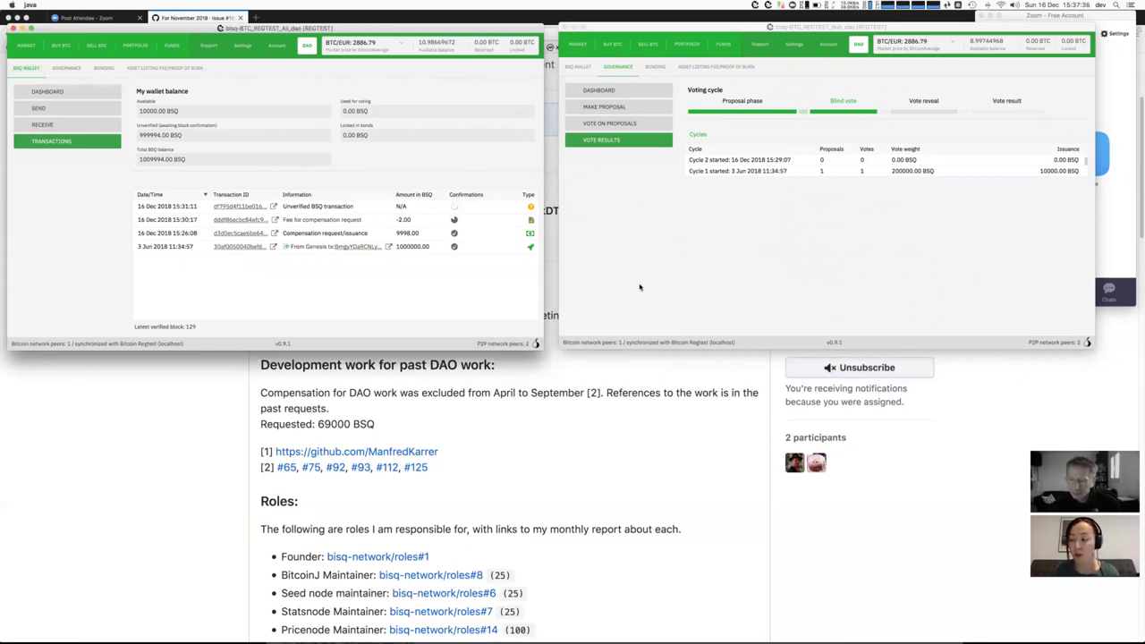
pyautogui.press('XF86AudioRaiseVolume')
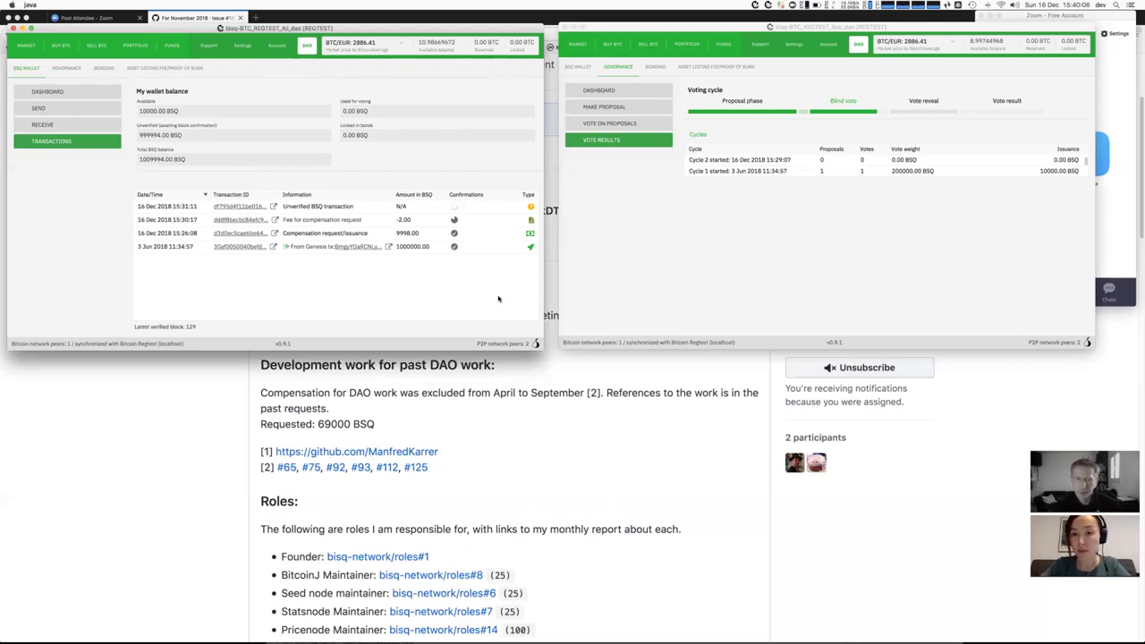
pyautogui.click(63, 91)
pyautogui.click(65, 67)
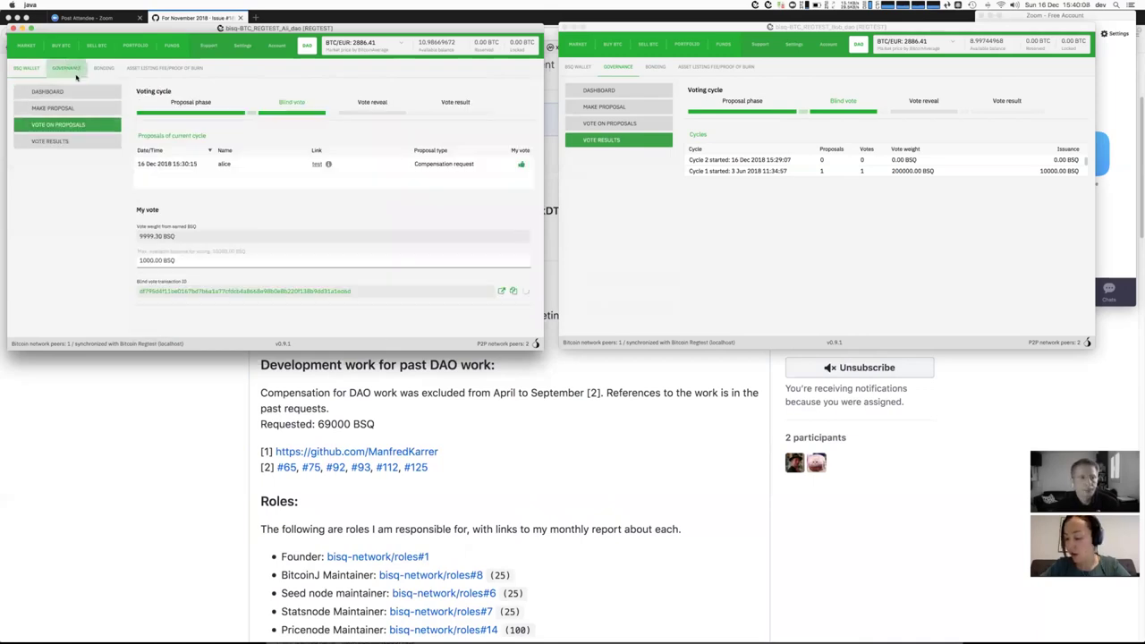
pyautogui.click(50, 92)
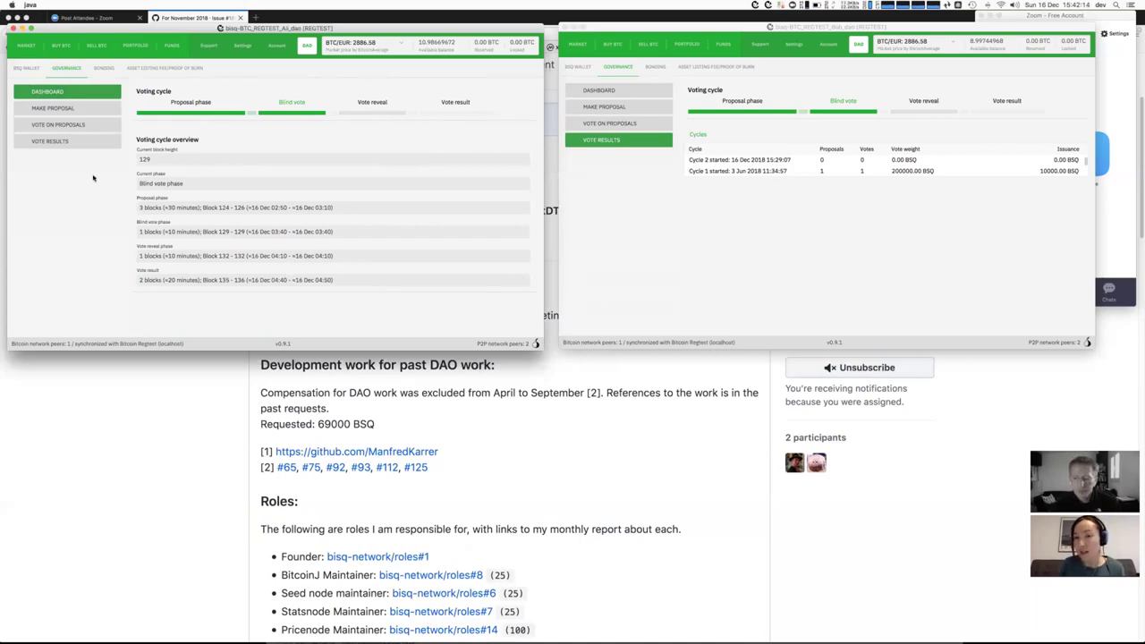
pyautogui.click(79, 126)
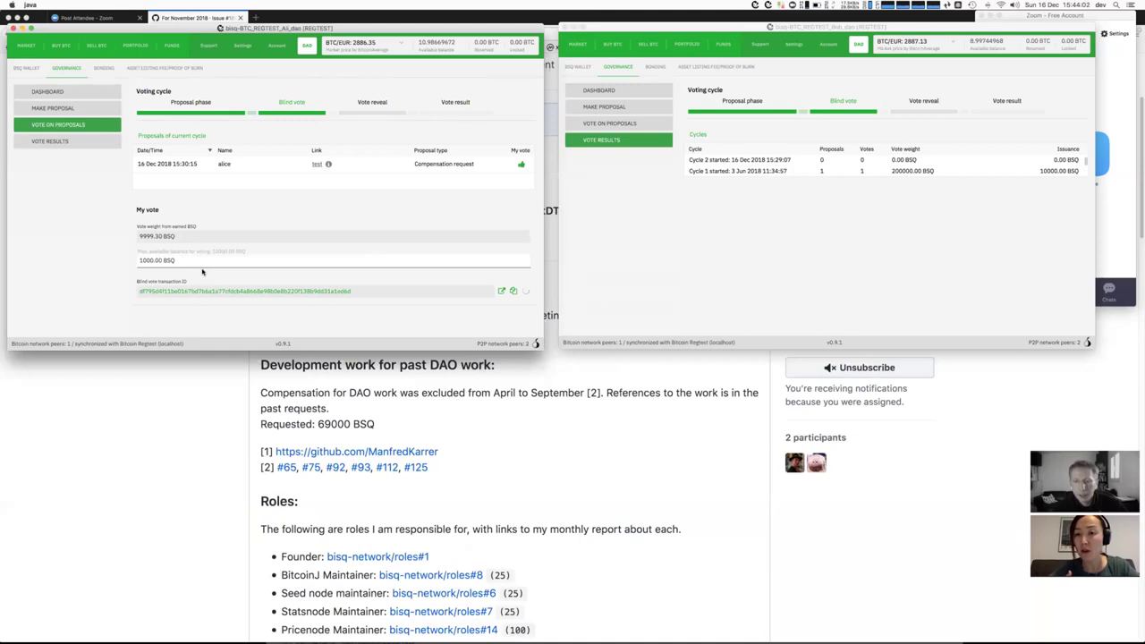
# Step: Open the current cycle's compensation request in the second Bisq instance and accept the proposal
pyautogui.click(605, 107)
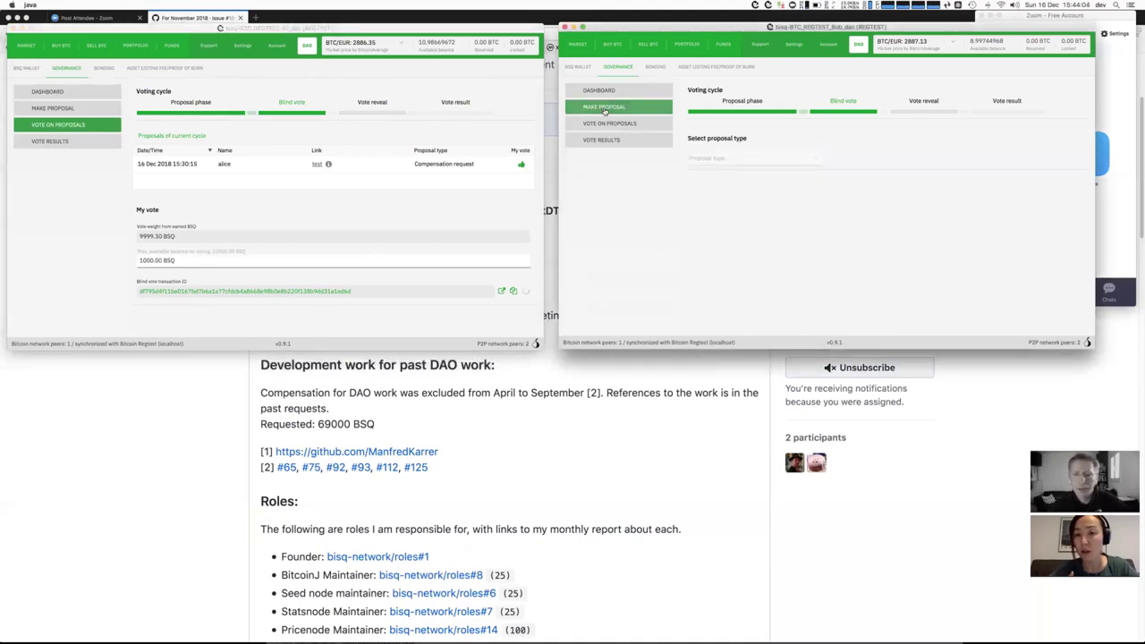
pyautogui.click(637, 124)
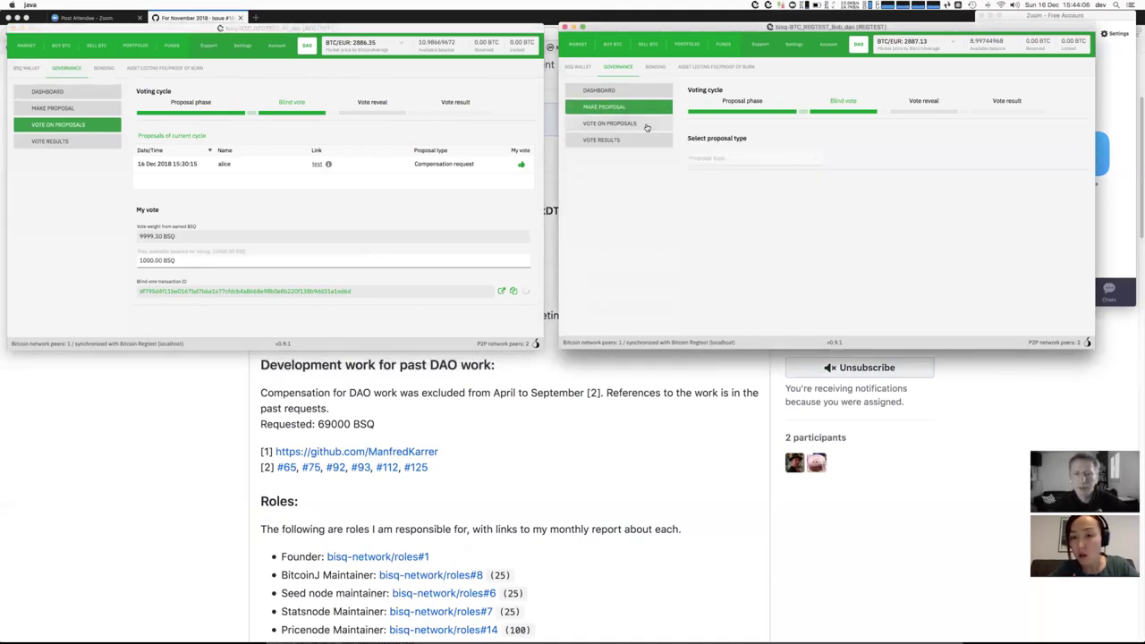
pyautogui.click(761, 163)
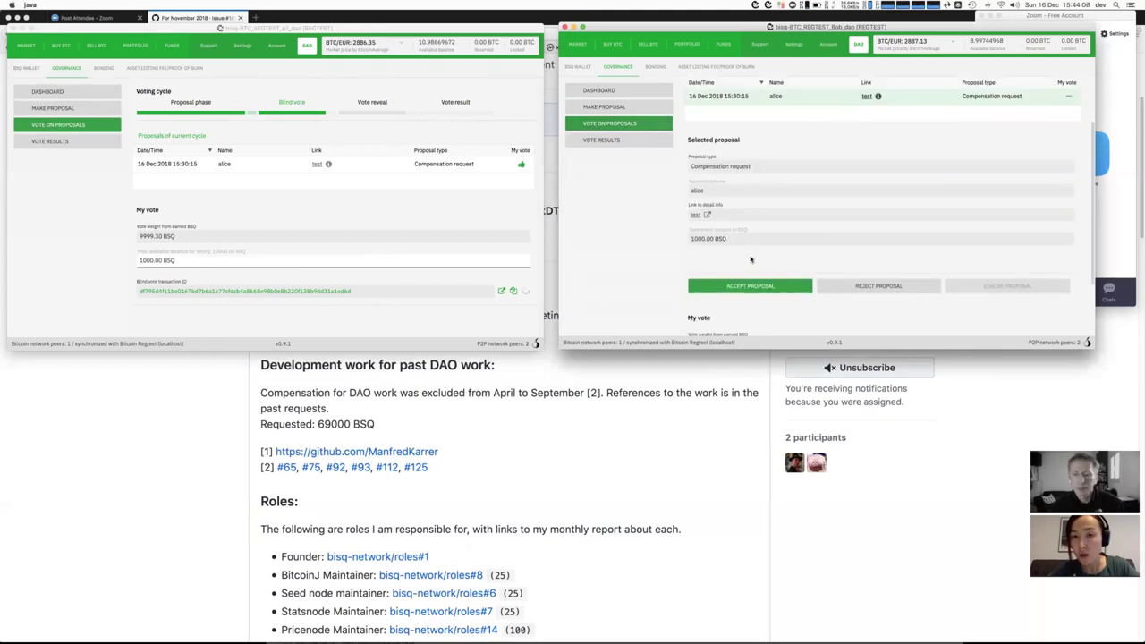
pyautogui.scroll(-3, 750, 260)
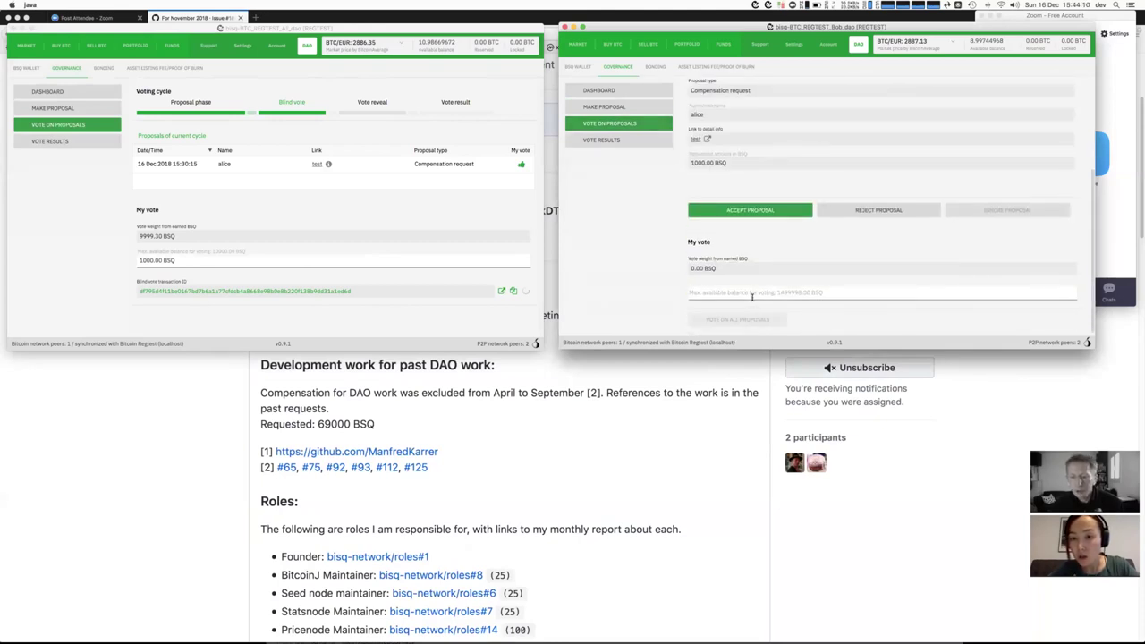
pyautogui.click(756, 210)
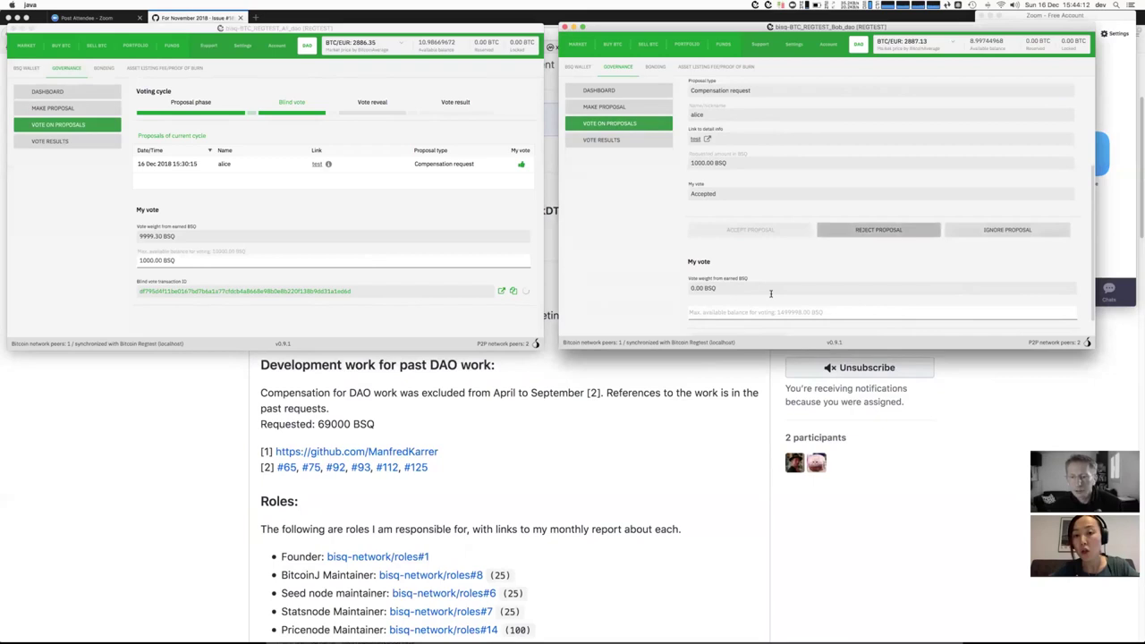
# Step: Try to set the second instance's voting stake to 1 BSQ
pyautogui.click(770, 295)
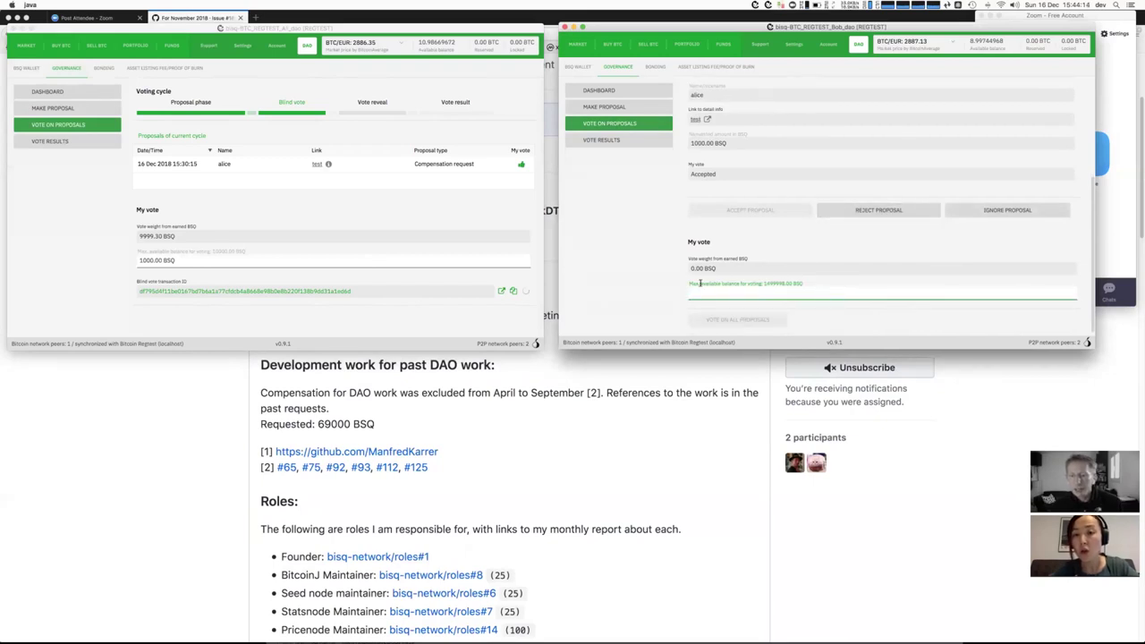
pyautogui.press('Tab')
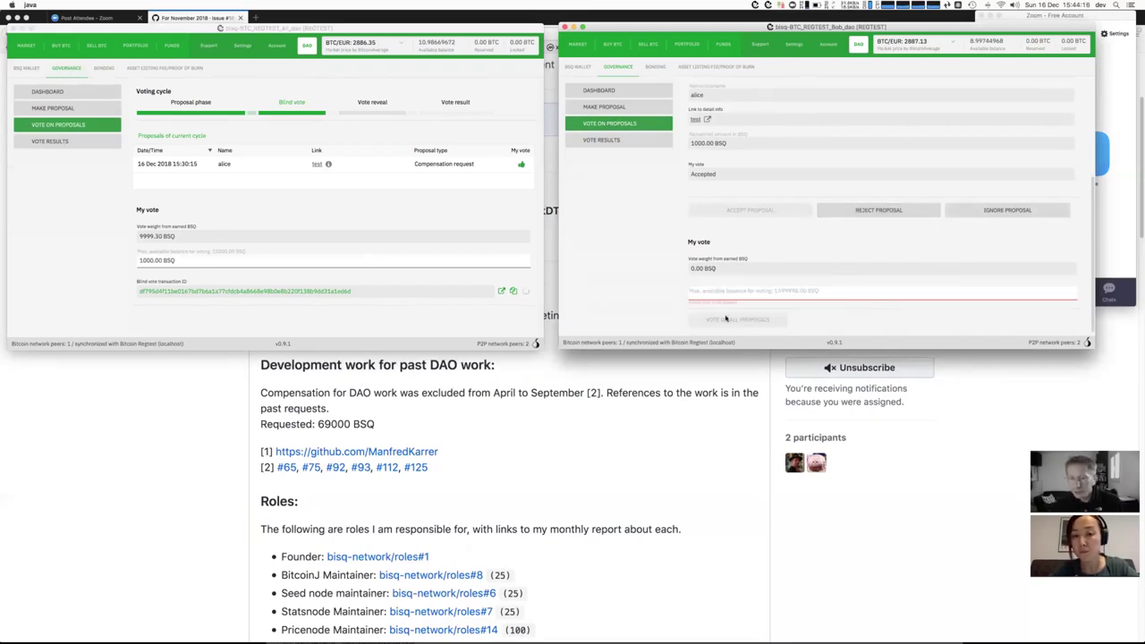
pyautogui.click(765, 295)
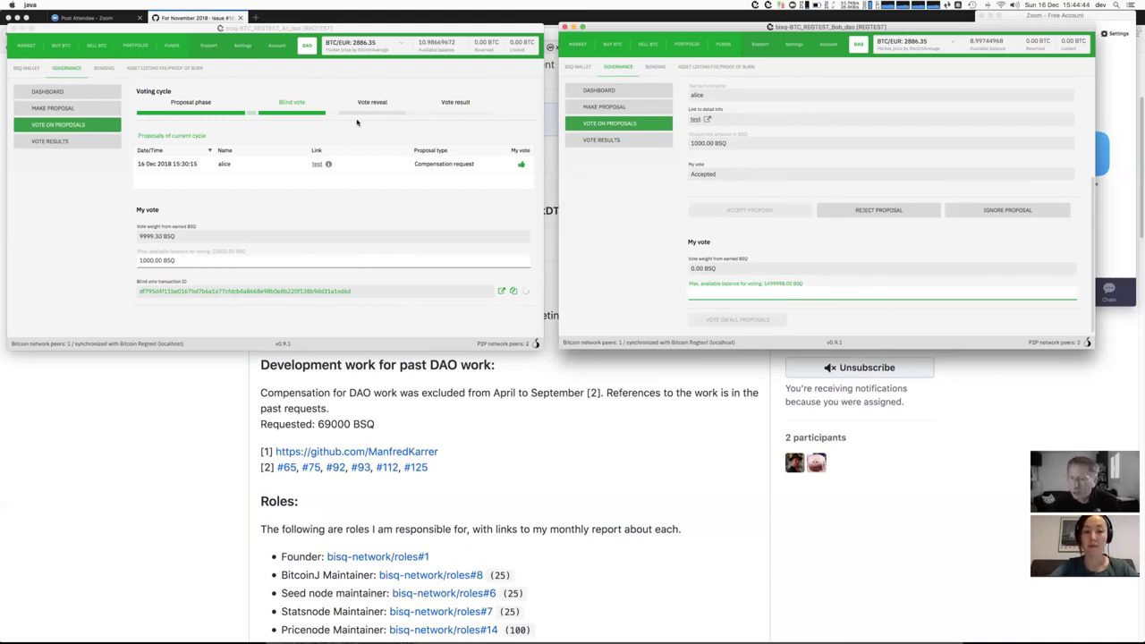
pyautogui.write('1')
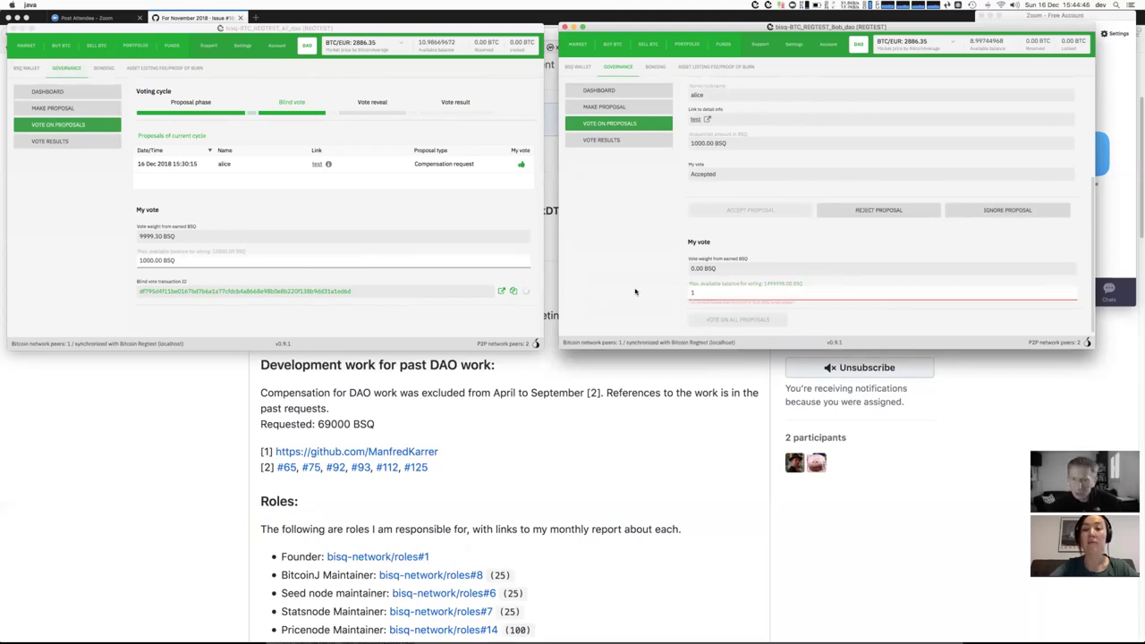
# Step: Set the second instance's voting stake to 5.46 BSQ and compare it with the vote weight from earned BSQ
pyautogui.doubleClick(721, 295)
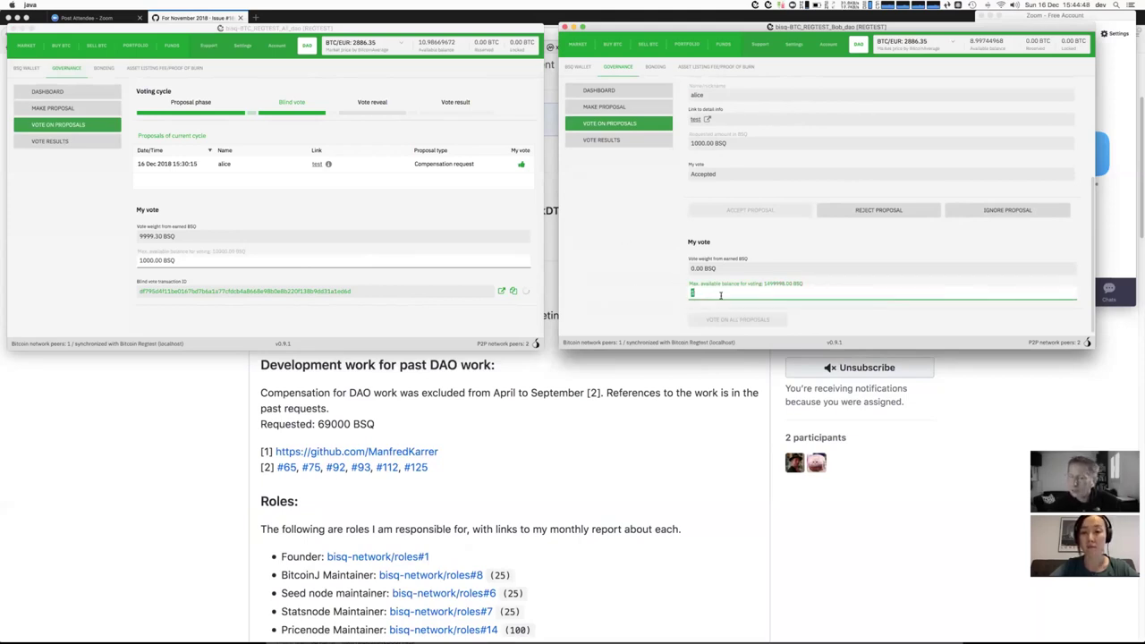
pyautogui.write('5.46')
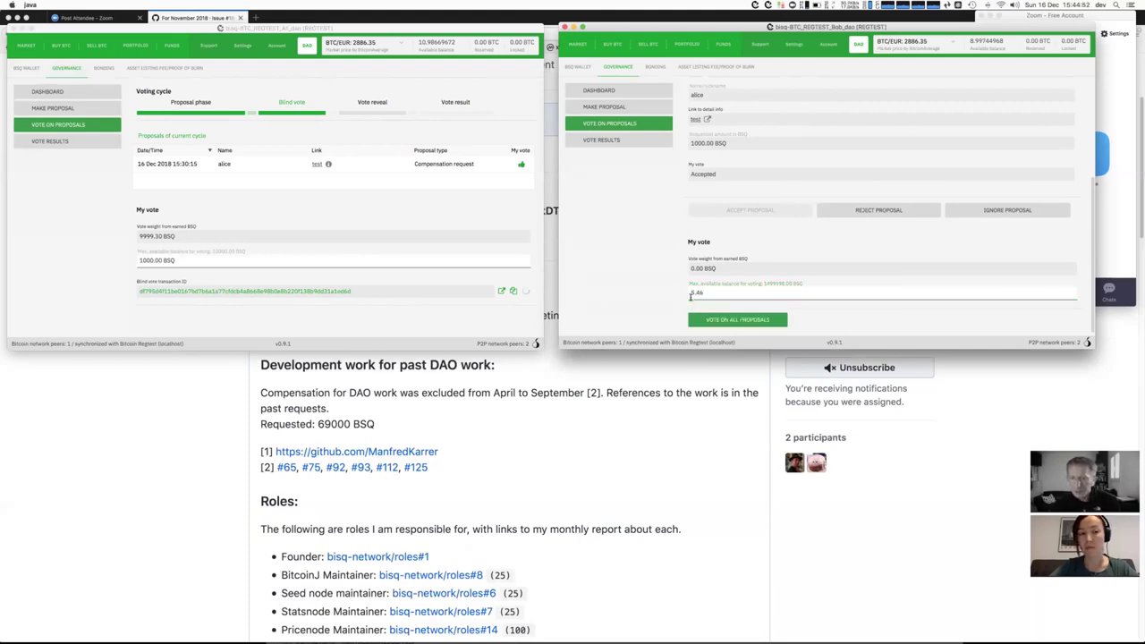
pyautogui.click(708, 293)
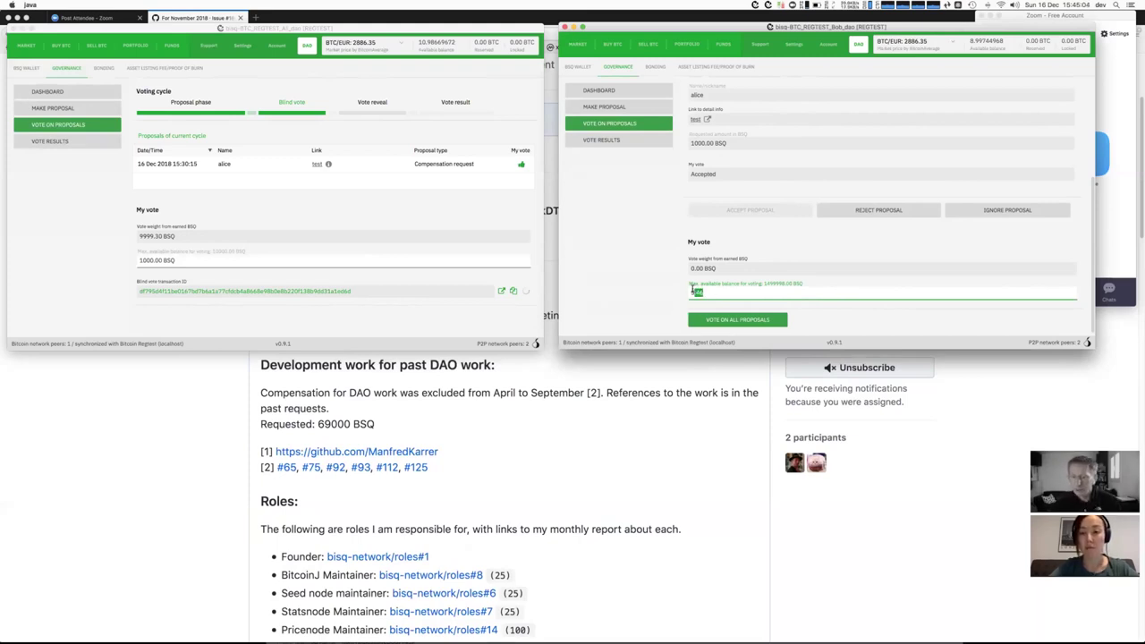
pyautogui.click(684, 291)
pyautogui.click(684, 291)
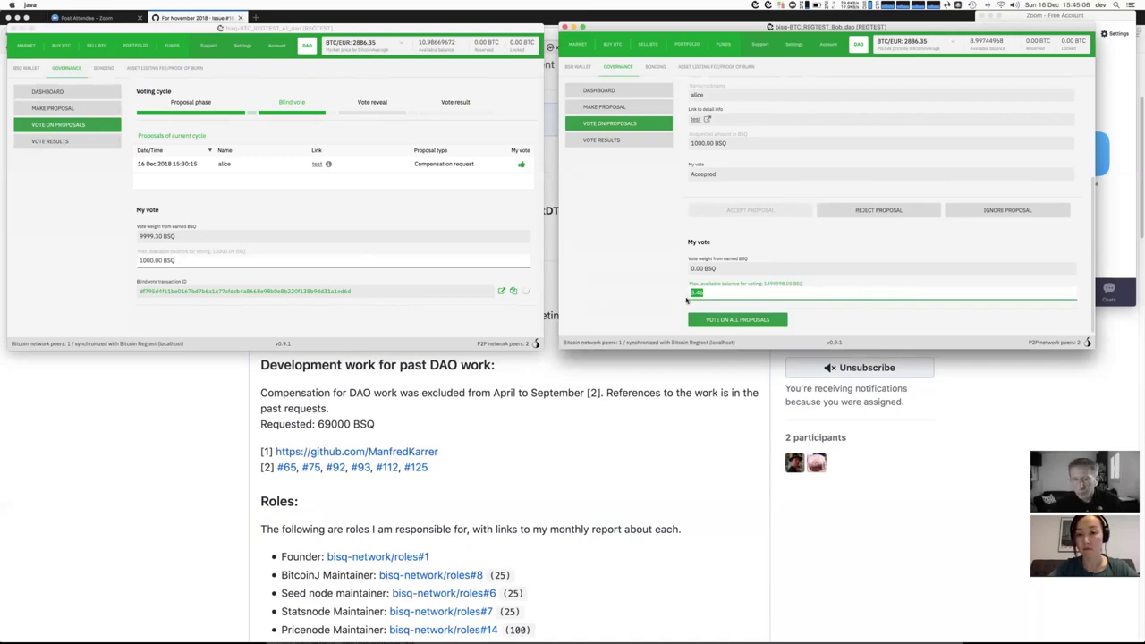
pyautogui.doubleClick(690, 299)
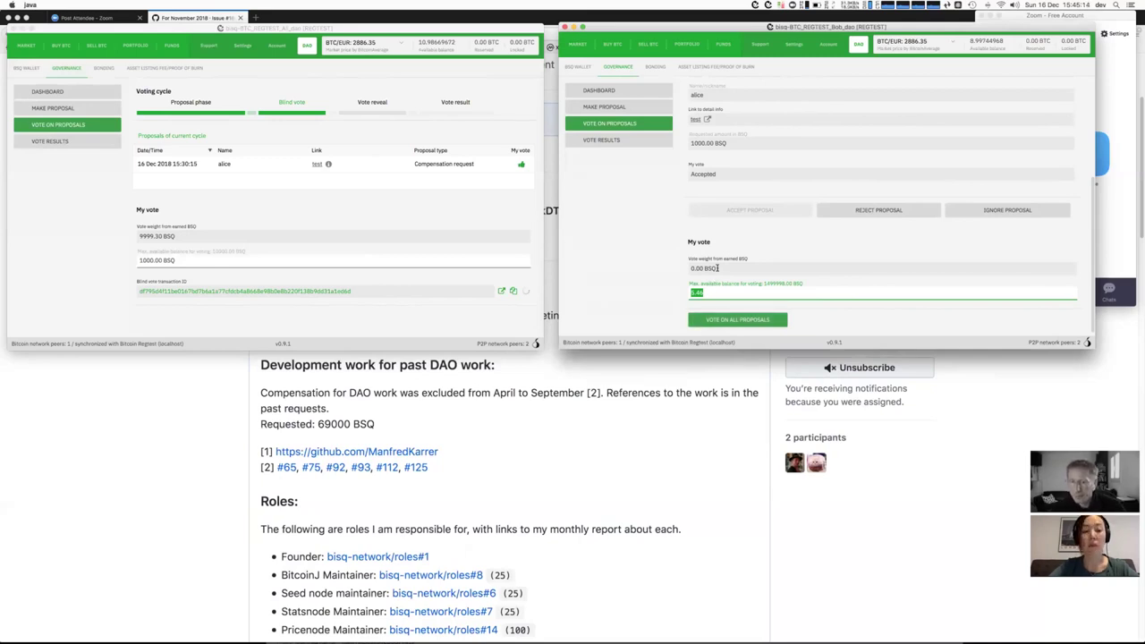
pyautogui.click(710, 268)
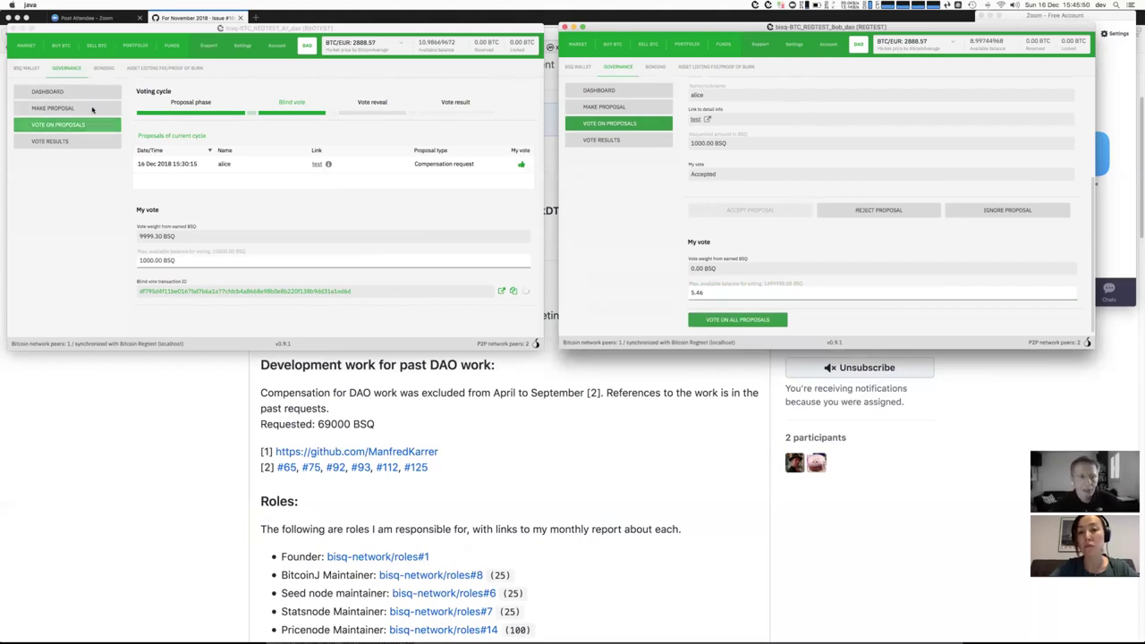
# Step: Examine the first instance's voting cycle overview, checking the block range and dates of the vote result phase
pyautogui.click(58, 91)
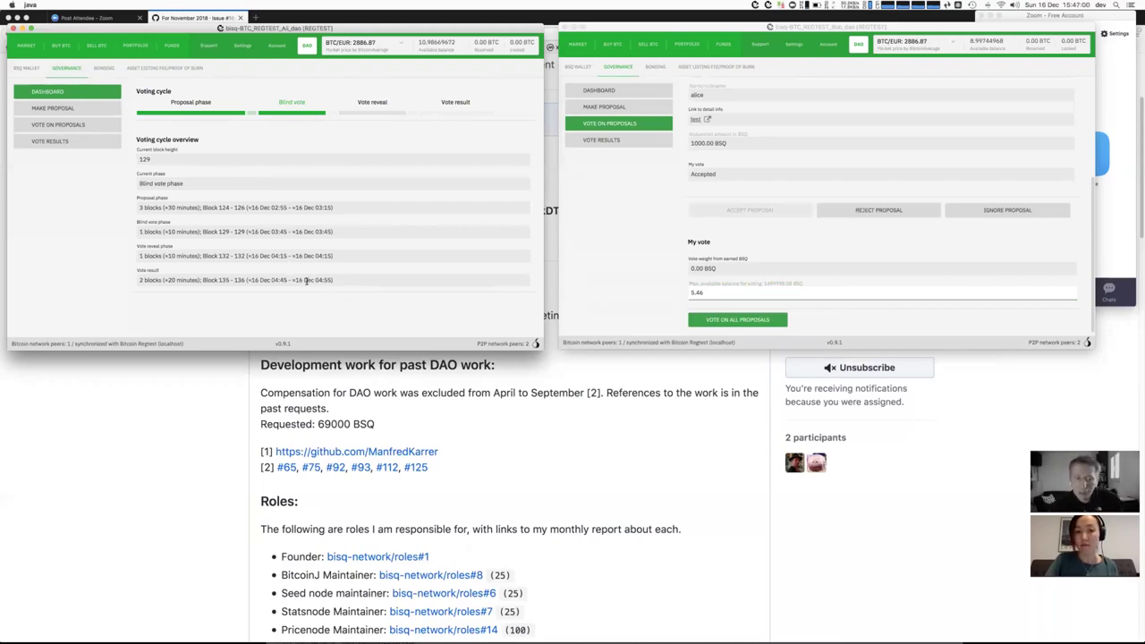
pyautogui.moveTo(305, 280); pyautogui.dragTo(331, 280)
pyautogui.doubleClick(324, 280)
pyautogui.click(317, 296)
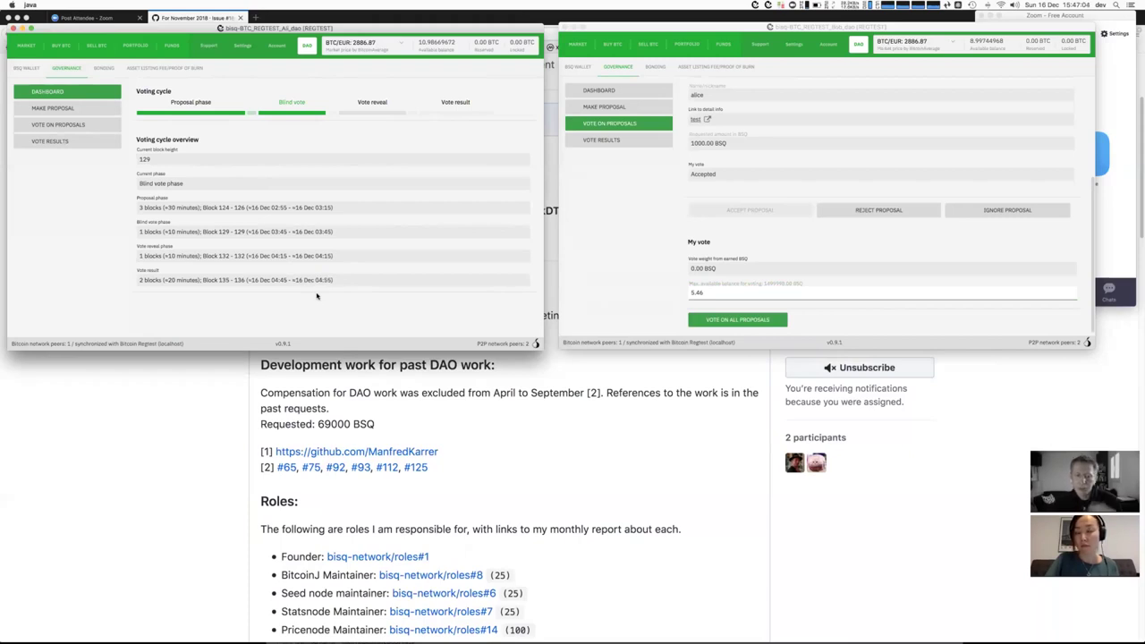